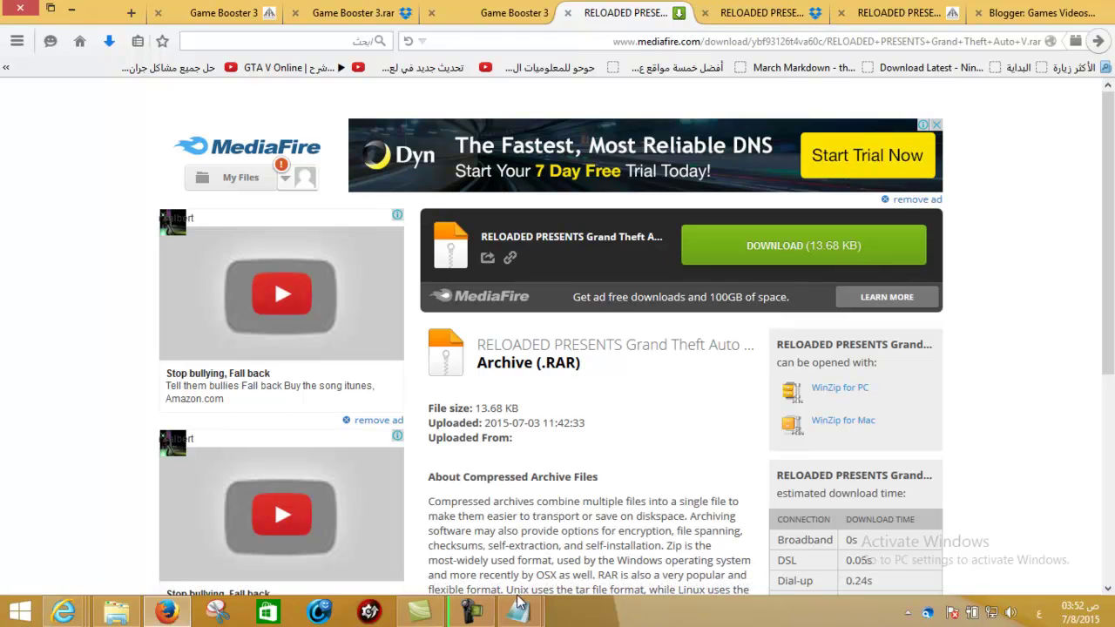
Switch to the New Text Document note in Notepad and begin its last line with "ثانيا سيتم بعد".
mouse_move(538, 533)
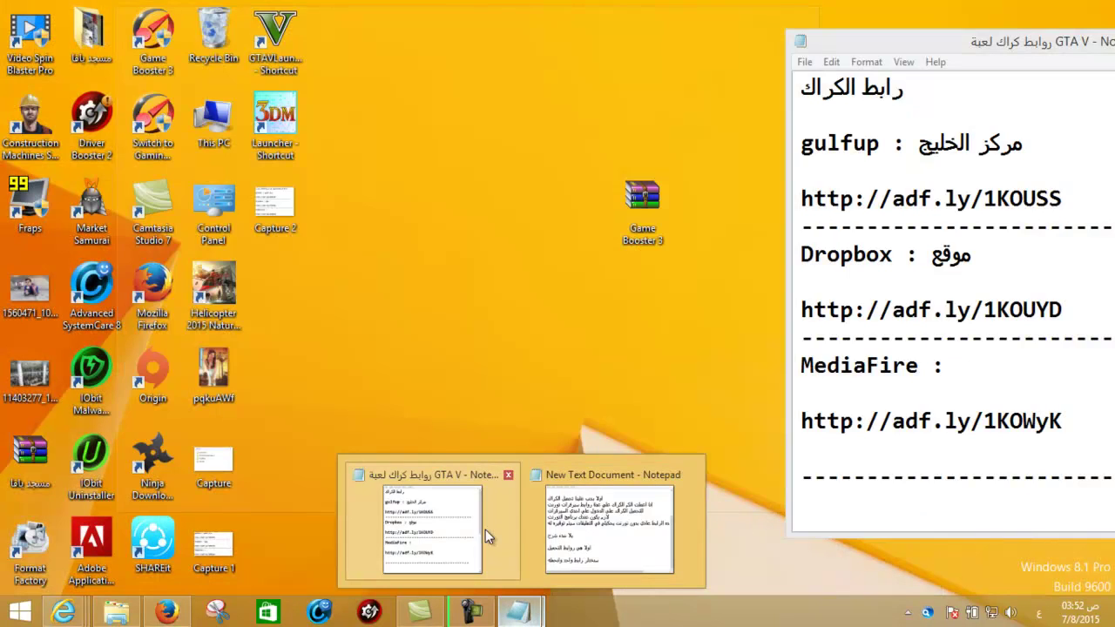
left_click(582, 536)
type("ثانيا ")
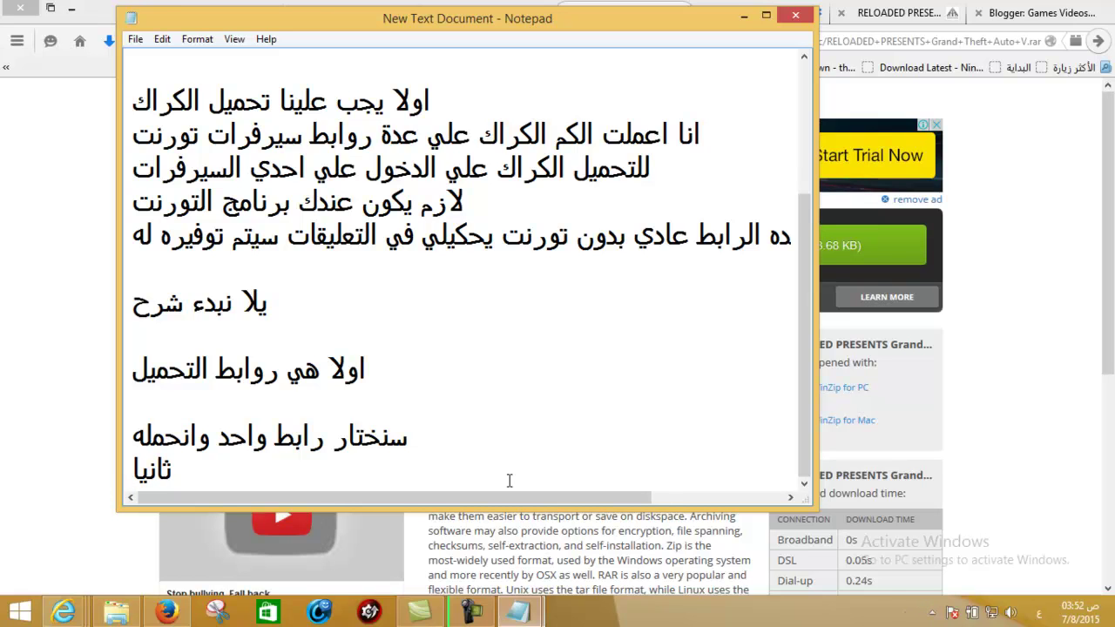
type("ف")
key("BackSpace")
type("س")
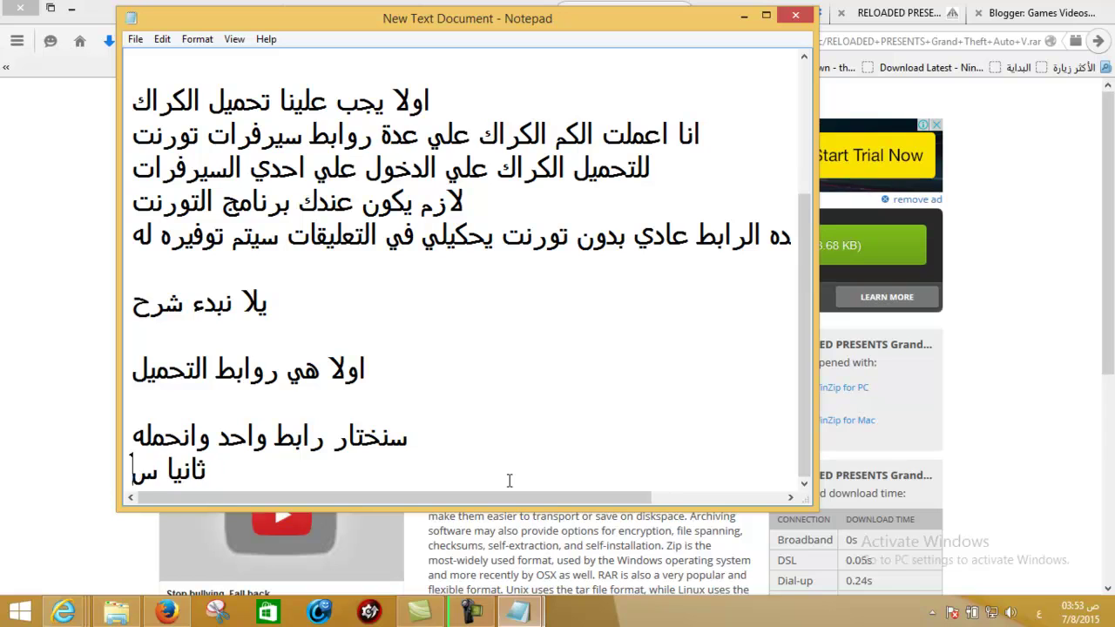
type("يتم بعد ")
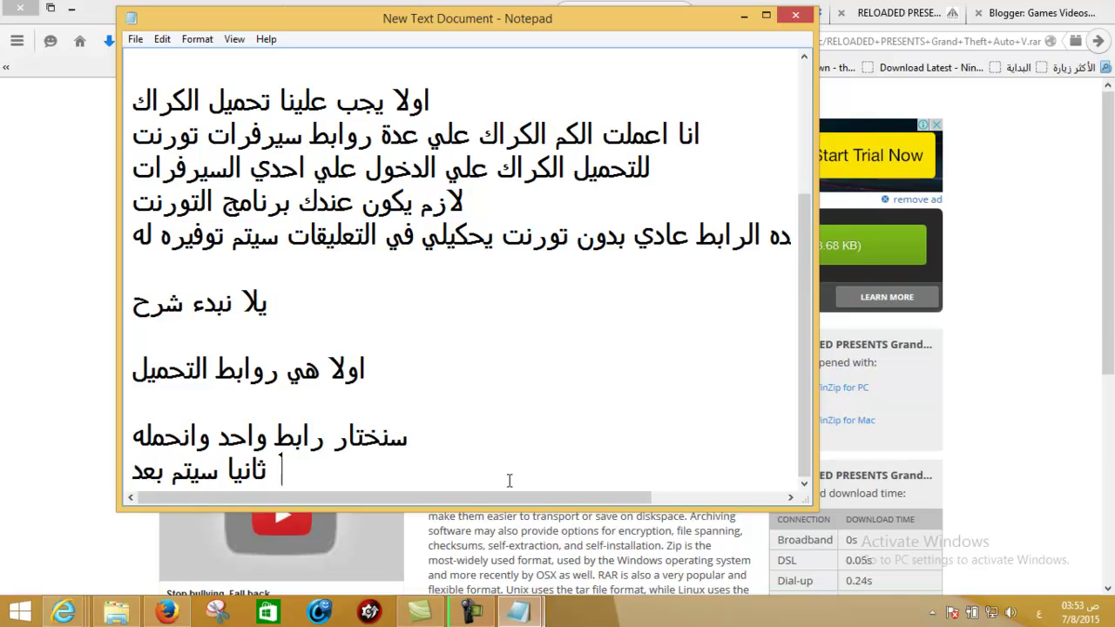
Continue the last line of the note with "تحميل الكراك".
type("رفع ال")
key("BackSpace")
key("BackSpace")
key("BackSpace")
key("BackSpace")
key("BackSpace")
key("BackSpace")
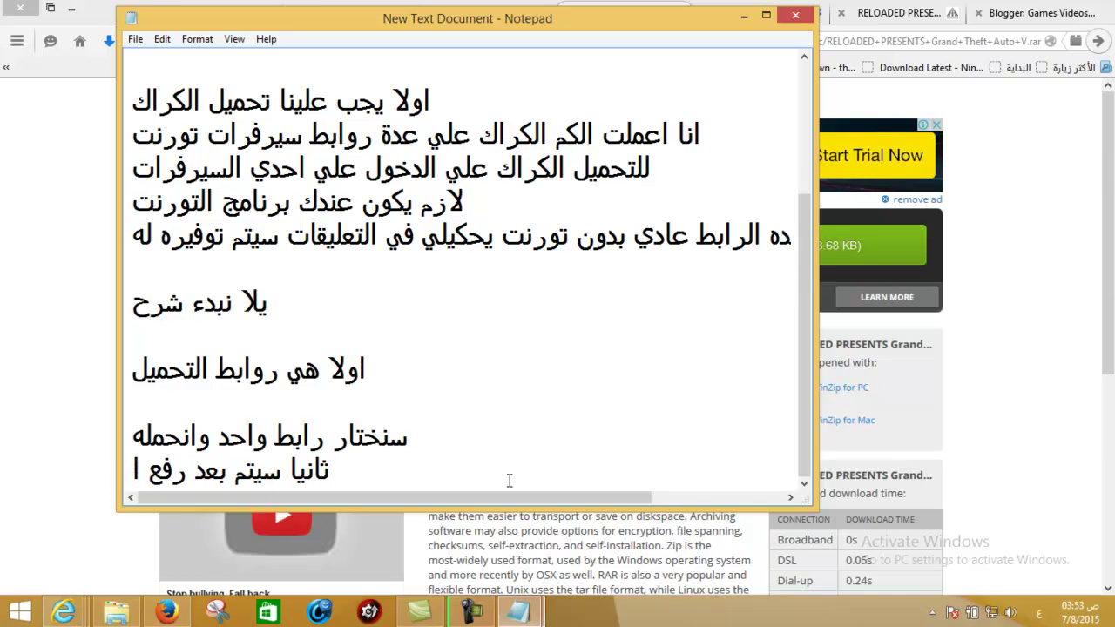
type("تحميل ال")
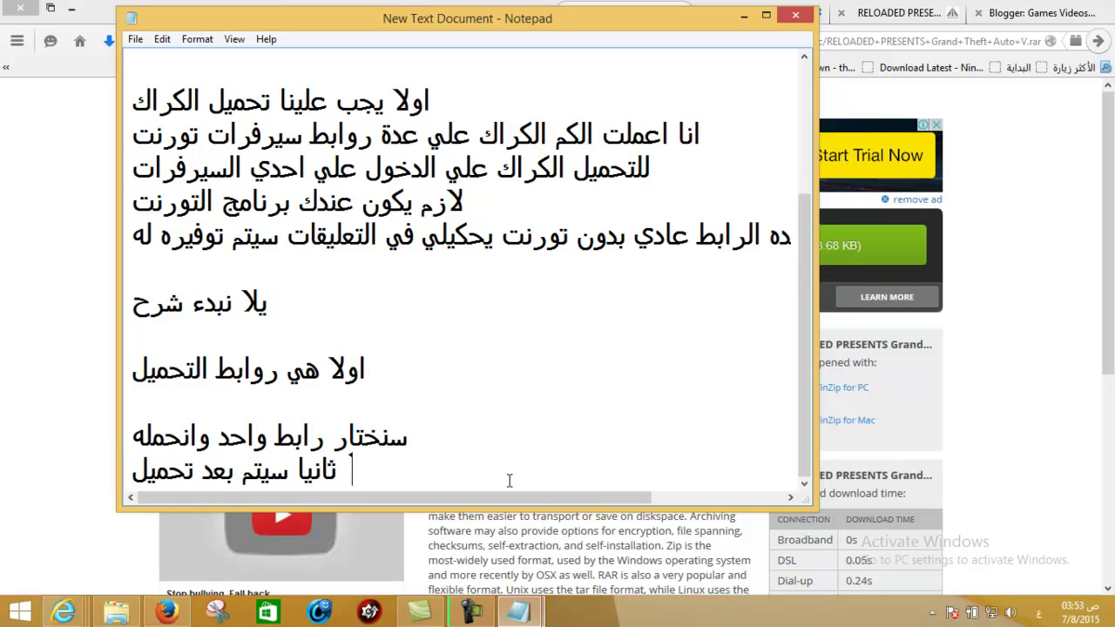
type("ملف")
key("BackSpace")
key("BackSpace")
key("BackSpace")
type("كرأ")
key("BackSpace")
type("اك")
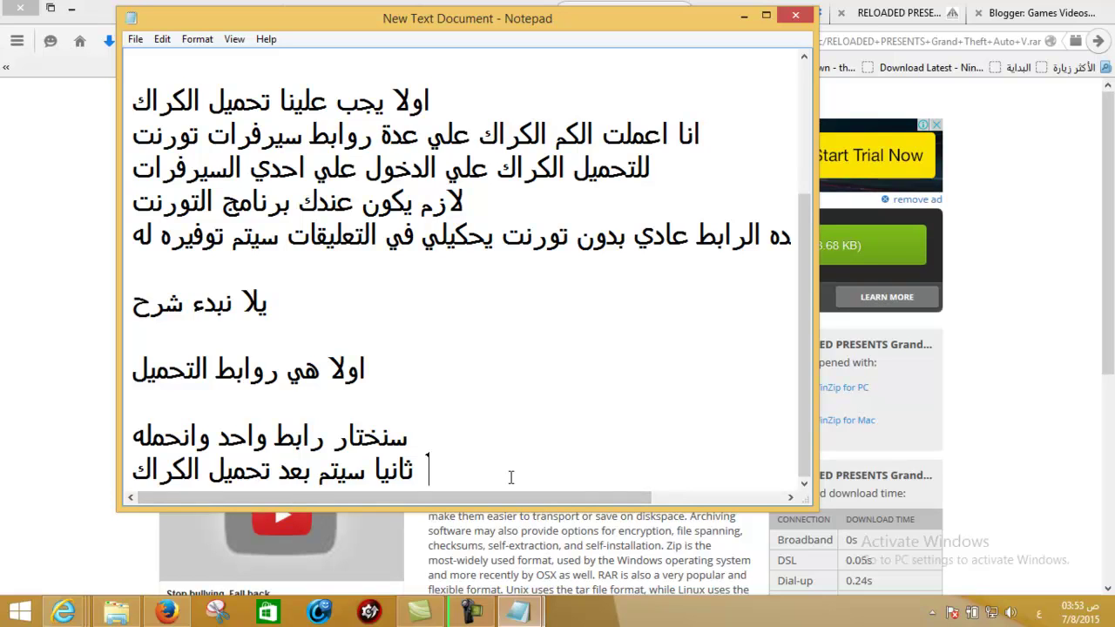
Complete the line that starts with "ثانيا" by adding "الي طريقة تركيبه سنقوم بده خطوات".
type("الي طر")
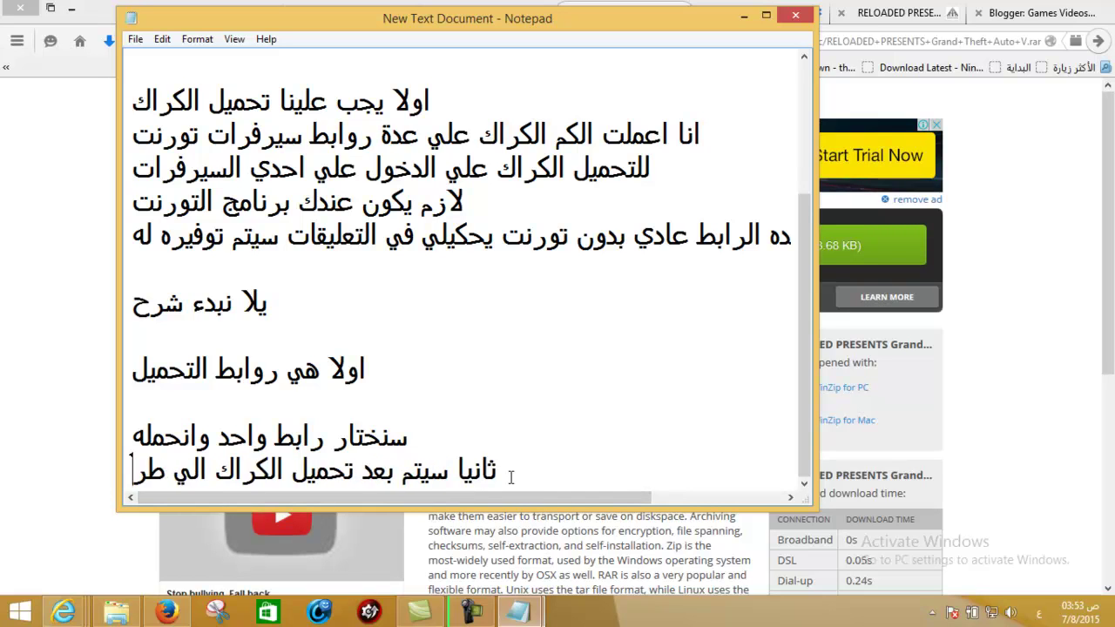
type("يقة تركيبه سن")
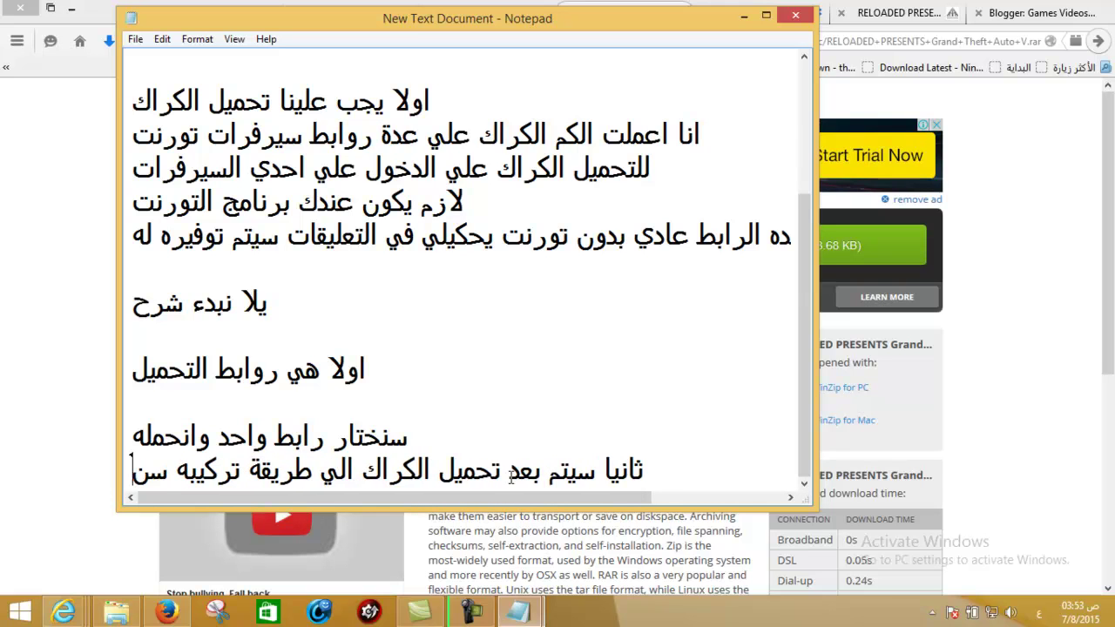
type("قوم بده عطو")
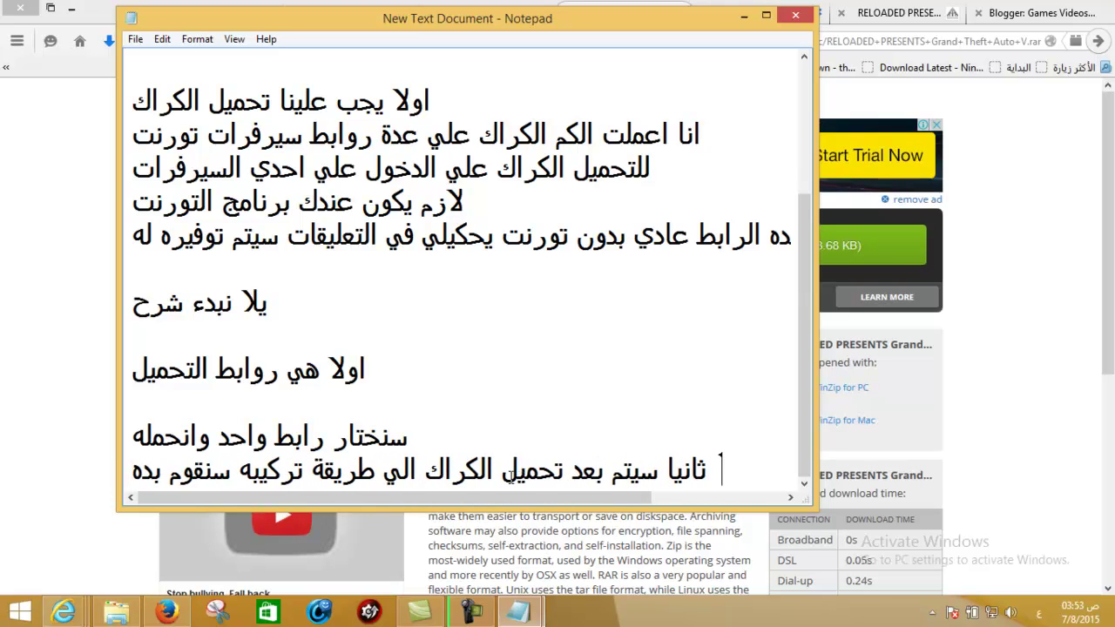
key("BackSpace")
key("BackSpace")
key("BackSpace")
type("خطوات")
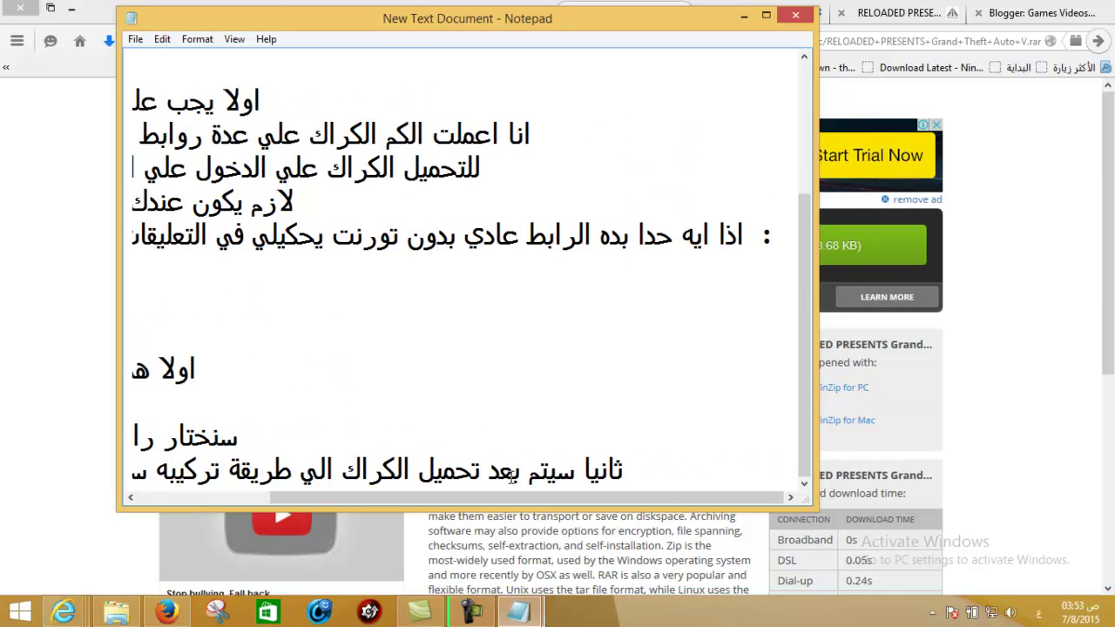
Add a new line to the note reading "انا حملته طبعا".
key("Return")
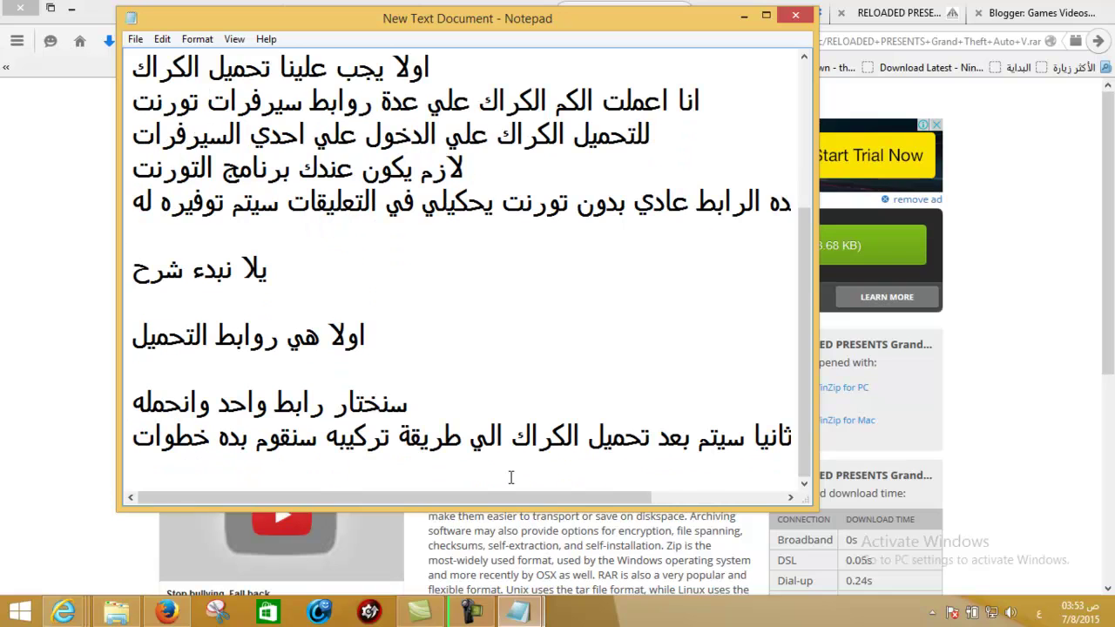
type("انا حملته")
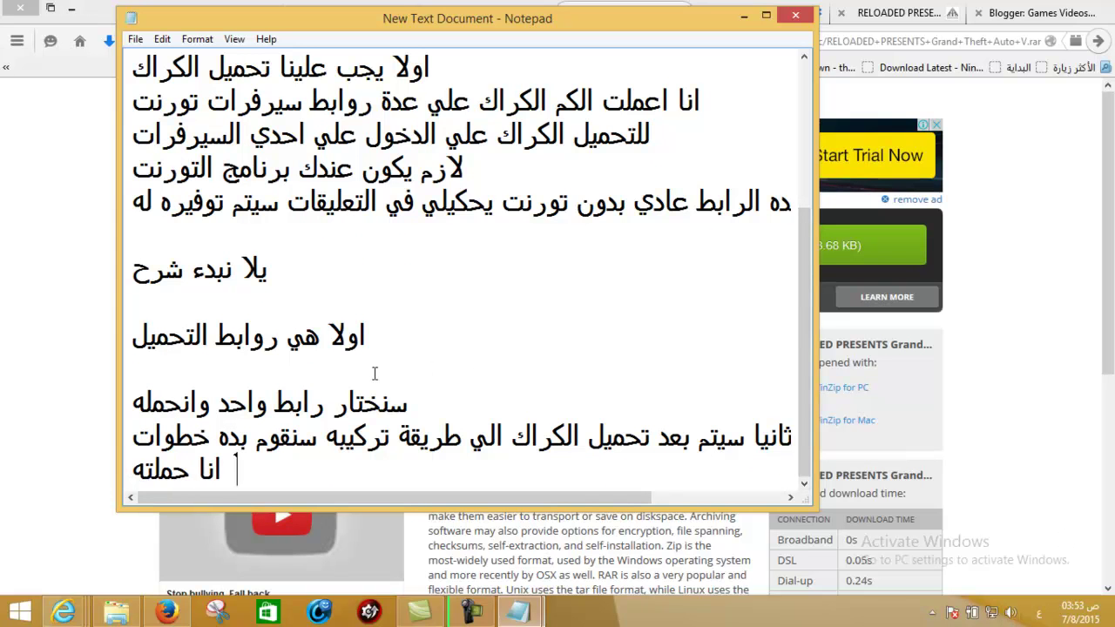
type(" طبعا")
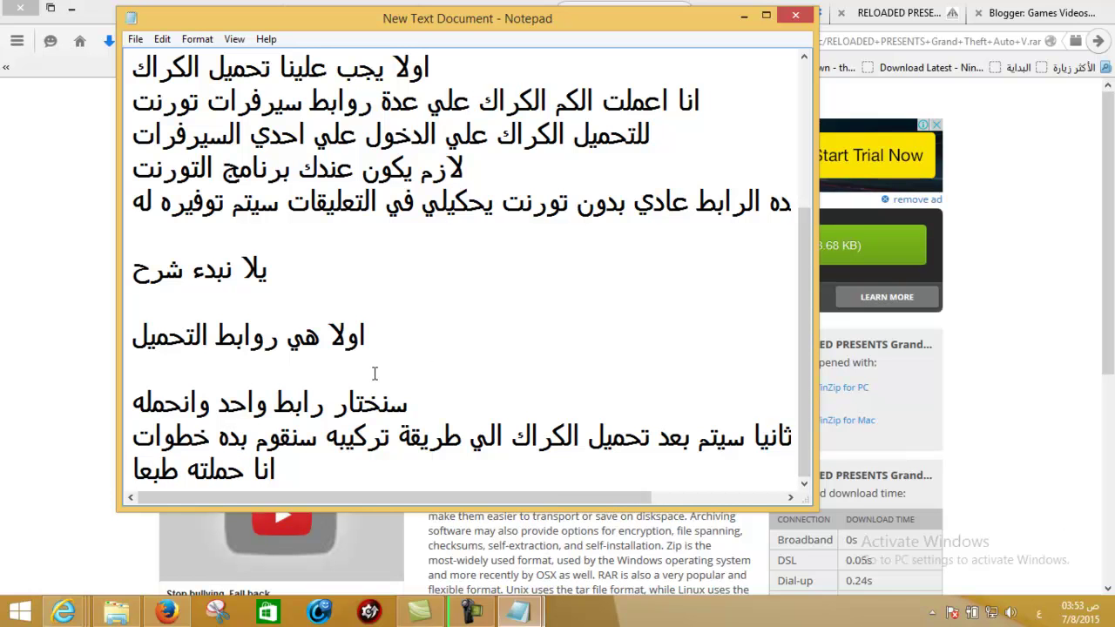
Show the desktop and move the RELOADED PRESENTS Grand Theft Auto V archive closer to the Game Booster 3 archive.
left_click(1109, 601)
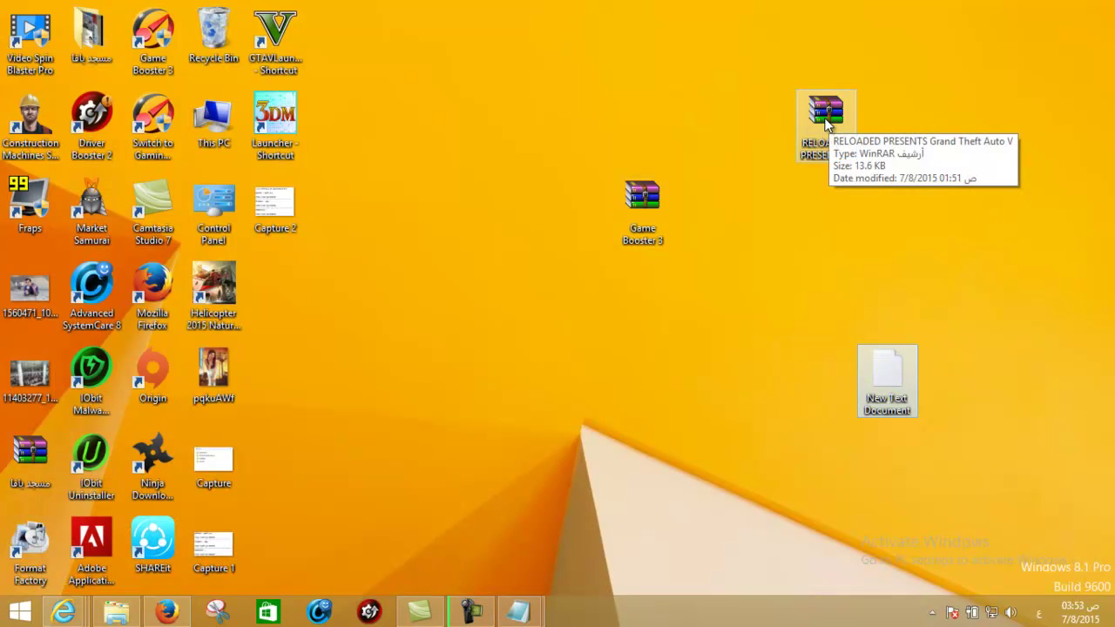
left_click_drag(827, 118, 758, 96)
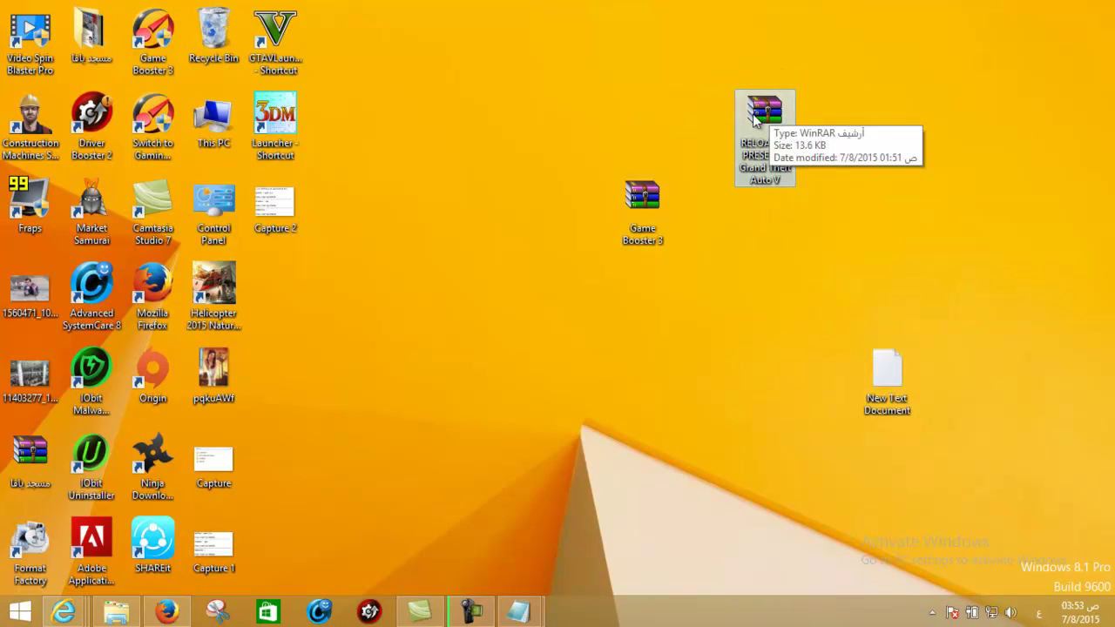
Switch to File Explorer and open the GTAV-RELOADED folder inside GTA 5 V on New Volume (G:).
left_click(111, 613)
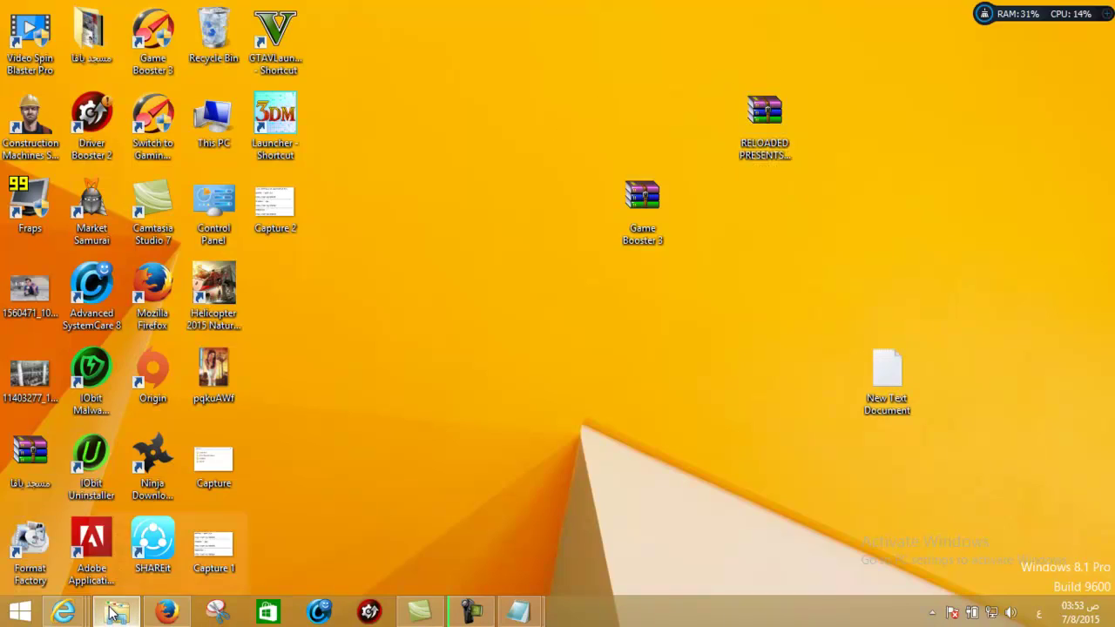
left_click(35, 393)
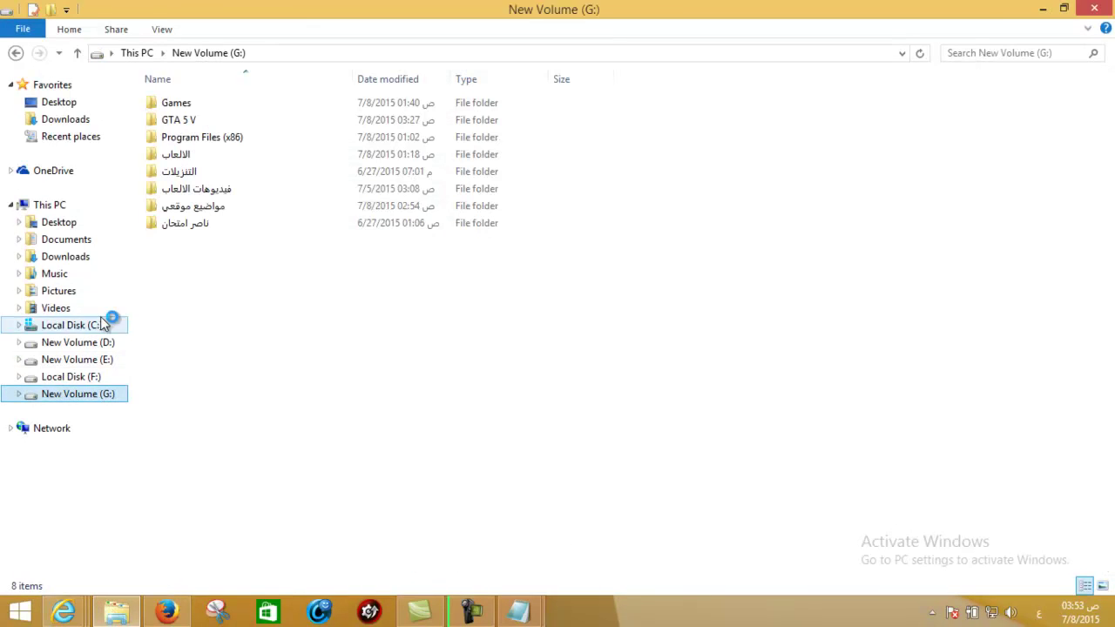
double_click(189, 119)
left_click(199, 103)
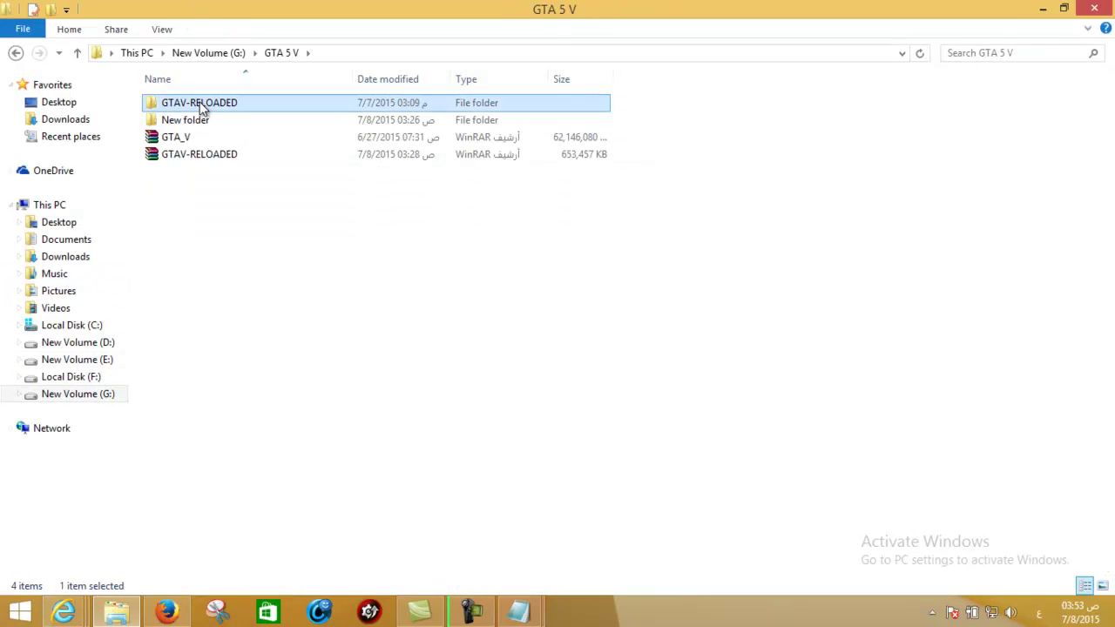
double_click(233, 103)
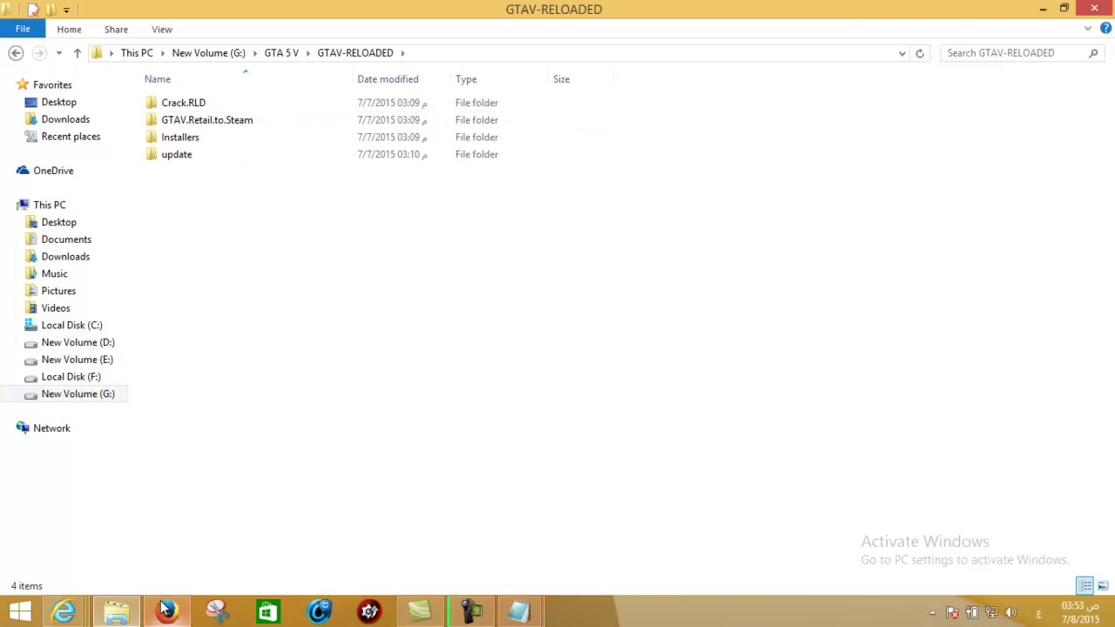
Bring the New Text Document note back in Notepad and place its window beside the GTAV-RELOADED folder listing.
mouse_move(170, 612)
mouse_move(519, 613)
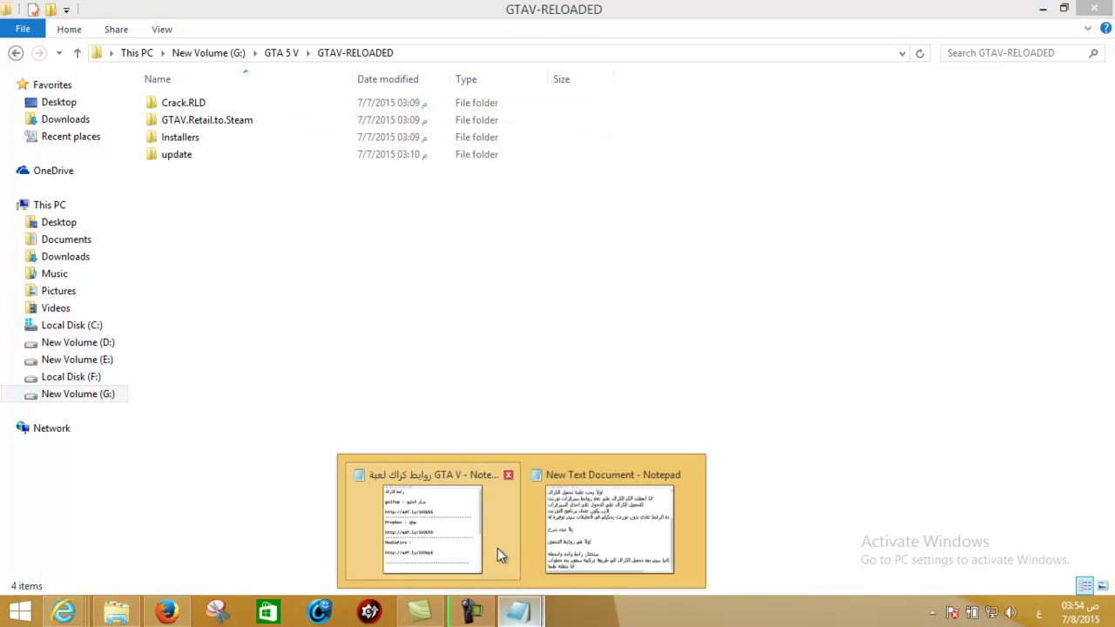
left_click(561, 541)
left_click_drag(393, 17, 767, 54)
Start a new line at the end of the note with "هذا هو الكراك".
left_click(735, 506)
key("Return")
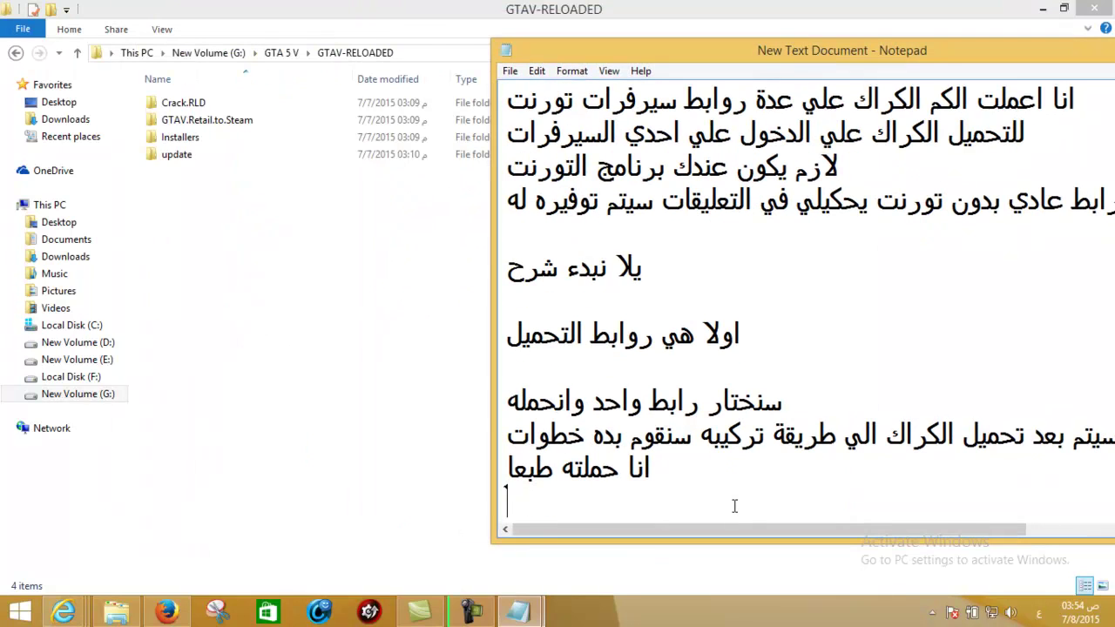
type("هذا هوه ال")
key("BackSpace")
key("BackSpace")
key("BackSpace")
key("BackSpace")
type("ال")
key("BackSpace")
type("لكرك")
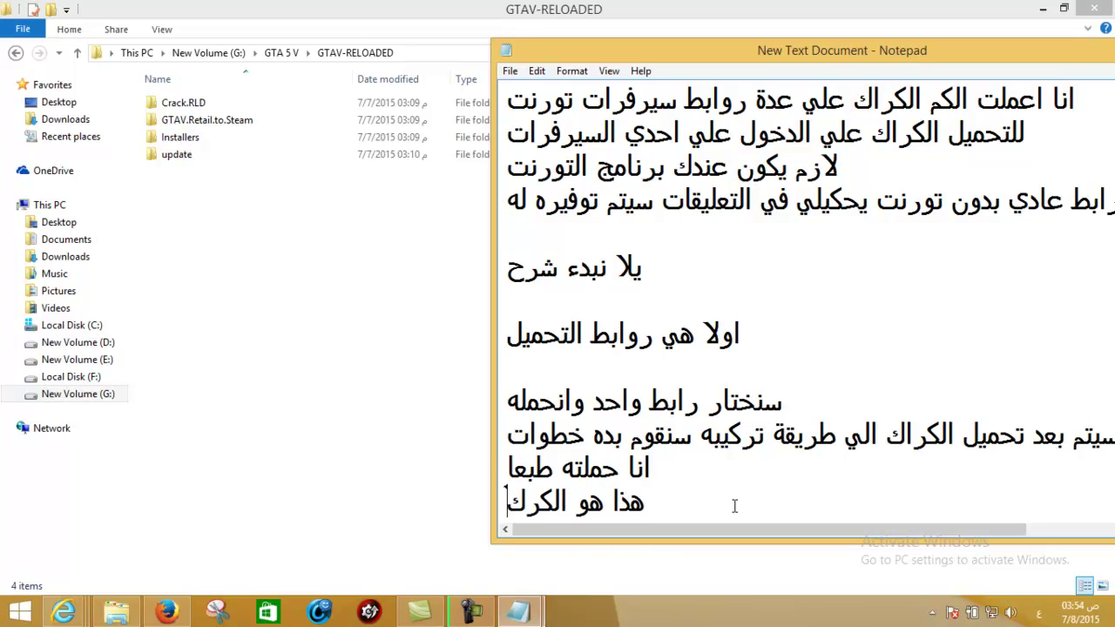
key("BackSpace")
type("اك ")
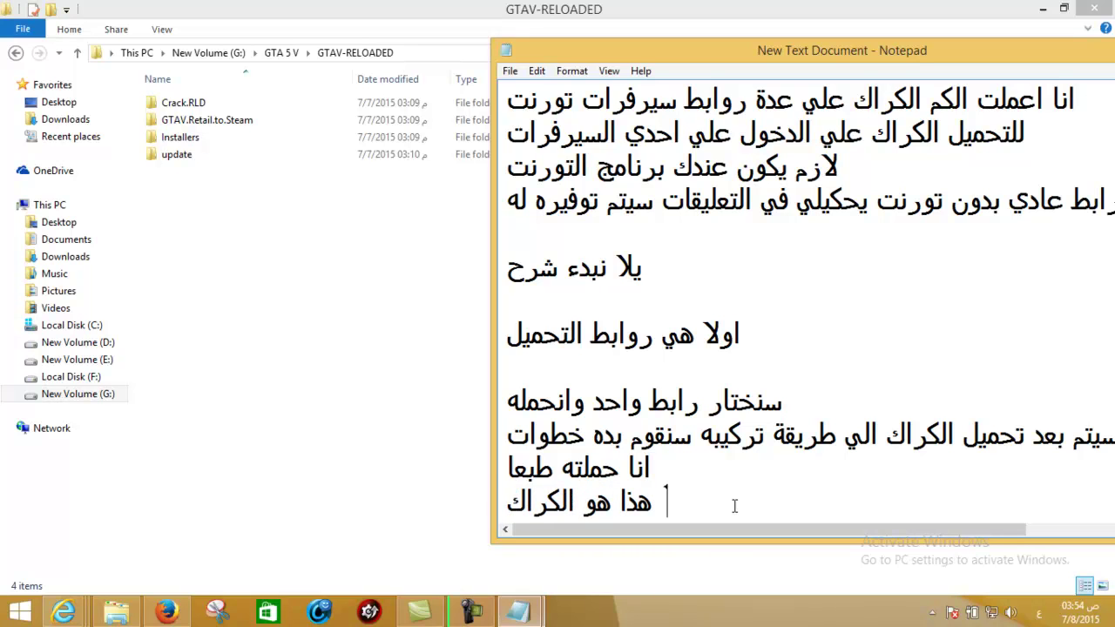
Extend the note's last line with "يجب علينا عمل اشياء قبل التركيب ..".
type("اول")
key("BackSpace")
key("BackSpace")
key("BackSpace")
type("يجيب")
key("BackSpace")
key("BackSpace")
type("ب علينا عمل")
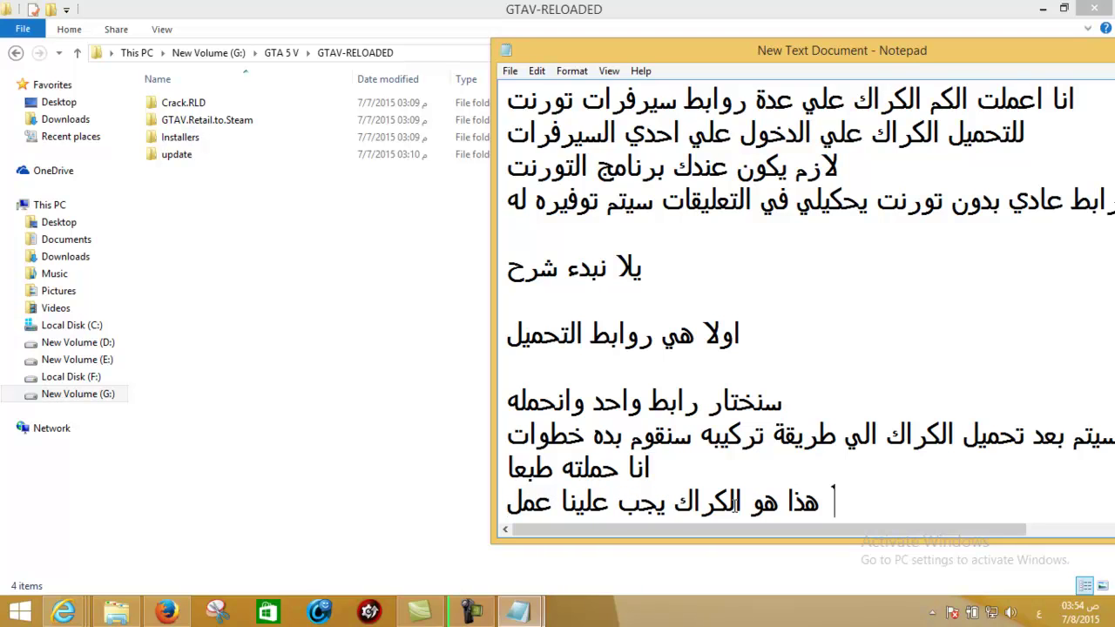
type(" اشياء ق")
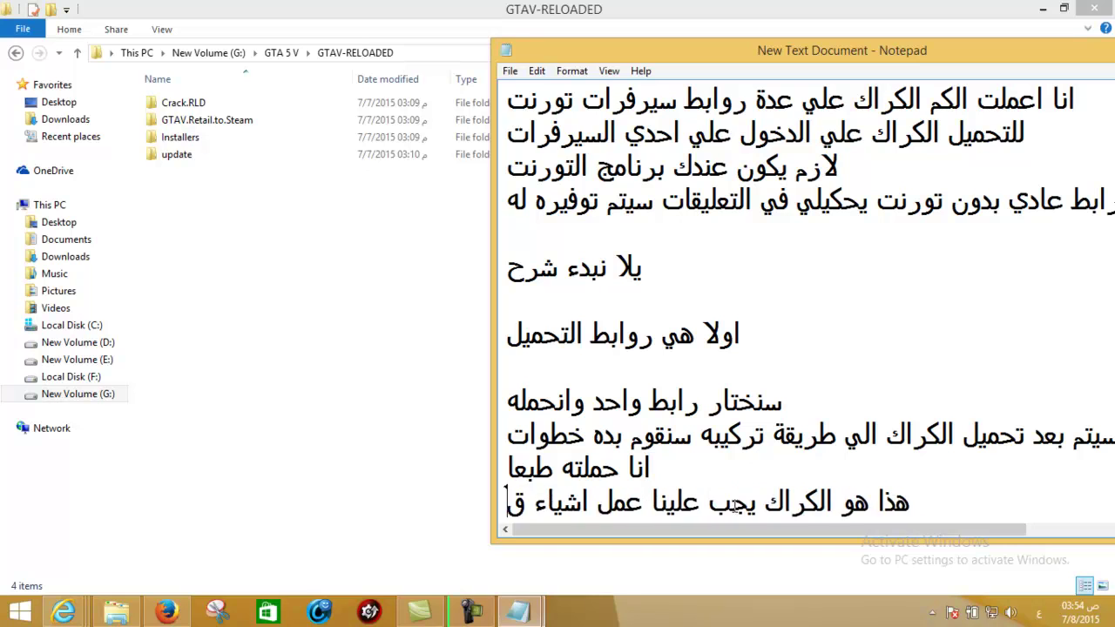
type("بل التركي")
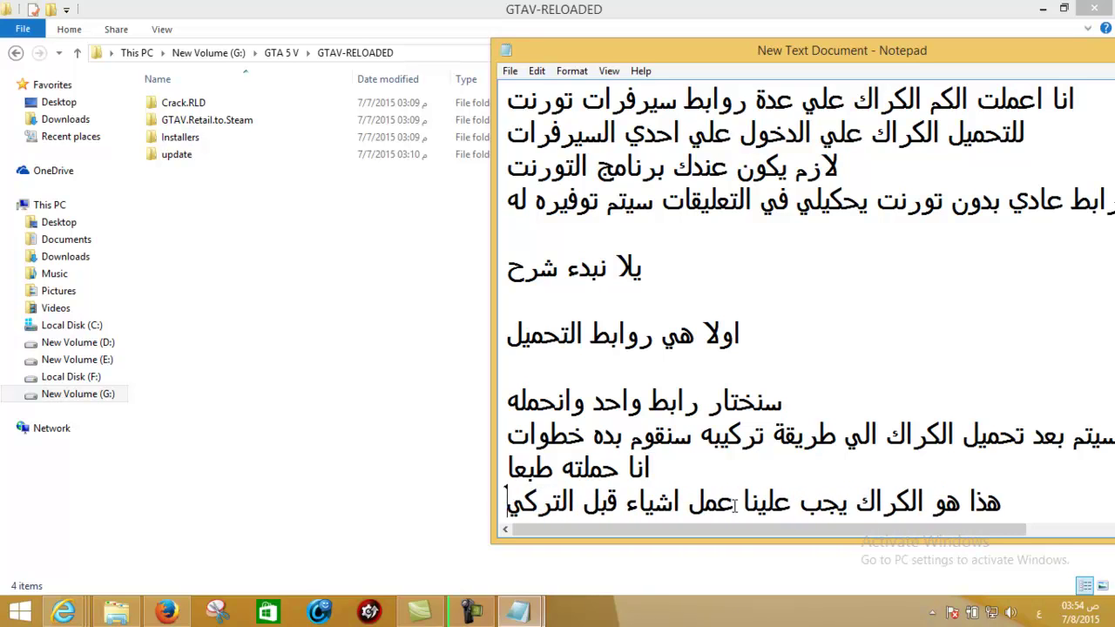
type("ب خ")
key("BackSpace")
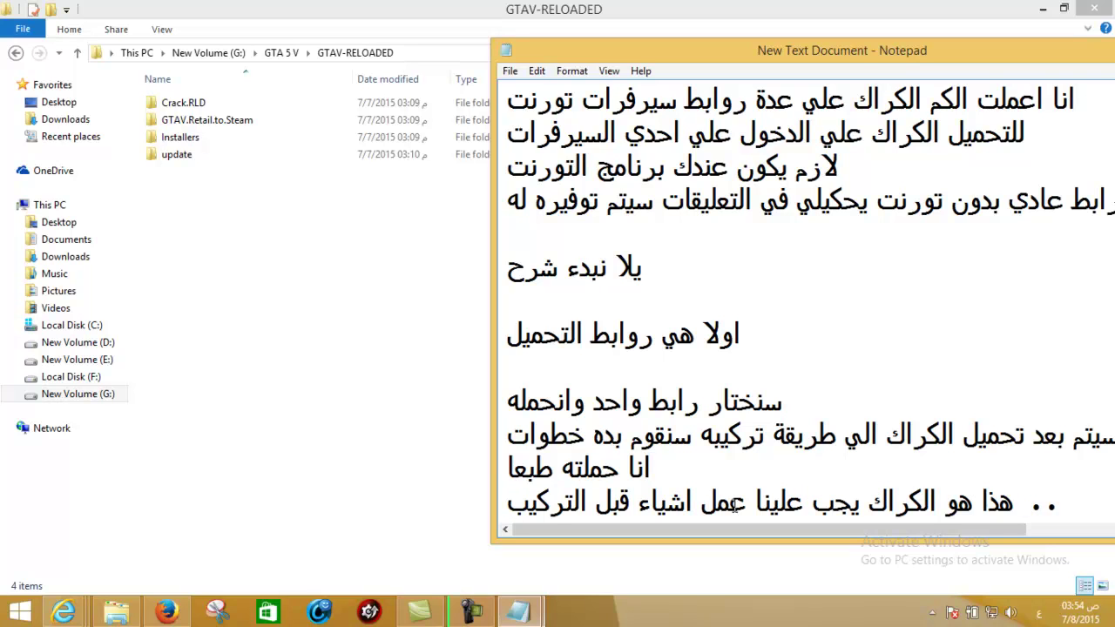
Add a new line to the note reading "بدنا نذهب الي مسار اللعبة".
key("Return")
type("بدنا")
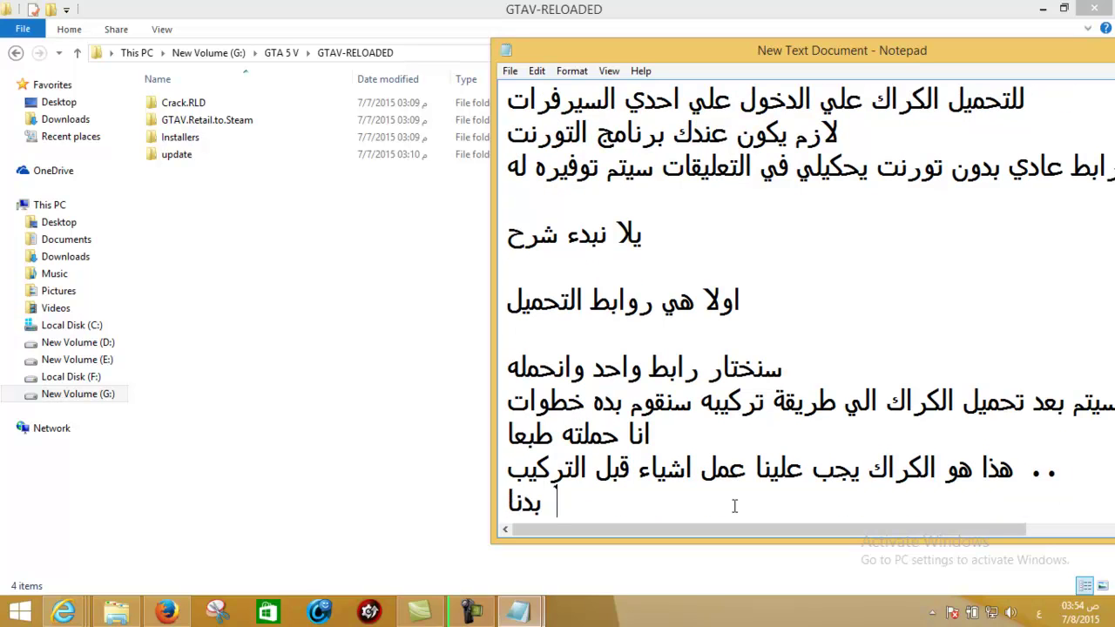
type(" نذهب الي مساؤ")
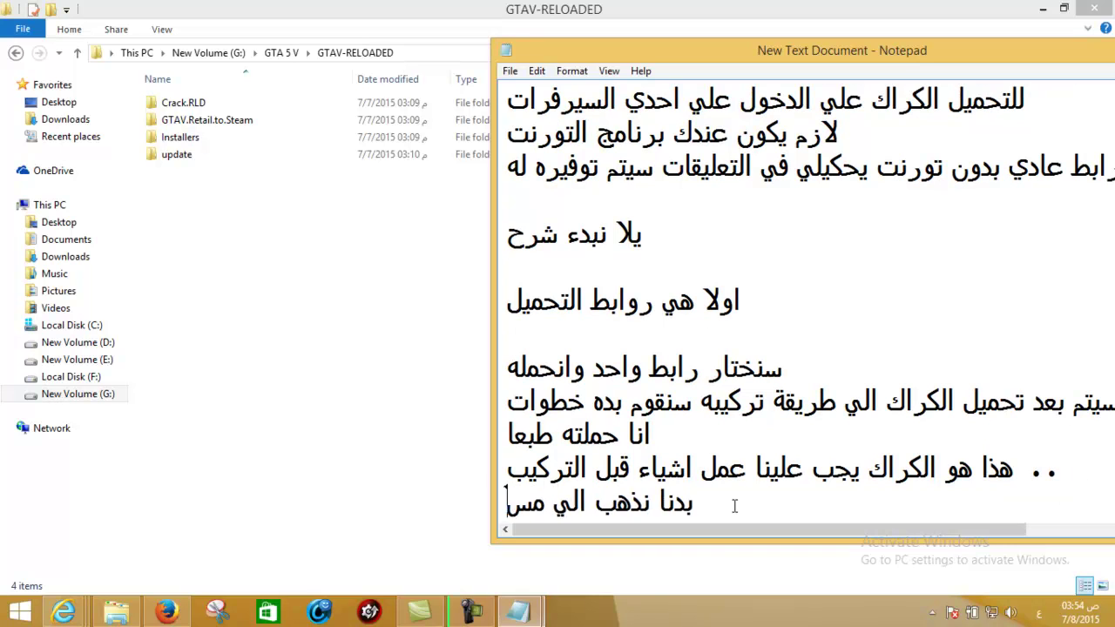
key("BackSpace")
key("BackSpace")
type("ر")
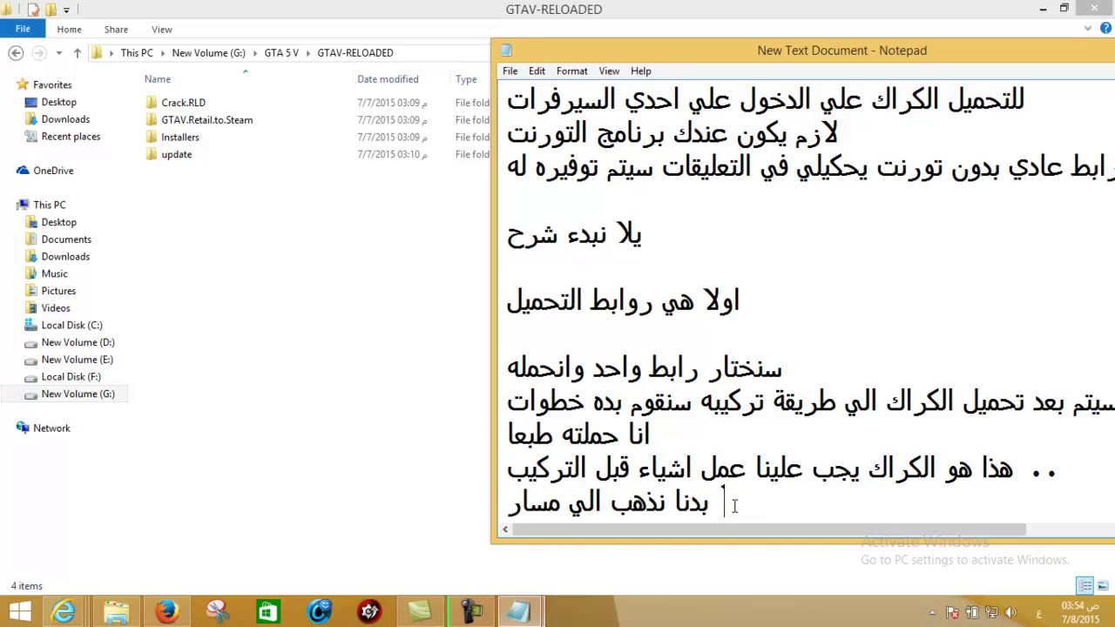
type(" اللعبة")
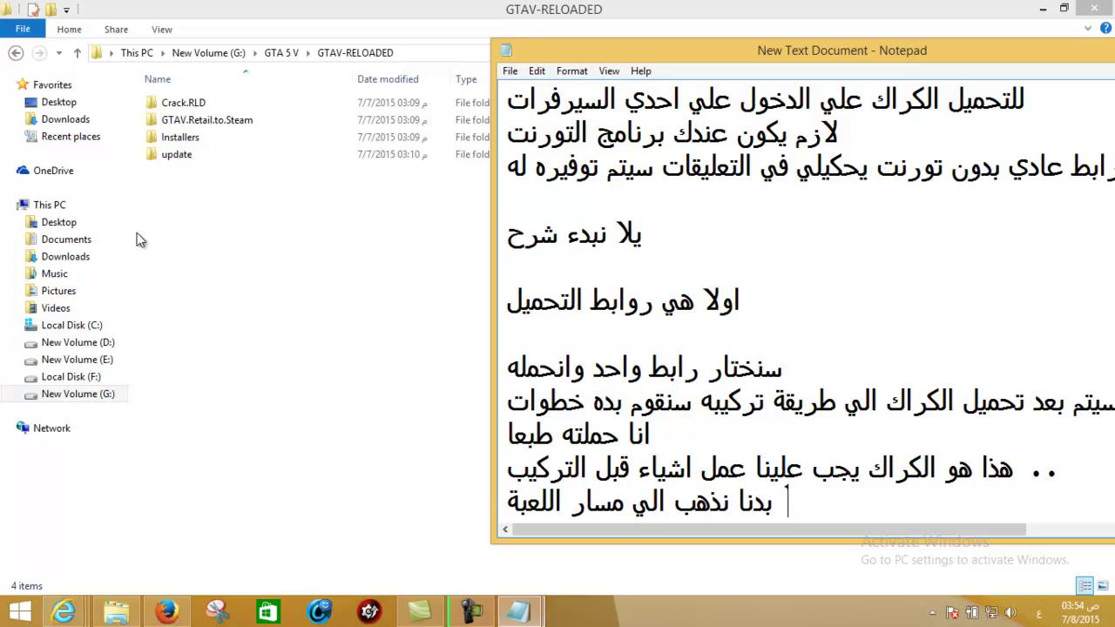
In File Explorer, open the Grand Theft Auto V folder inside GTA_5 on New Volume (D:).
left_click(109, 343)
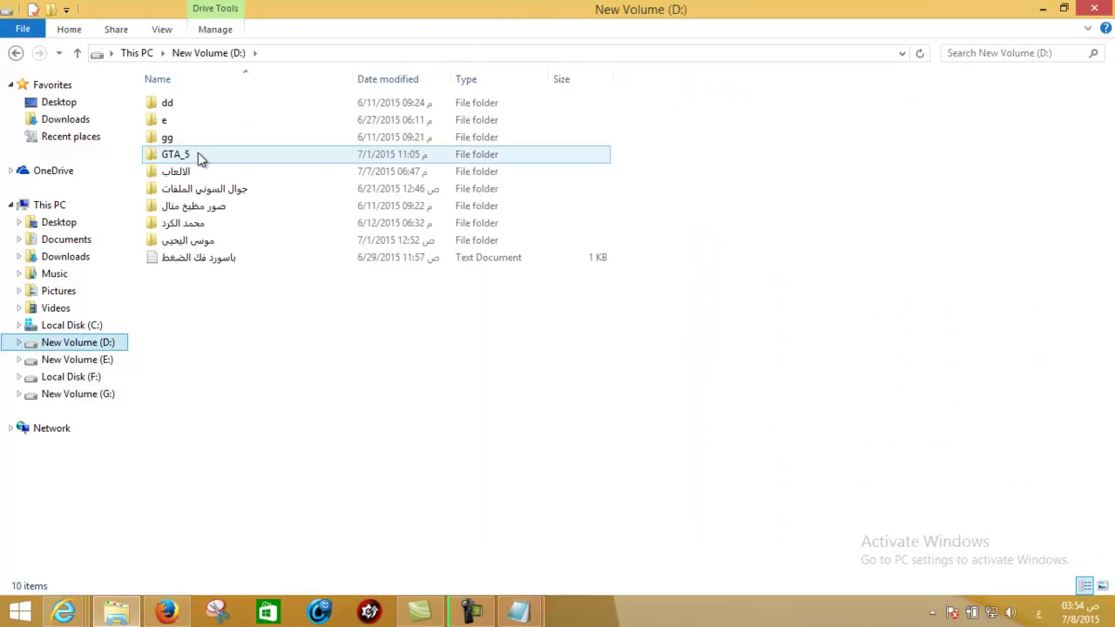
double_click(200, 154)
left_click(210, 103)
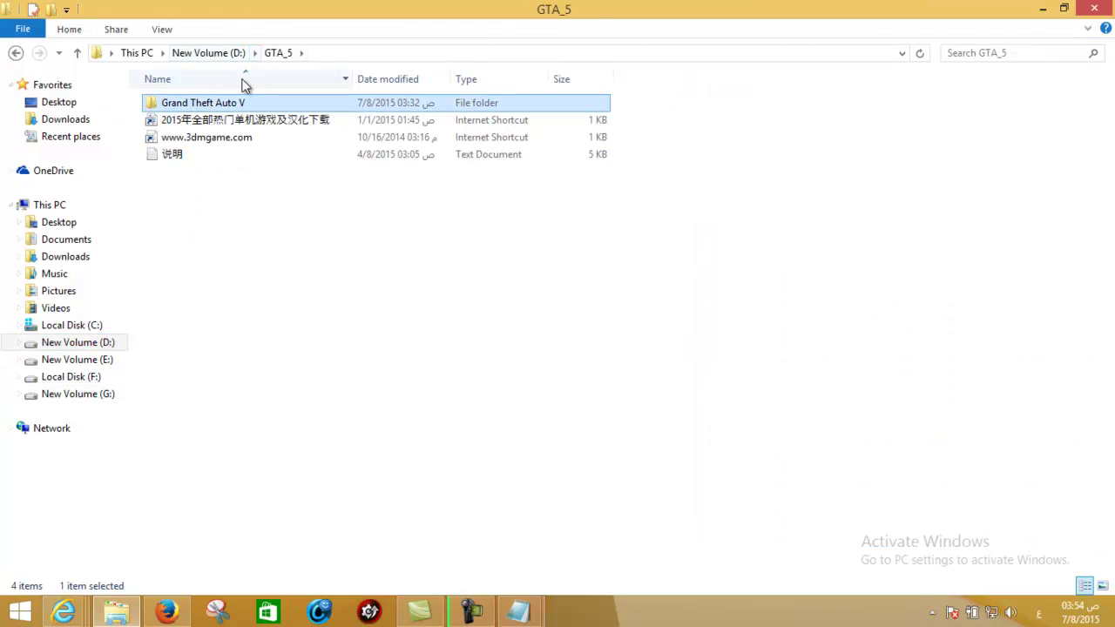
double_click(223, 101)
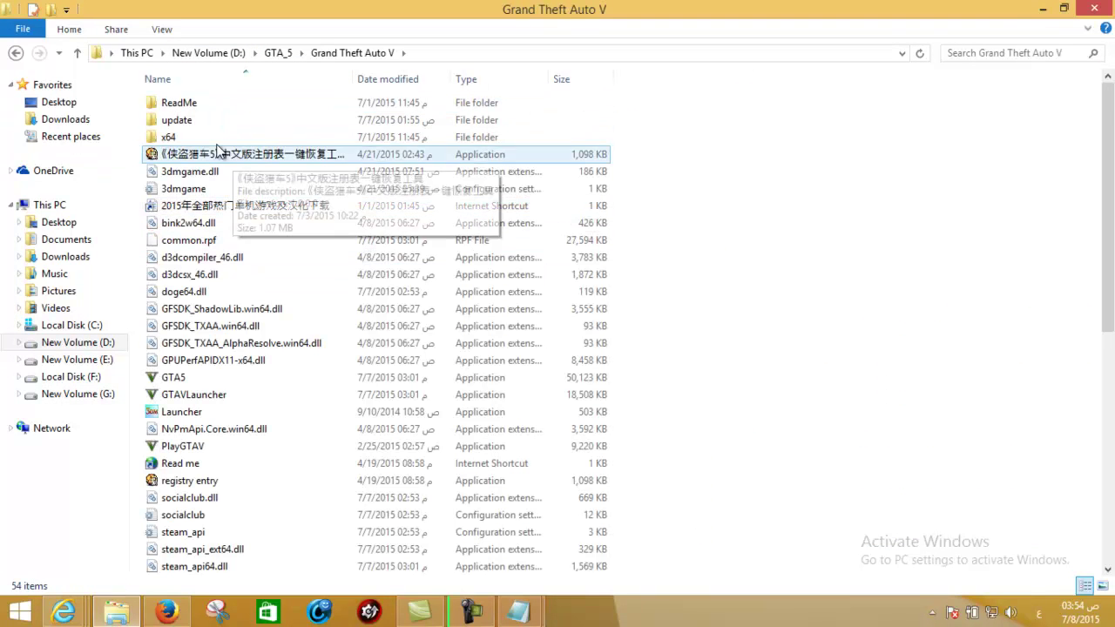
Add a new line to the New Text Document note reading "اول شي راح نحذف الملفات الحكيت عنها".
mouse_move(531, 610)
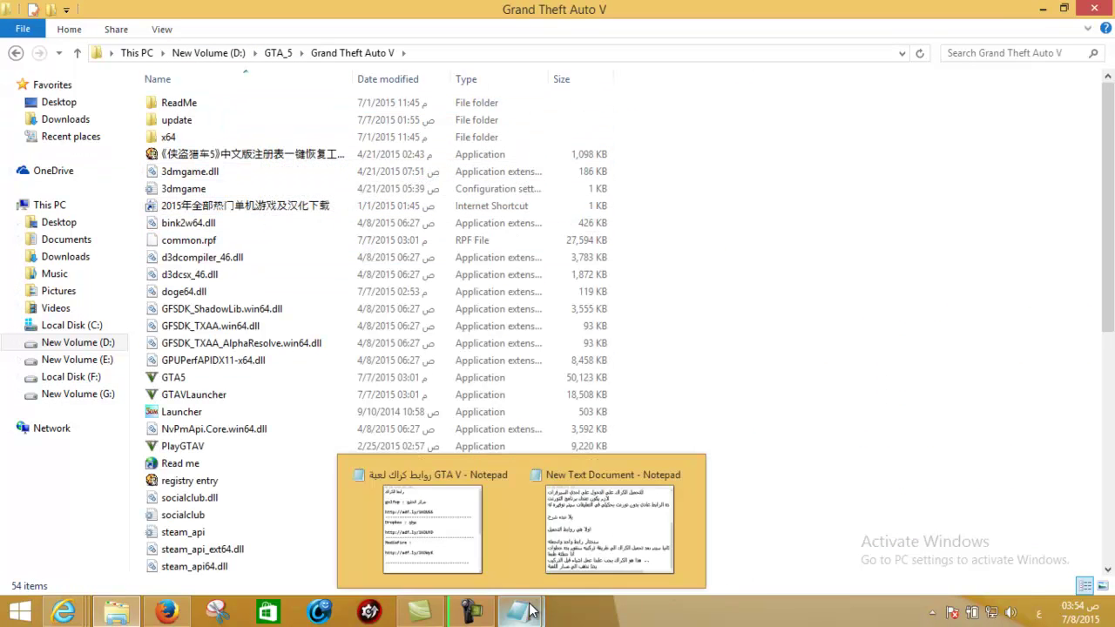
left_click(535, 523)
key("Return")
type("اول شي راح نحذف الملفات")
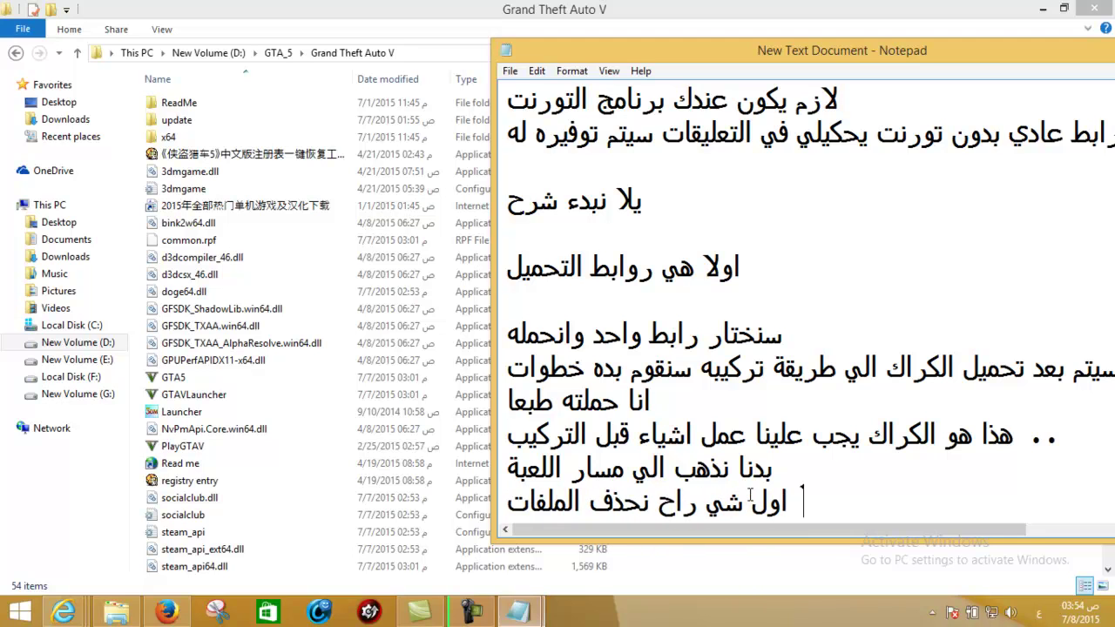
type(" الجكيت")
key("BackSpace")
key("BackSpace")
key("BackSpace")
key("BackSpace")
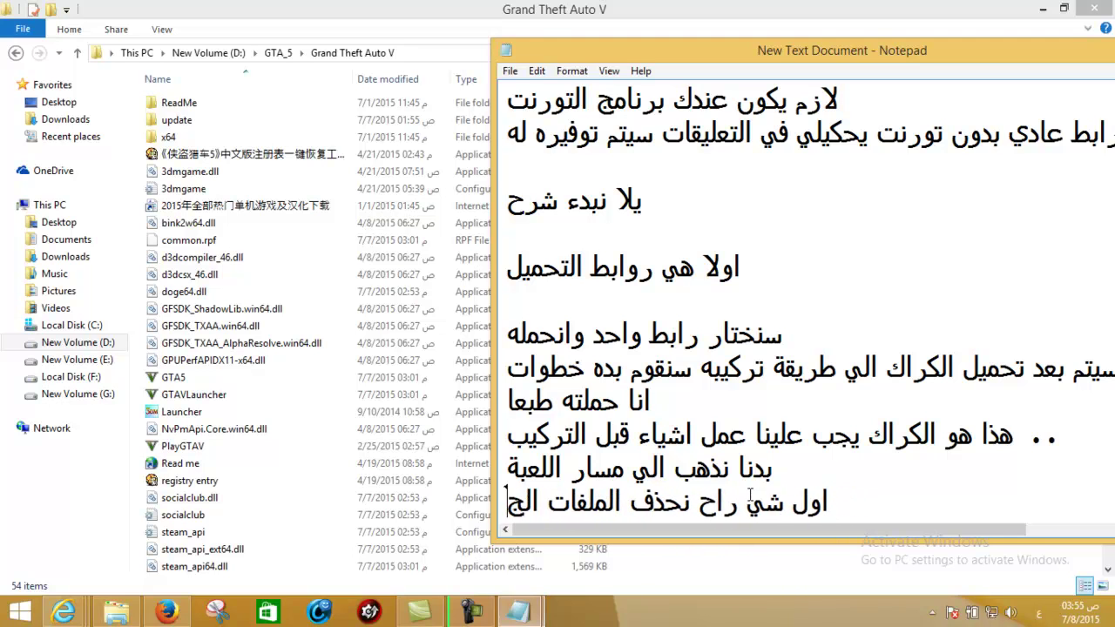
type("حكيت ة")
key("BackSpace")
type("عنها")
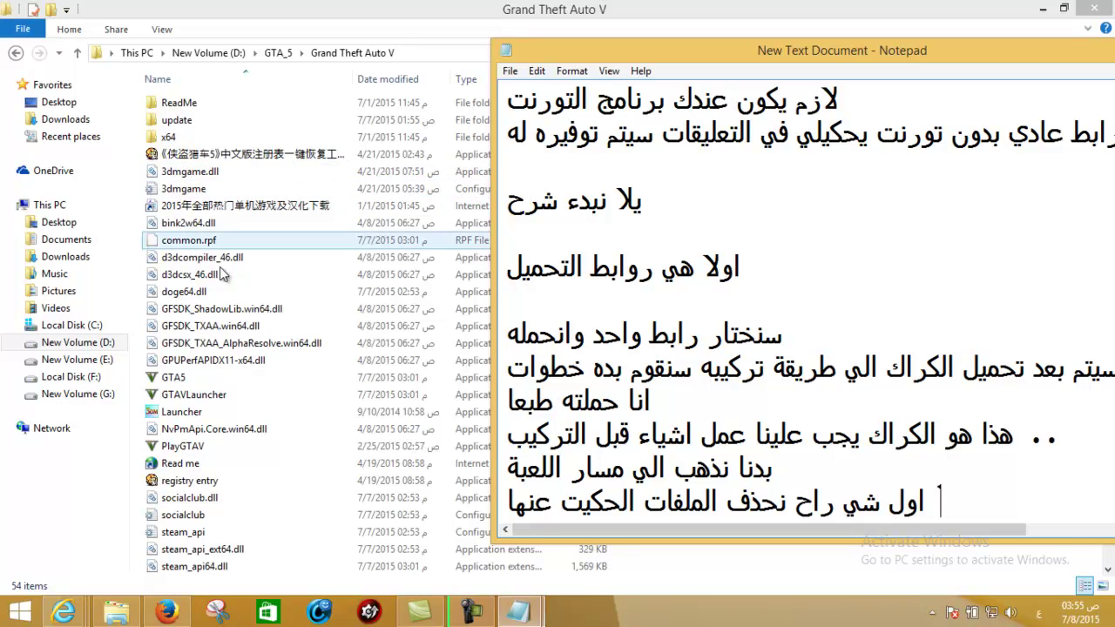
Select Launcher, 3dmgame and 3dmgame.dll in the game folder, and extend the note's last line with "المحددة انحذفها".
left_click(203, 413)
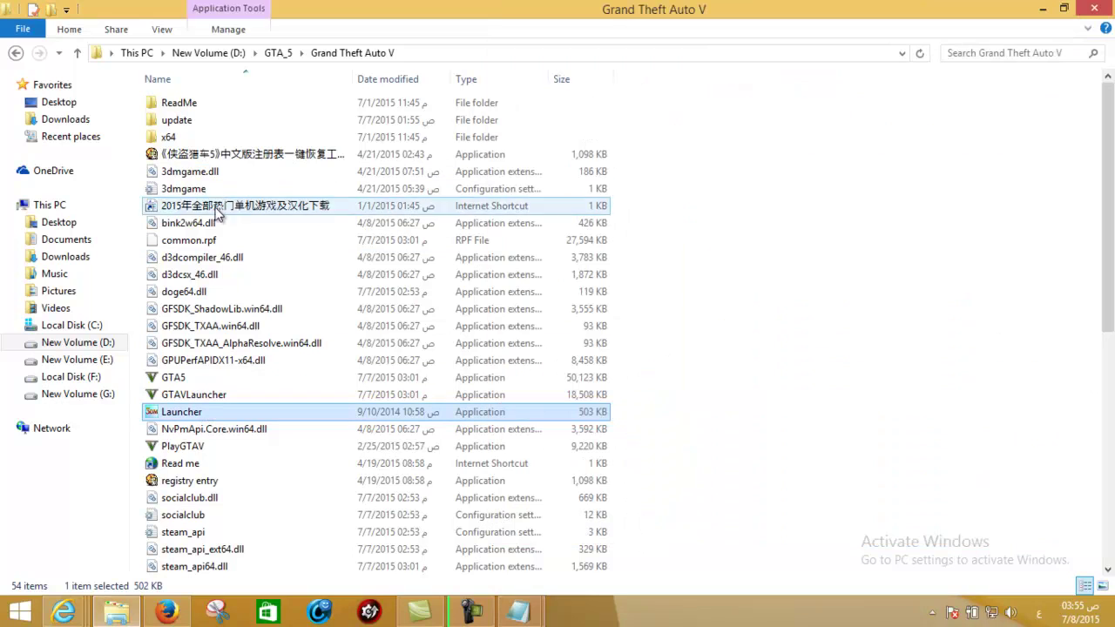
left_click(215, 189, "ctrl")
left_click(214, 171, "ctrl")
mouse_move(537, 617)
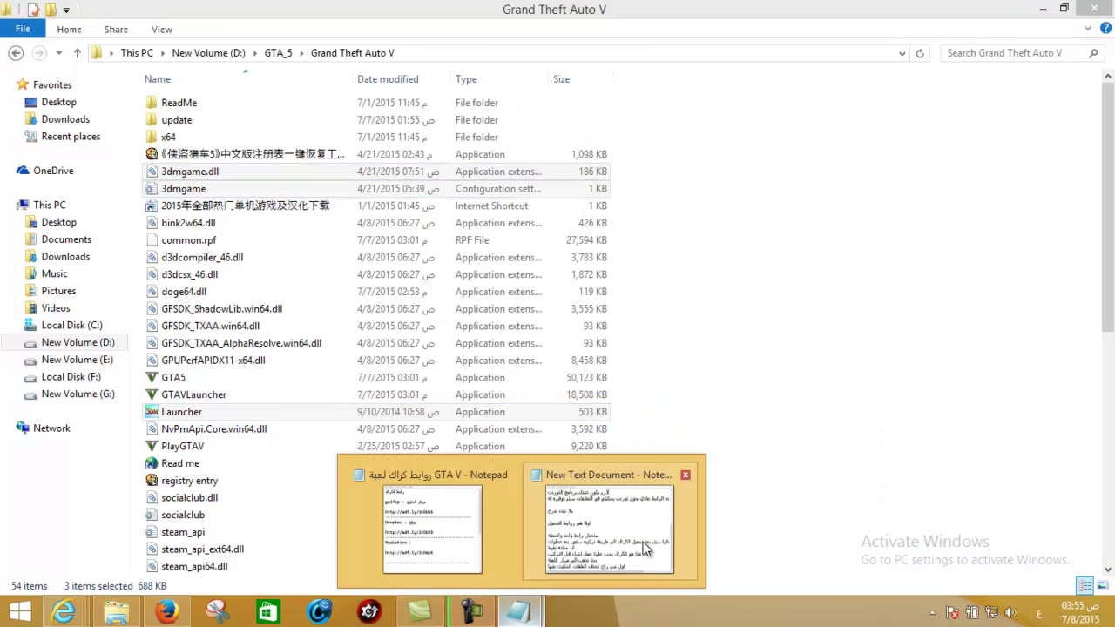
left_click(745, 536)
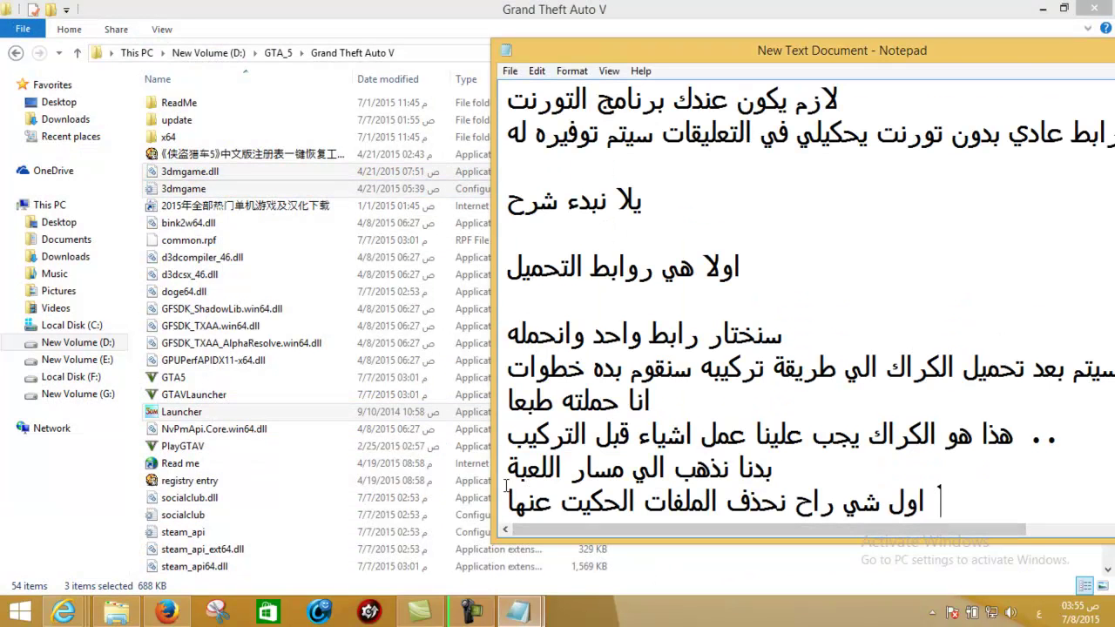
type("المحددة انح")
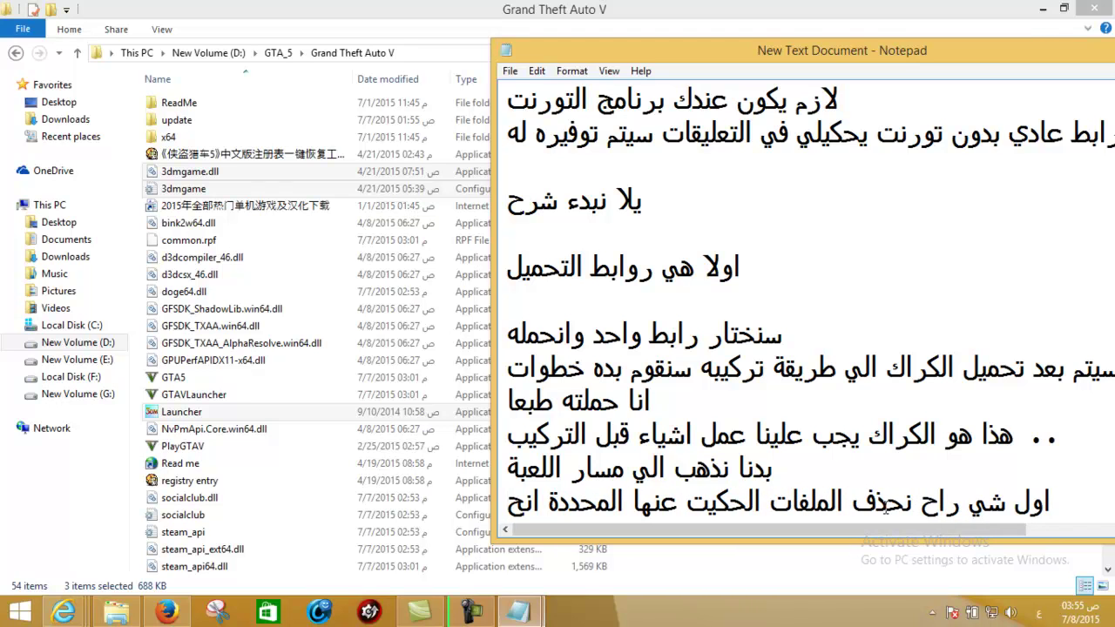
type("ذفها")
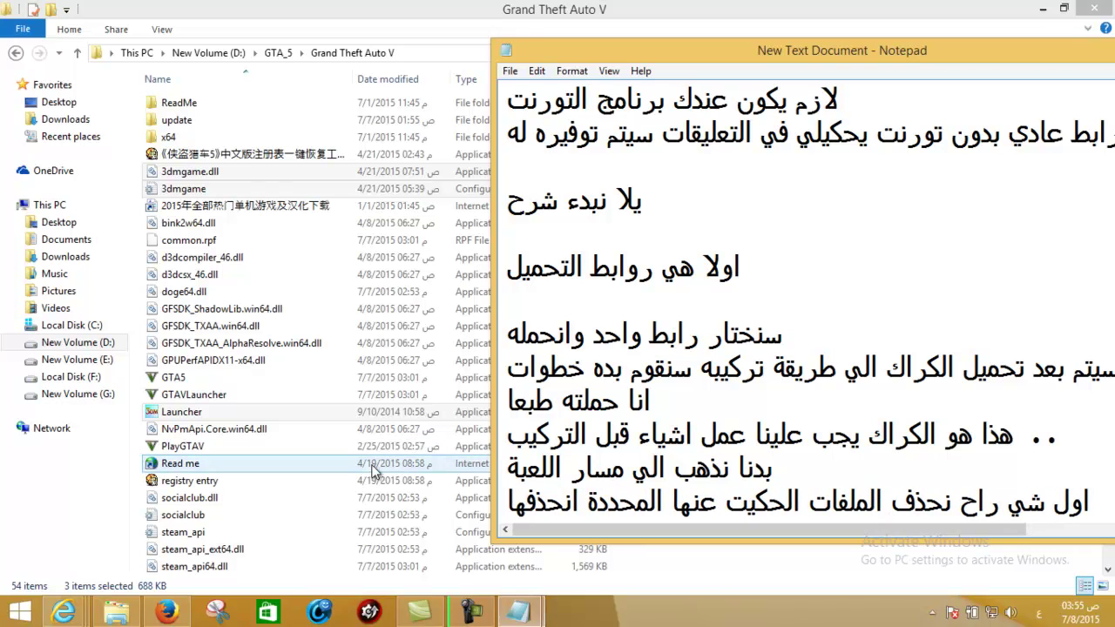
Delete the Launcher application, the 3dmgame configuration file and 3dmgame.dll from the Grand Theft Auto V folder.
left_click(352, 415)
left_click(239, 188, "ctrl")
left_click(243, 174, "ctrl")
key("Delete")
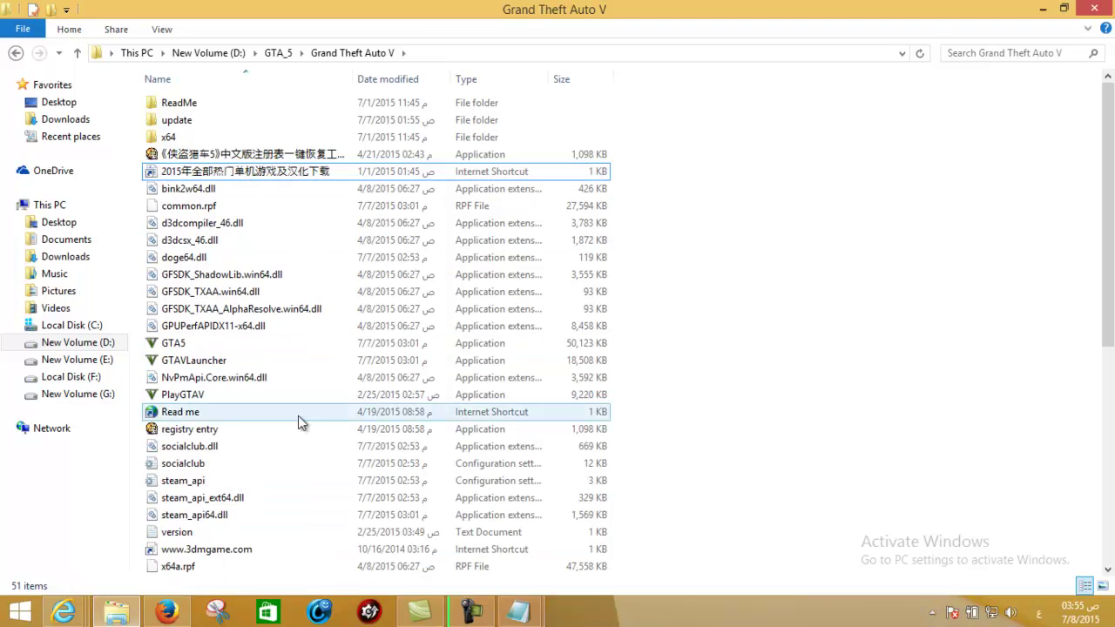
Leave a blank line in the note and add "بعد ما نحذفها بدنا انروح علي سطح المكتب نحذف ايقونة اللعبة".
mouse_move(533, 595)
left_click(627, 523)
key("Down")
key("Down")
type("بعد ما نحفه")
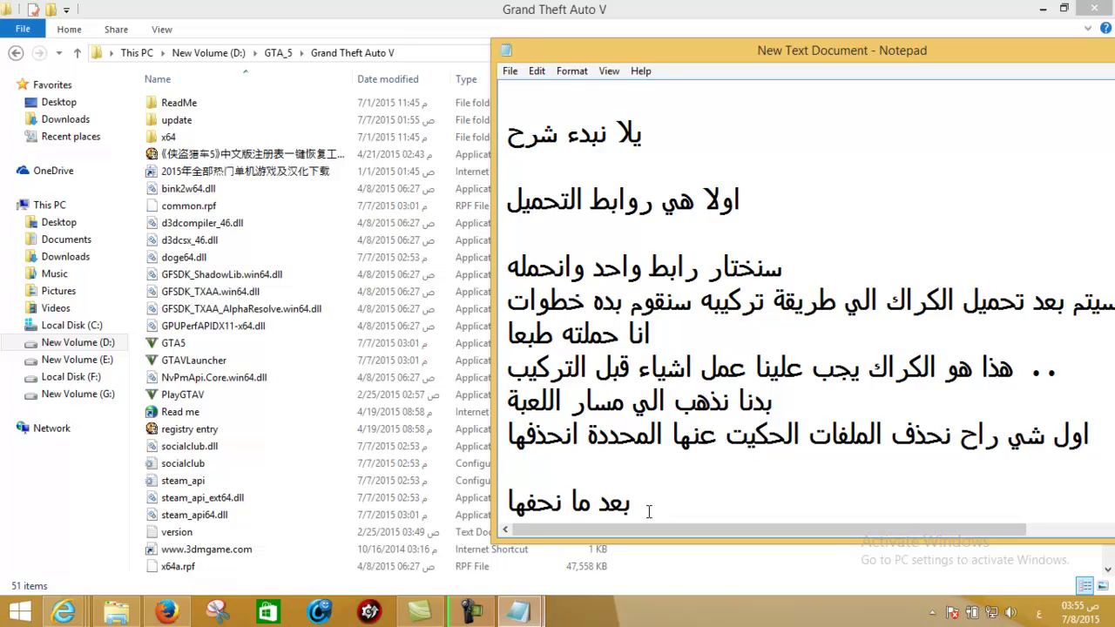
key("BackSpace")
key("BackSpace")
type("ذفها")
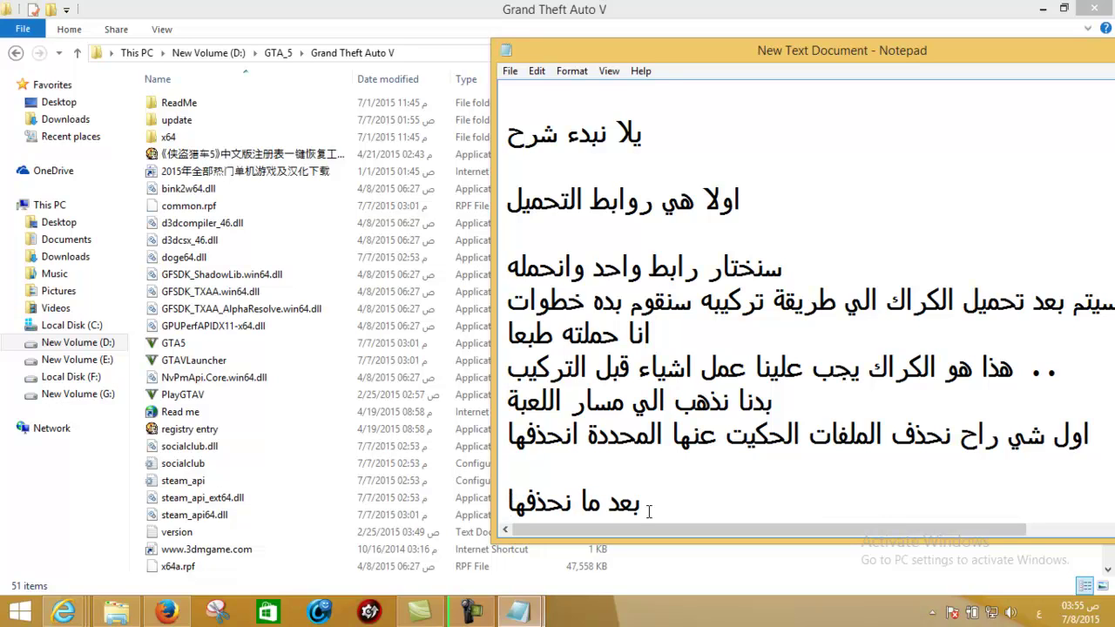
type(" بدن")
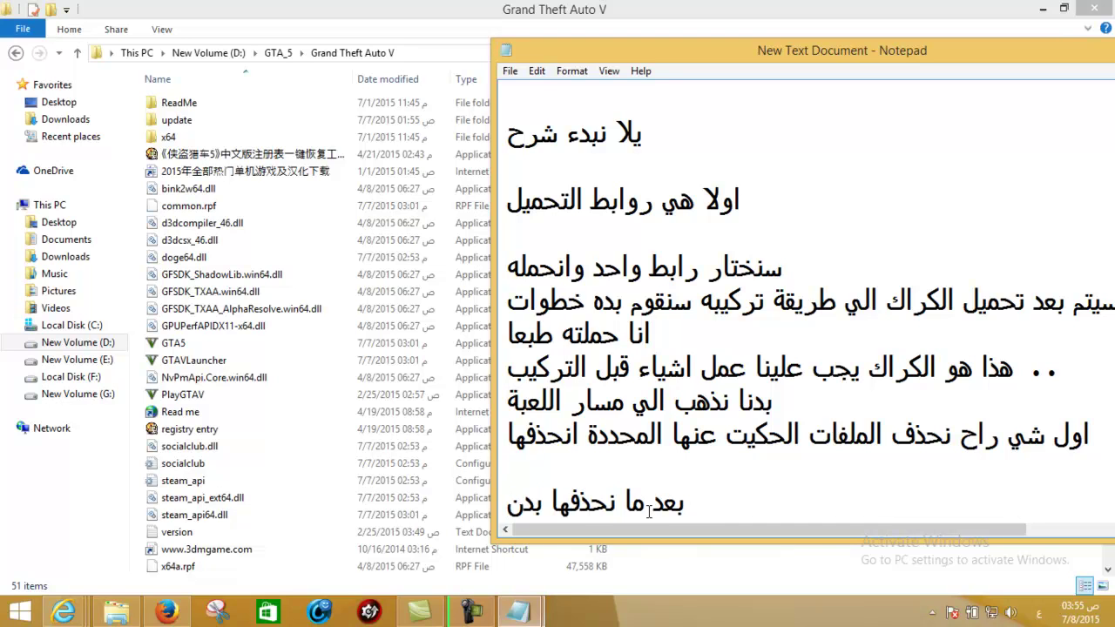
type("ا انروح")
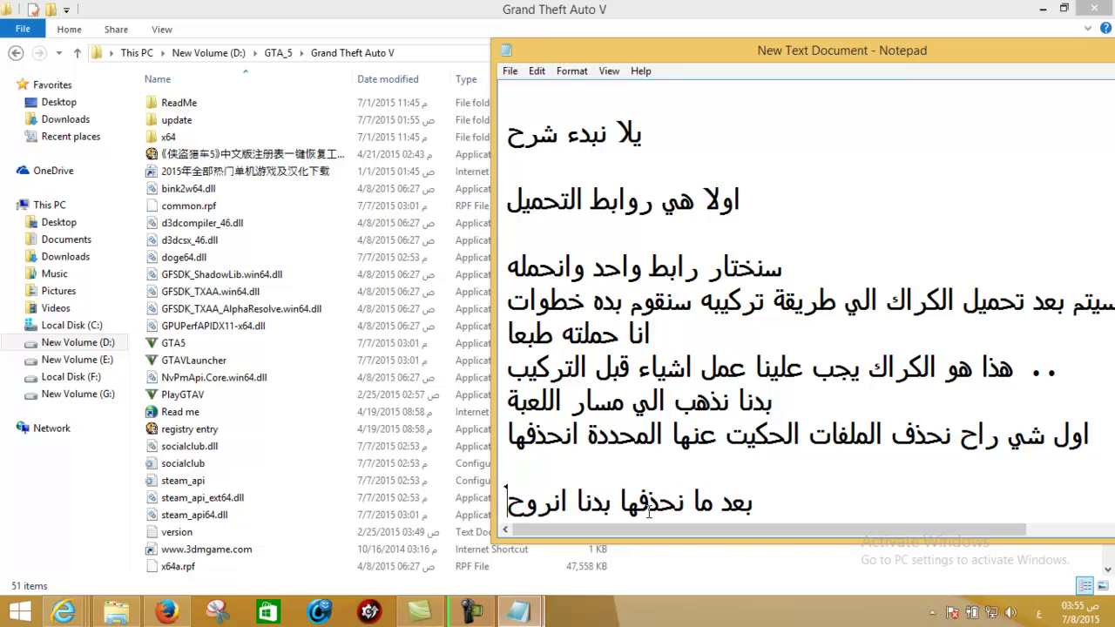
type(" علي سط")
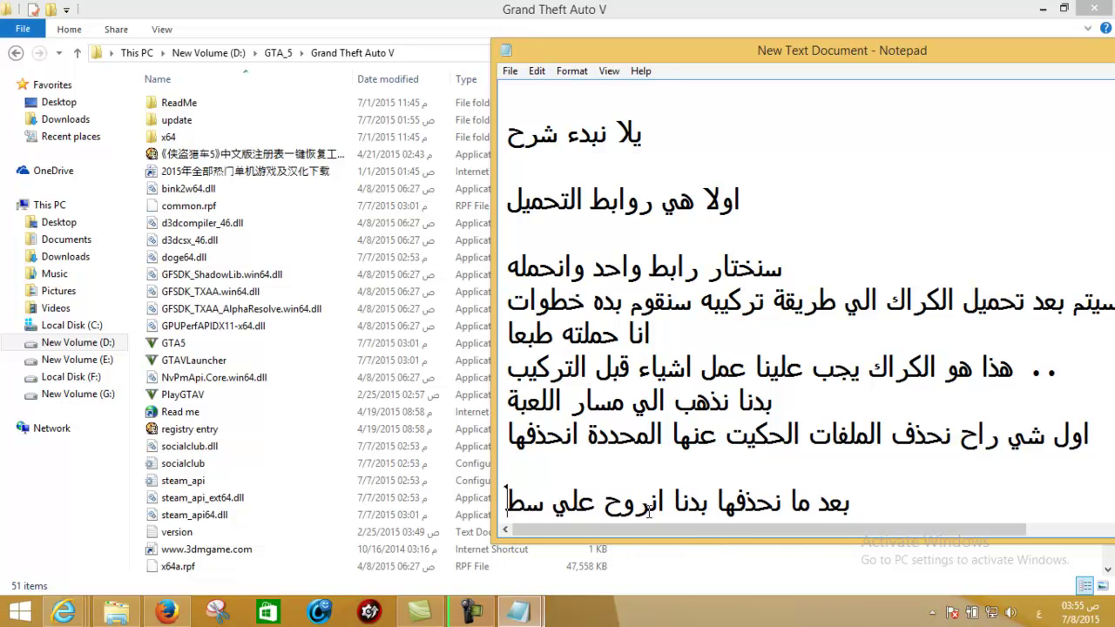
type("ح المكتب")
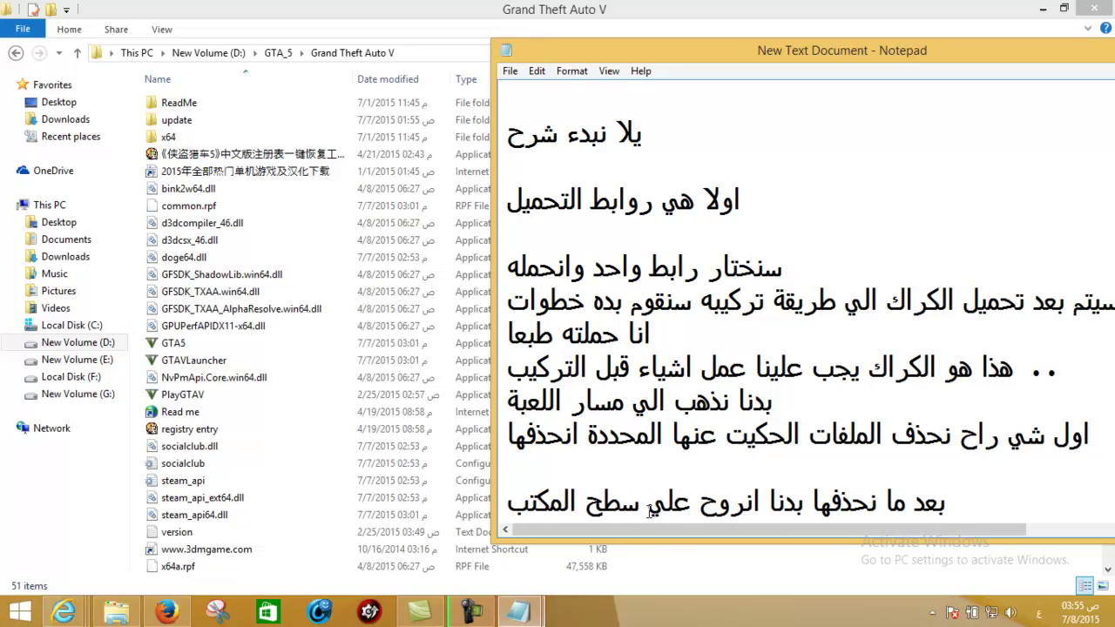
type(" نحذف")
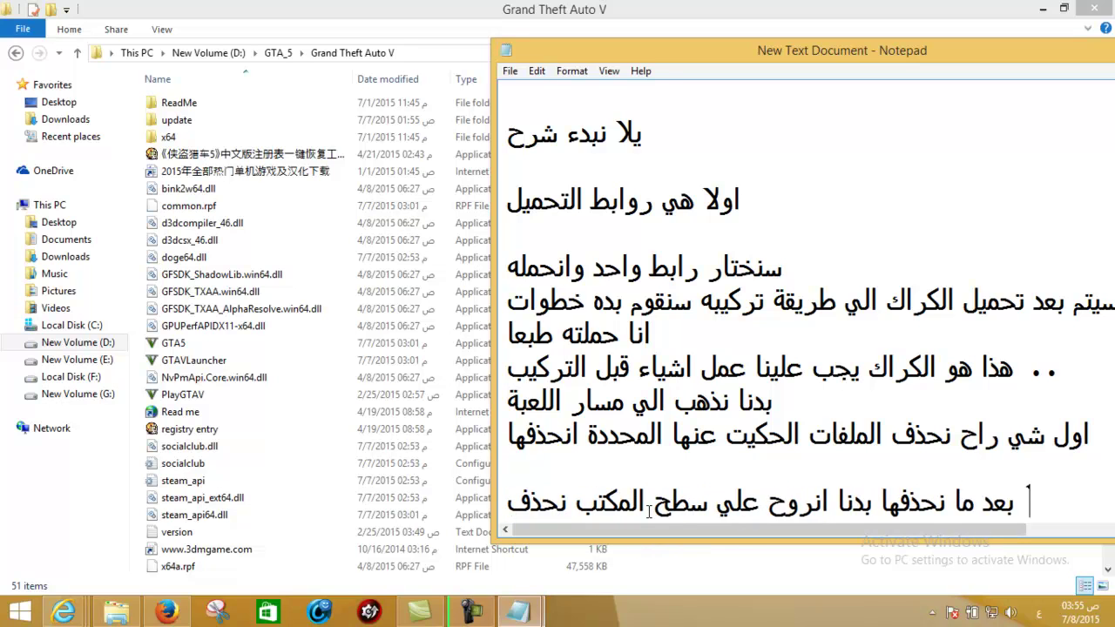
type(" ايقونة اللعبة")
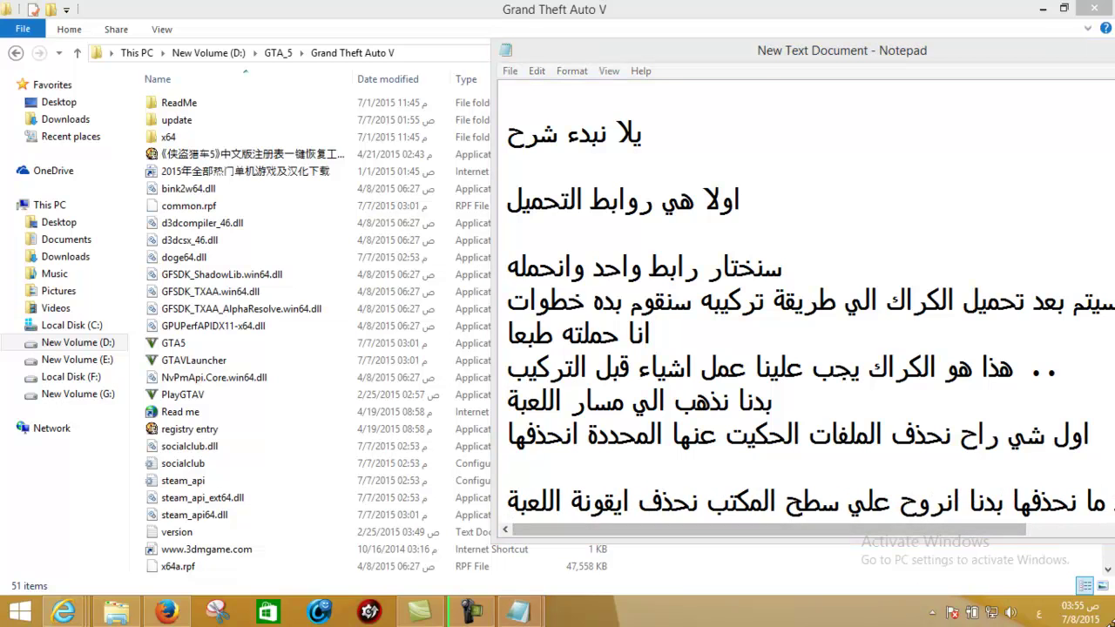
Show the desktop and delete the 3DM "Launcher - Shortcut" icon from it.
left_click(1113, 611)
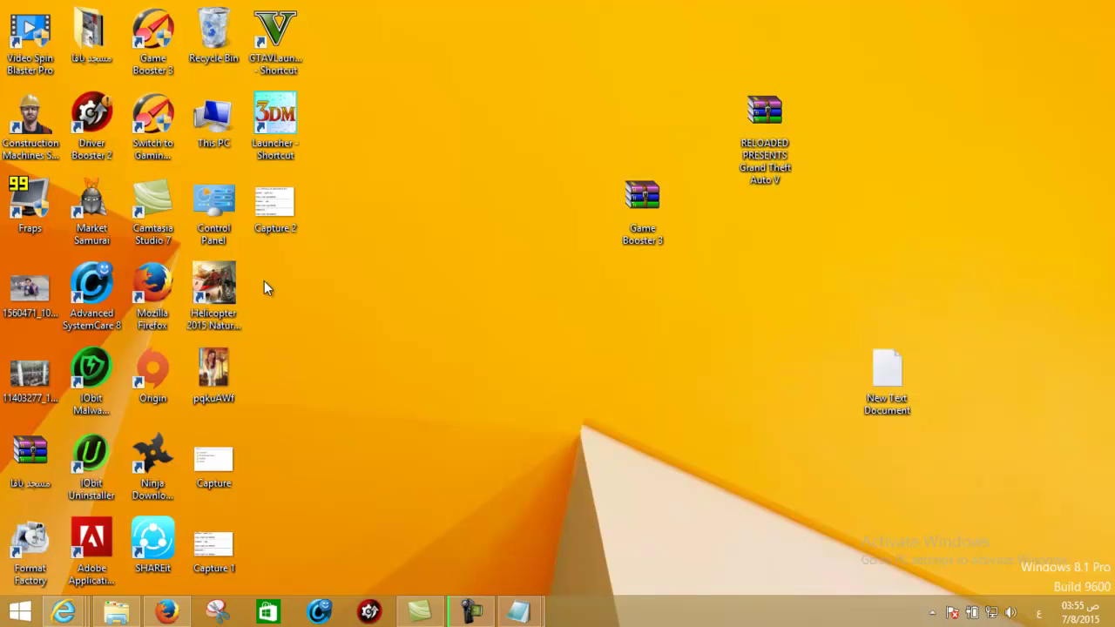
left_click(288, 126)
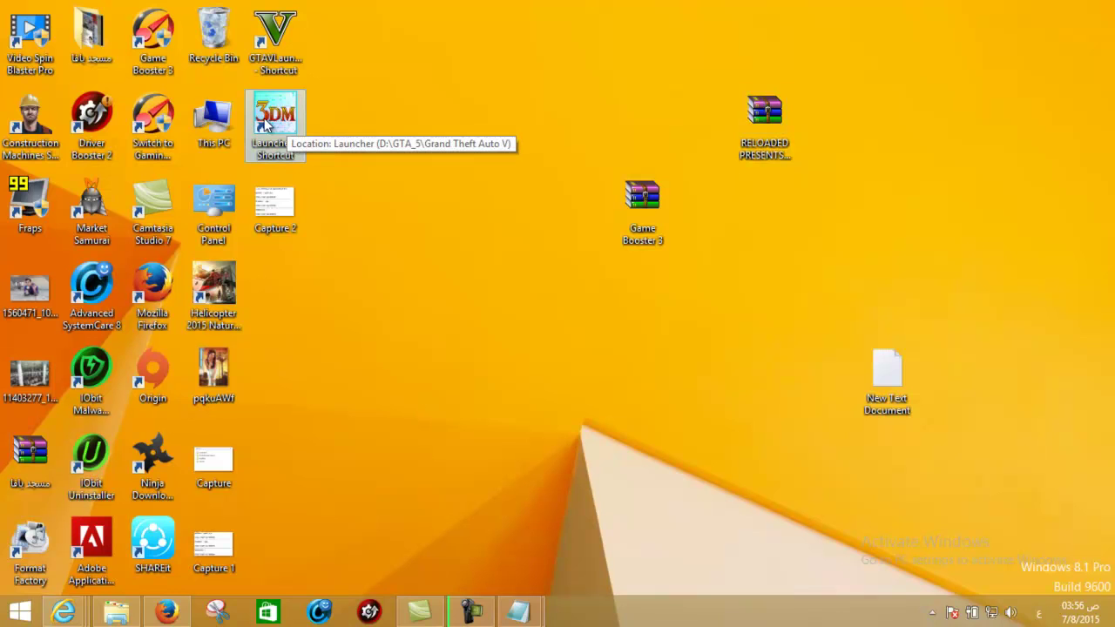
key("Delete")
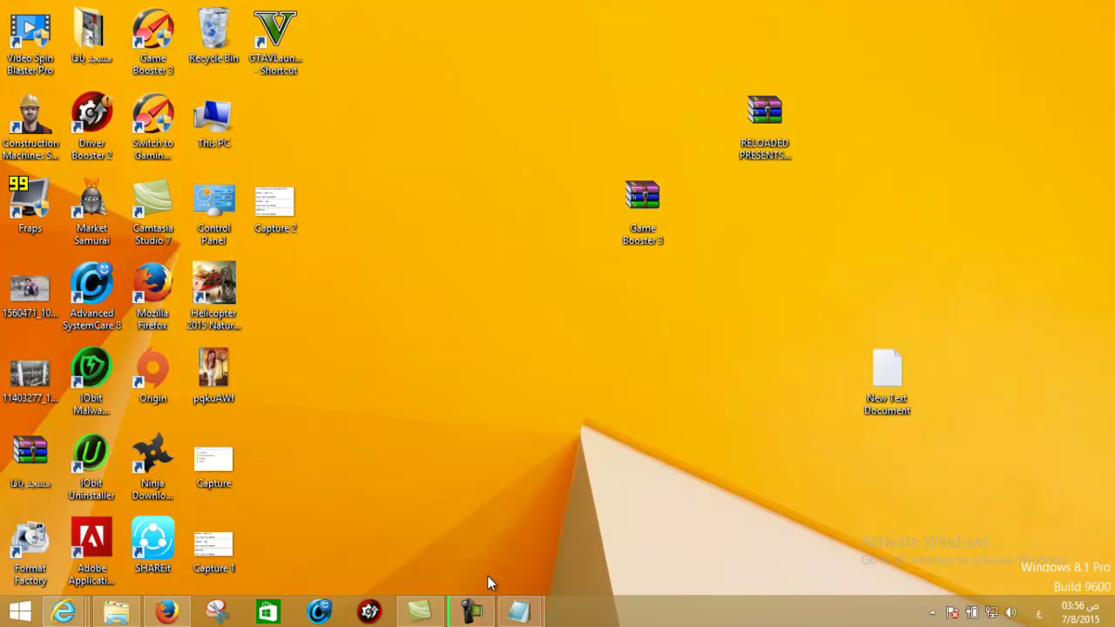
Return to the game folder and the note, and add the line "بعد هيك راح انروح لملف الكراك راح ننسخ الملفات علي مسار اللعبة".
left_click(129, 614)
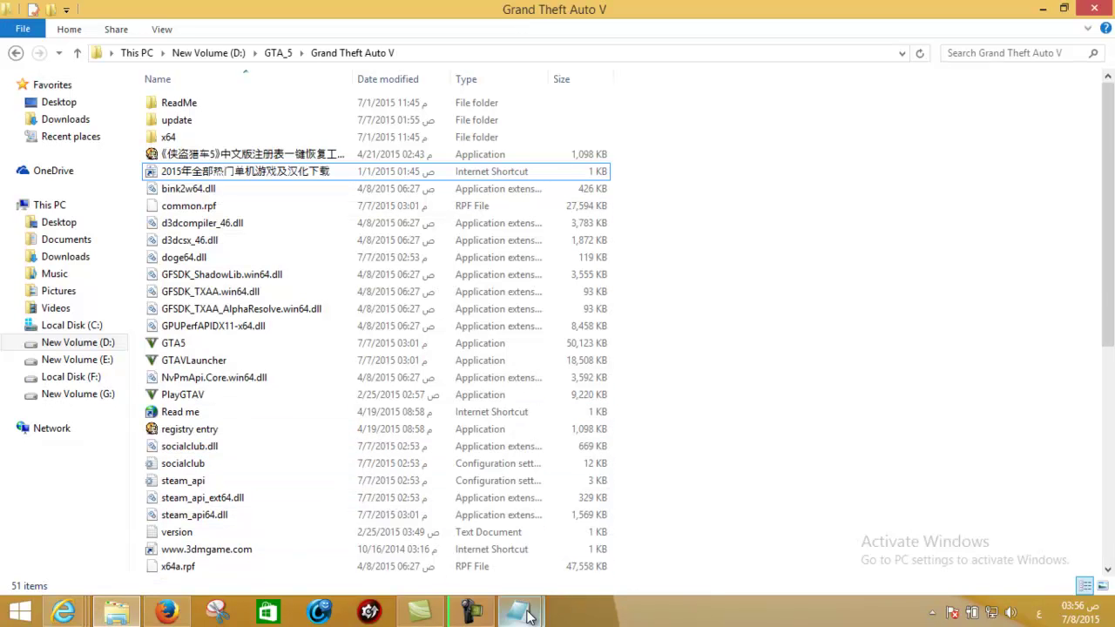
mouse_move(519, 613)
left_click(643, 555)
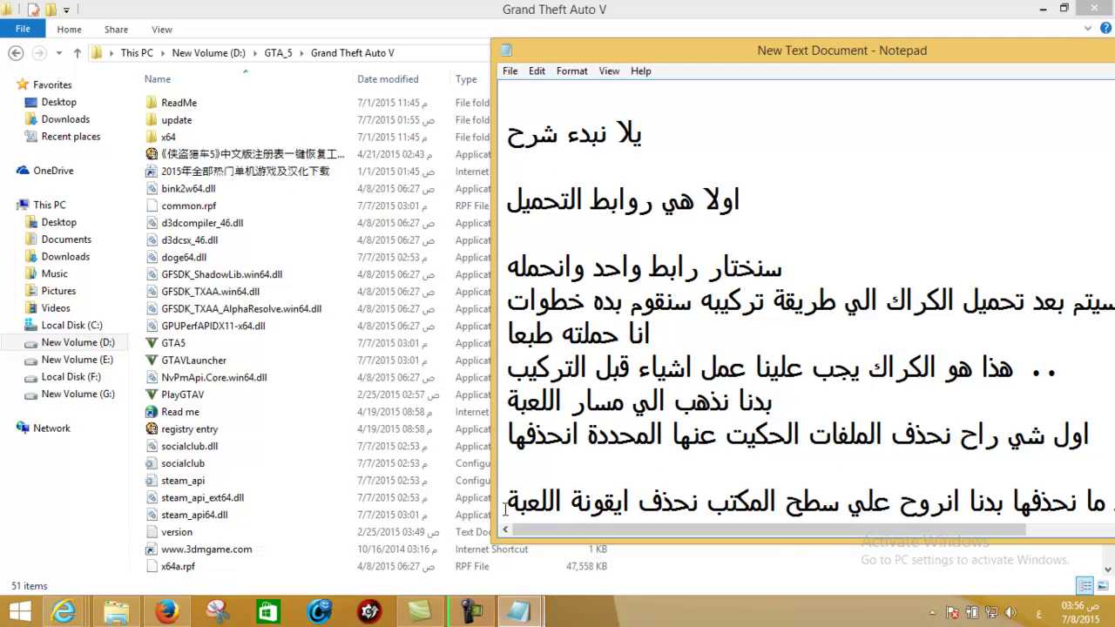
key("Return")
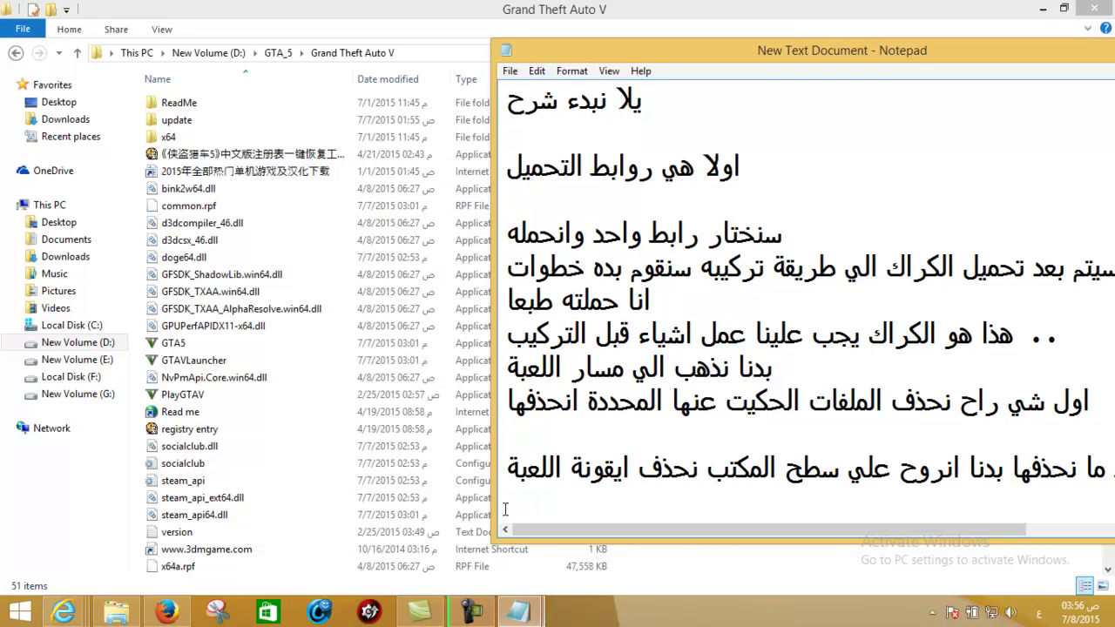
type("بعد هيك راح انروح لملف ال")
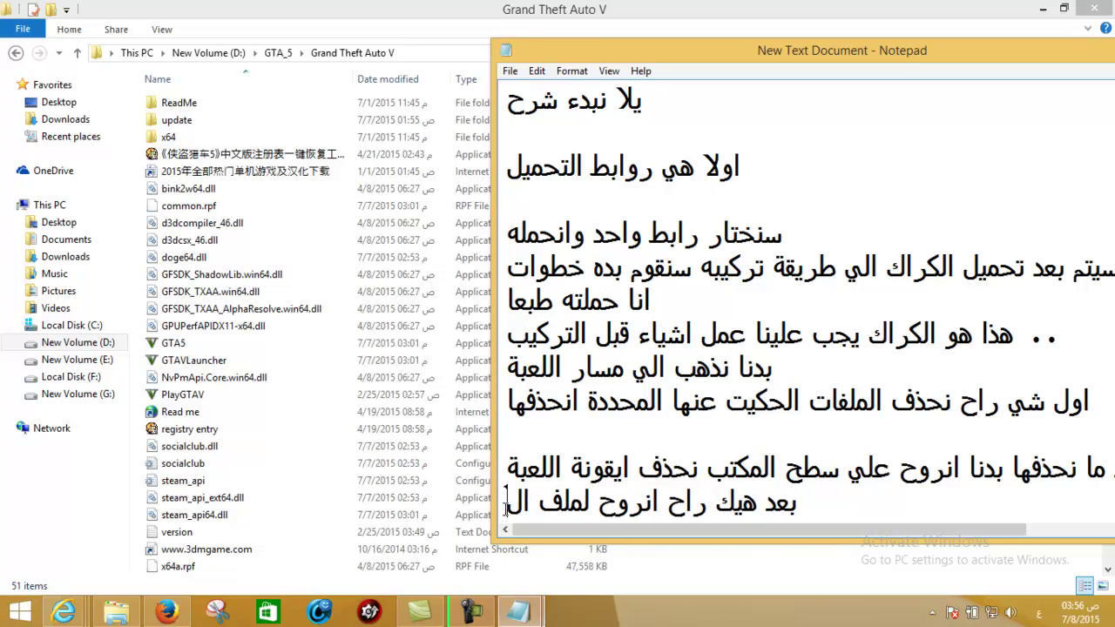
type("كراك راح ")
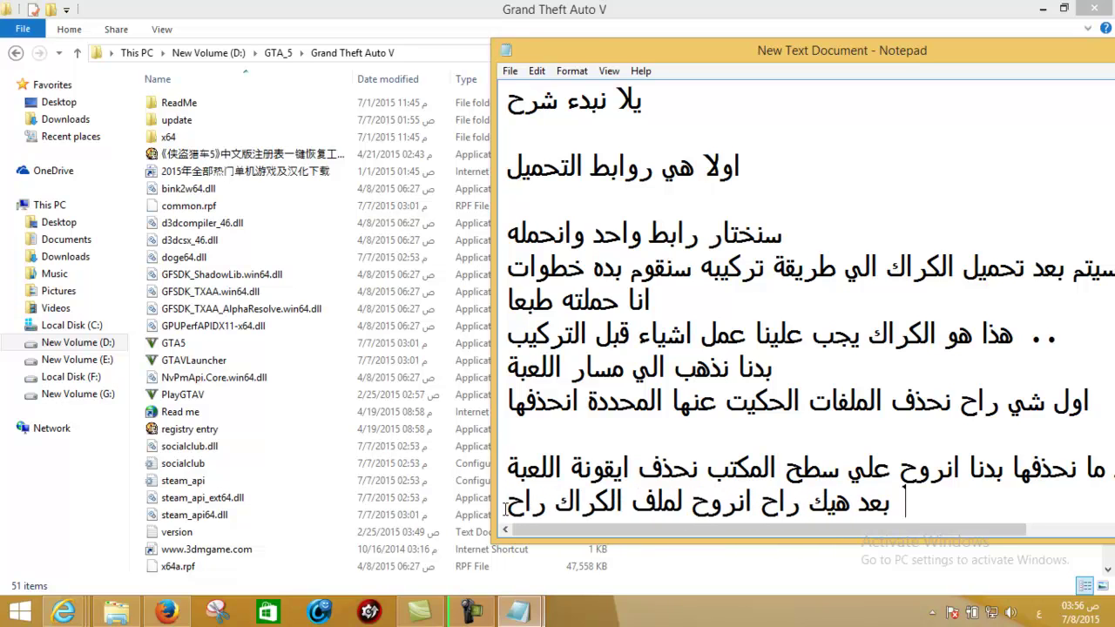
type("ننسخ ")
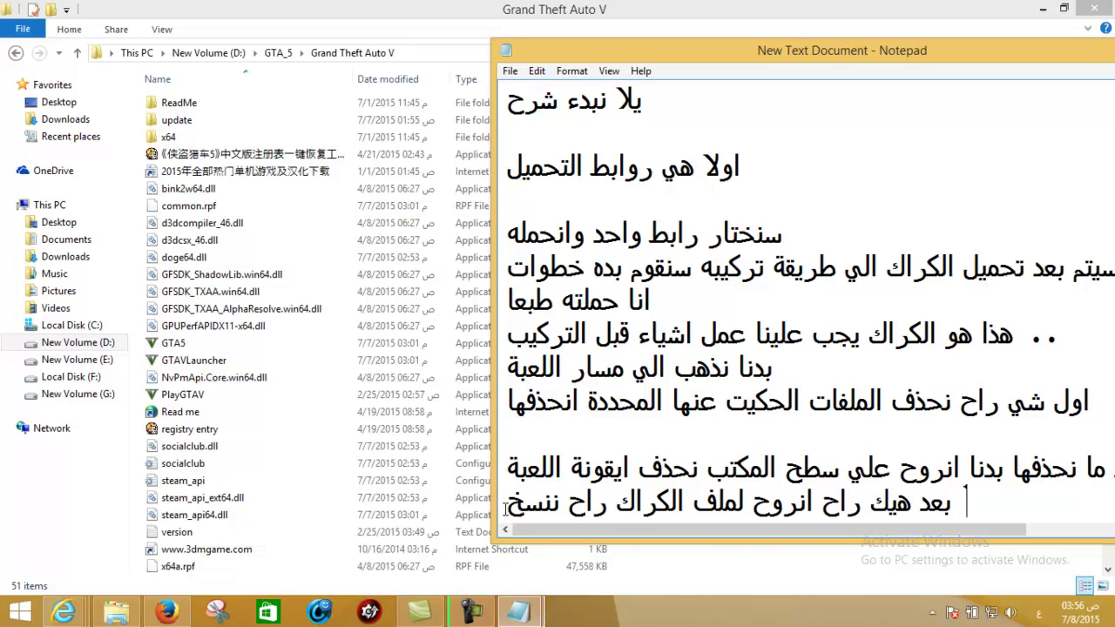
type("الم")
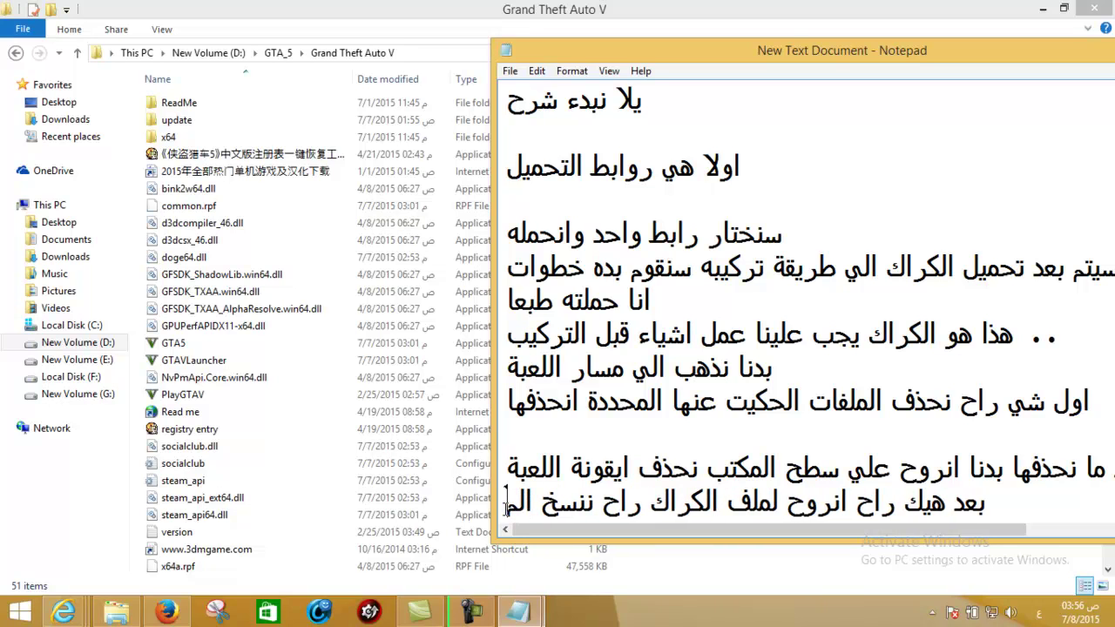
type("لفات علي")
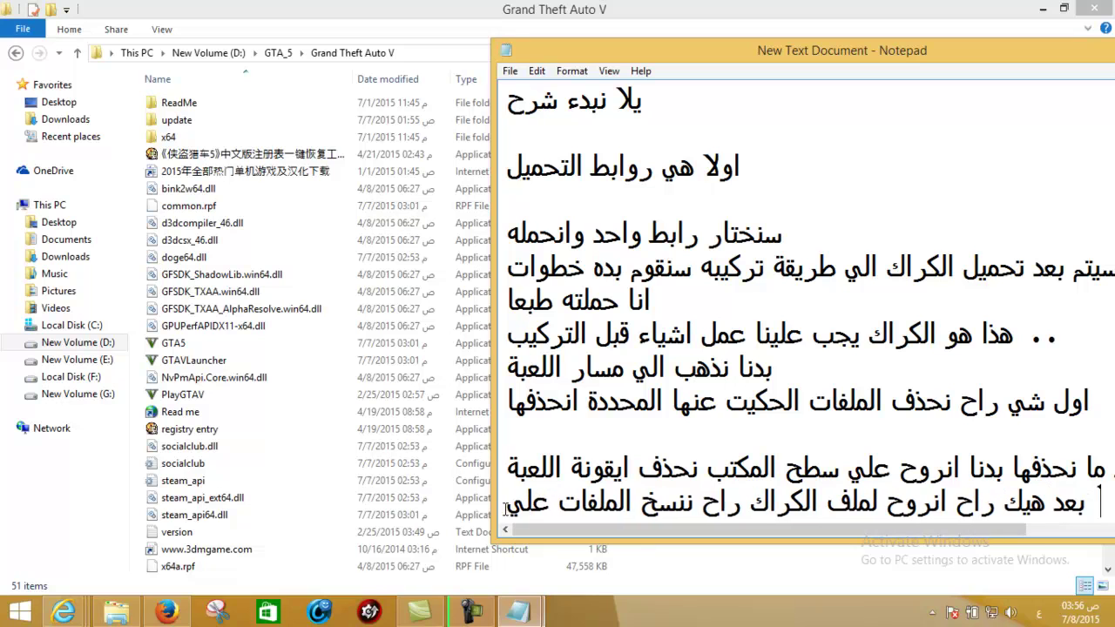
type(" مسار اللعبة")
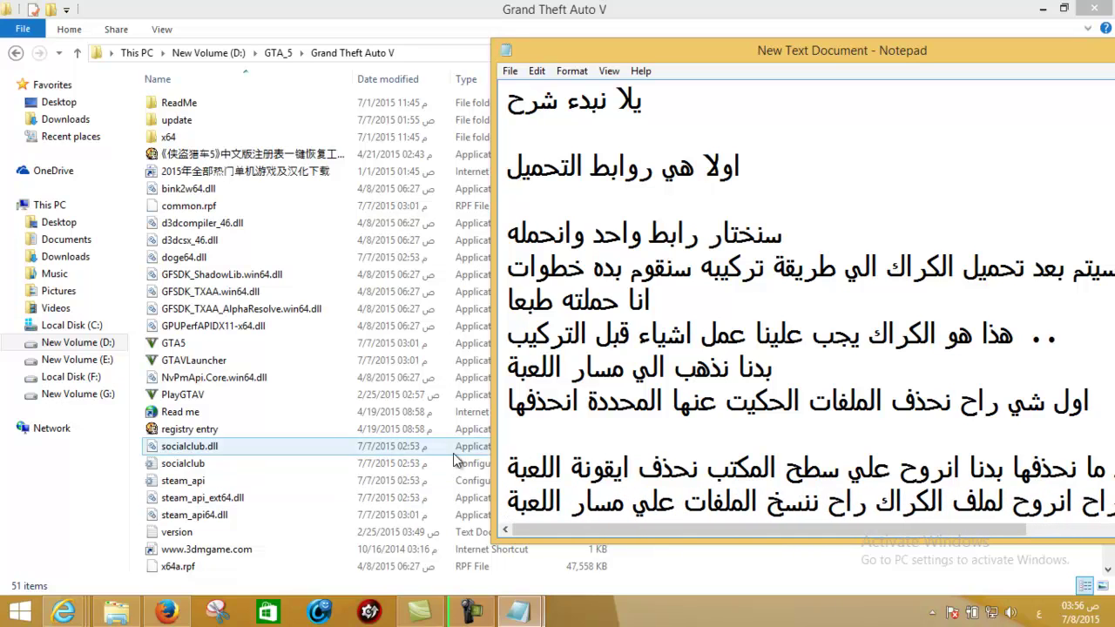
In a second File Explorer window beside the game folder, open GTAV-RELOADED inside GTA 5 V on New Volume (G:) and select its update folder.
left_click(118, 614)
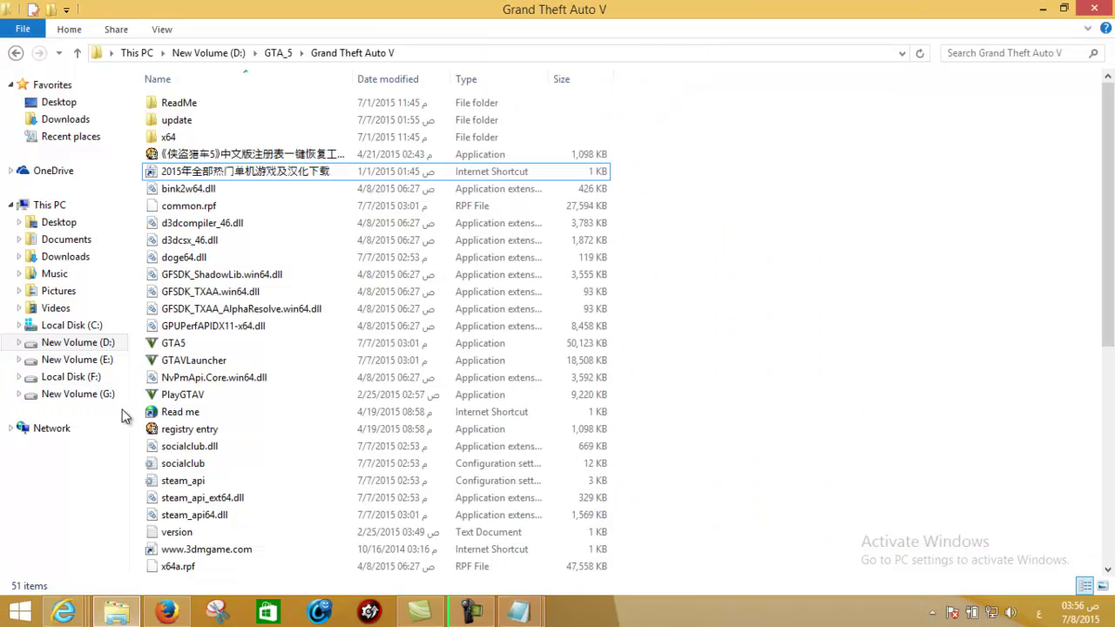
key("super+e")
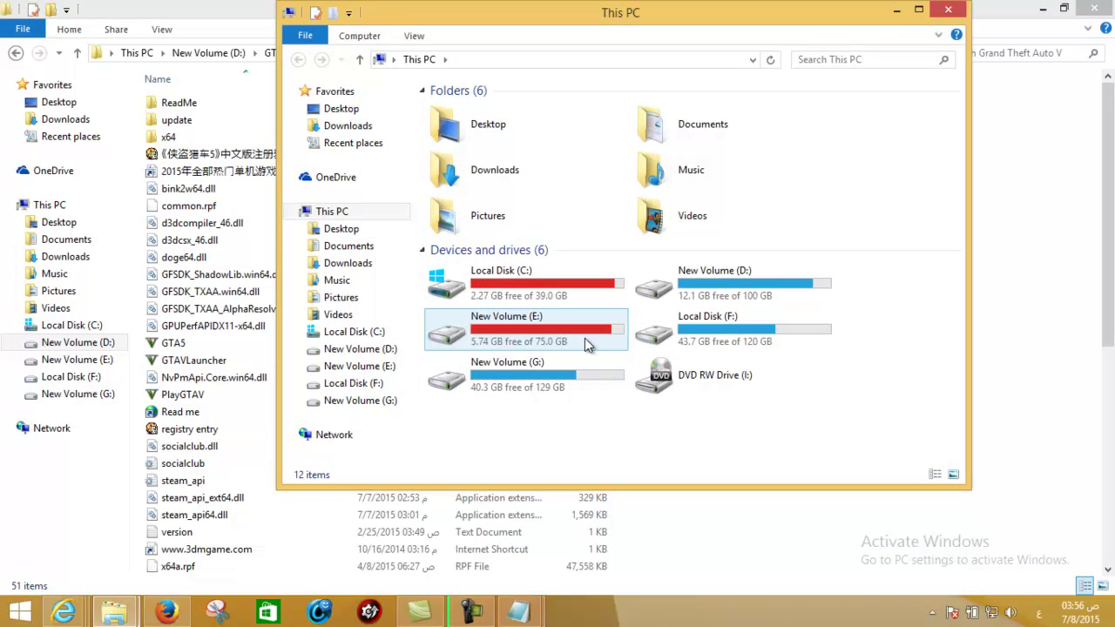
left_click(697, 331)
double_click(559, 367)
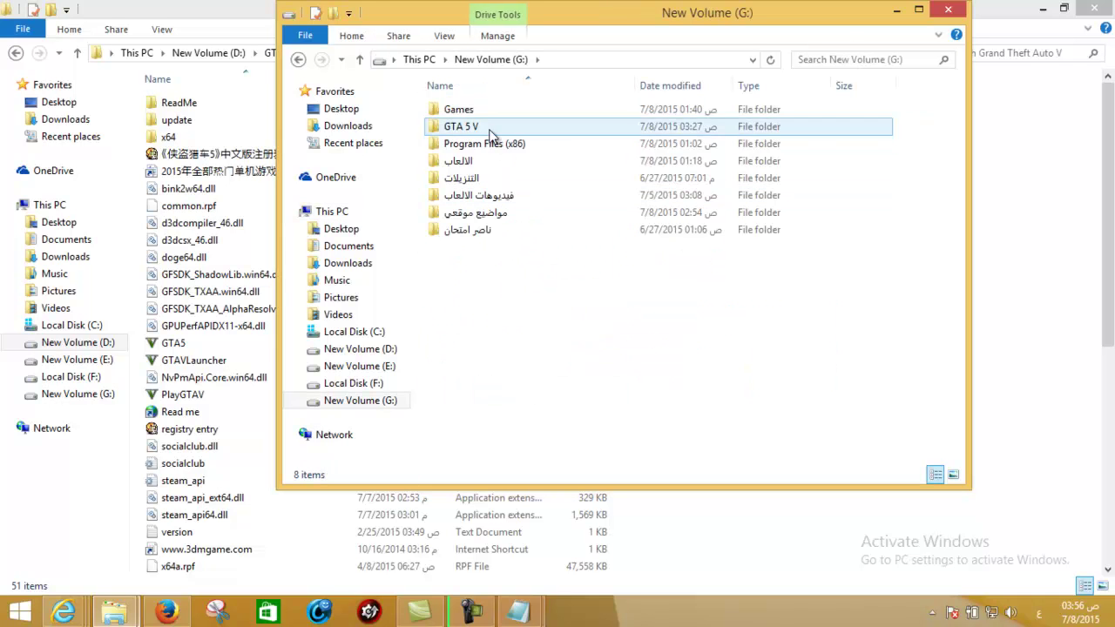
double_click(462, 127)
double_click(475, 109)
left_click_drag(493, 25, 799, 83)
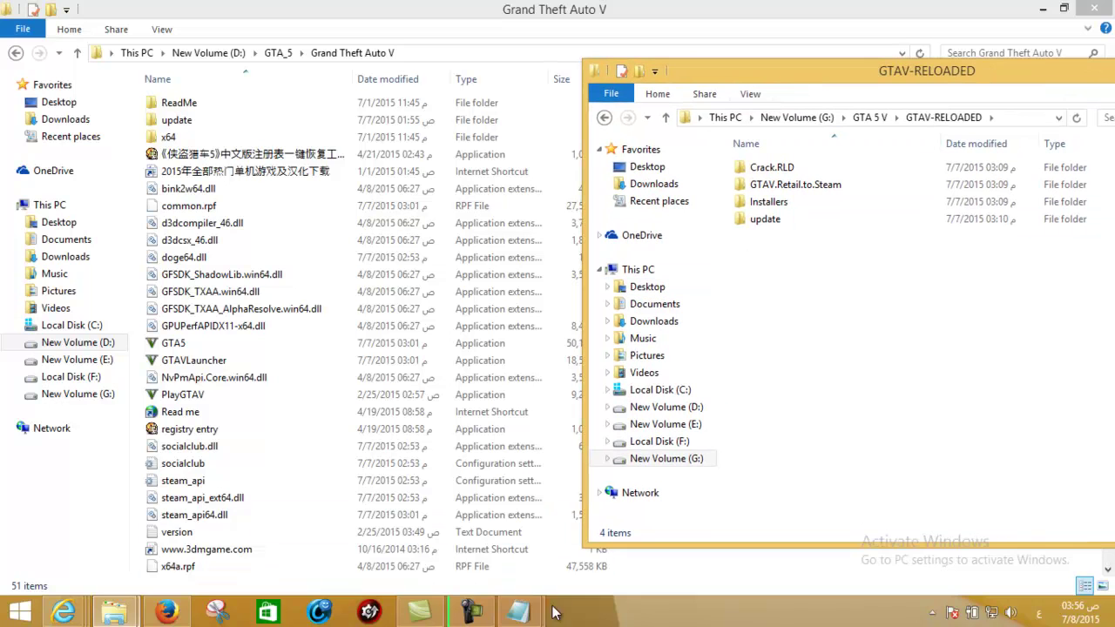
left_click(763, 219)
mouse_move(518, 613)
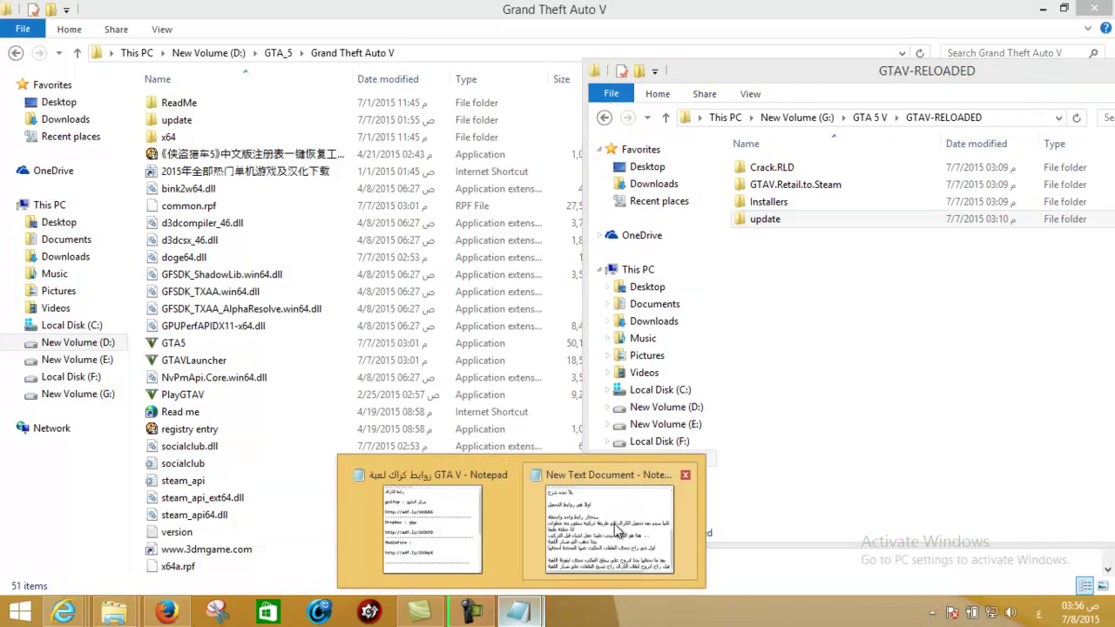
Bring the New Text Document note to the front and start its last line with "سنقوم بنسخ ملف".
left_click(584, 547)
left_click(662, 495)
type("سنقوم بنسخ ملف")
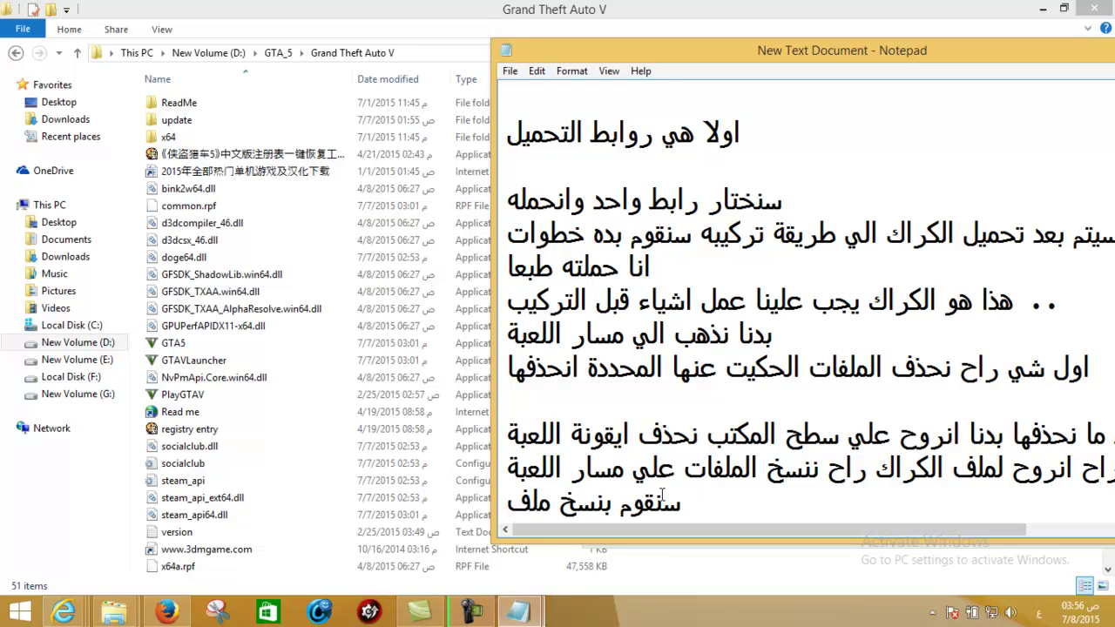
Rearrange the GTAV-RELOADED folder window and the note side by side so the update folder and the unfinished line are both visible.
left_click_drag(693, 50, 536, 241)
left_click_drag(717, 77, 591, 34)
left_click_drag(424, 246, 531, 224)
left_click(633, 178)
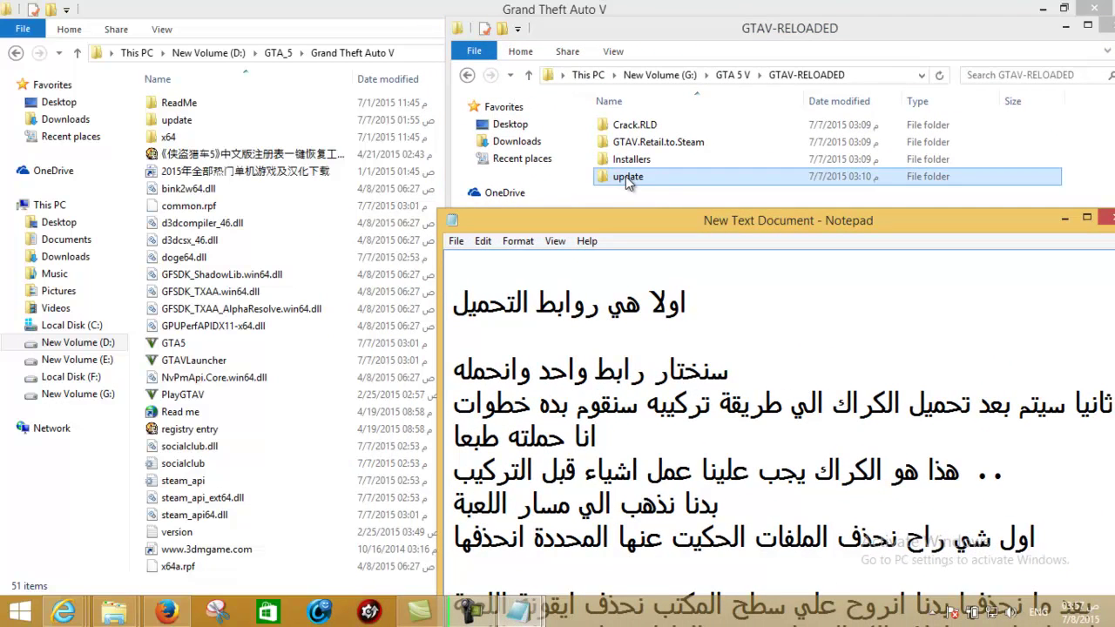
left_click_drag(650, 220, 780, 204)
left_click_drag(784, 28, 437, 24)
left_click(867, 193)
left_click_drag(867, 196, 864, 54)
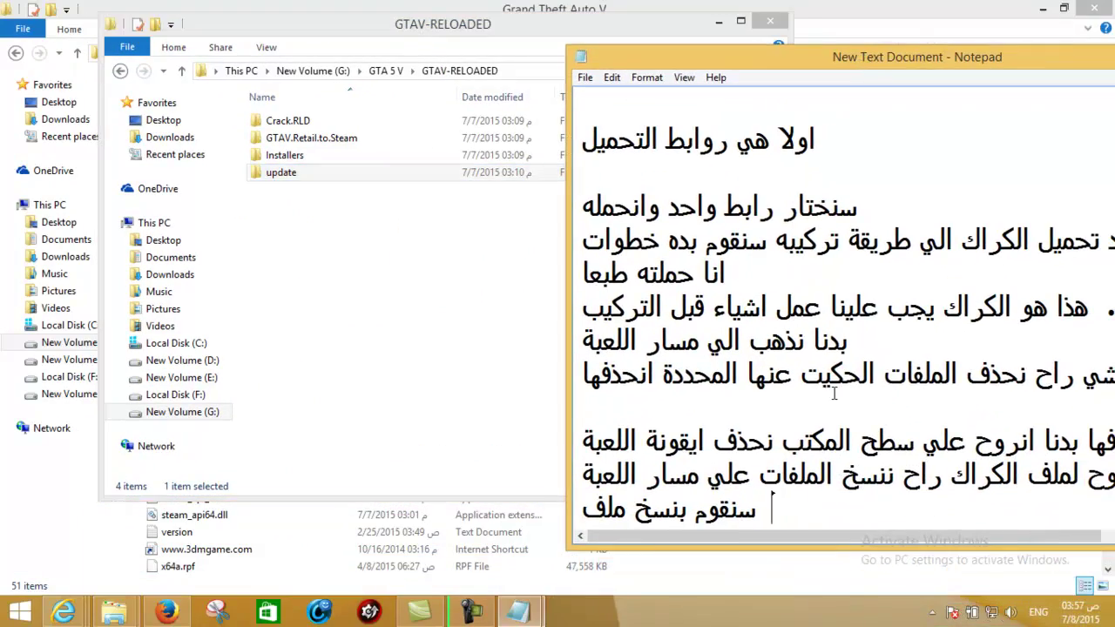
Complete the note's last line with "update الي اللعبة", switching between English and Arabic input.
type("updat")
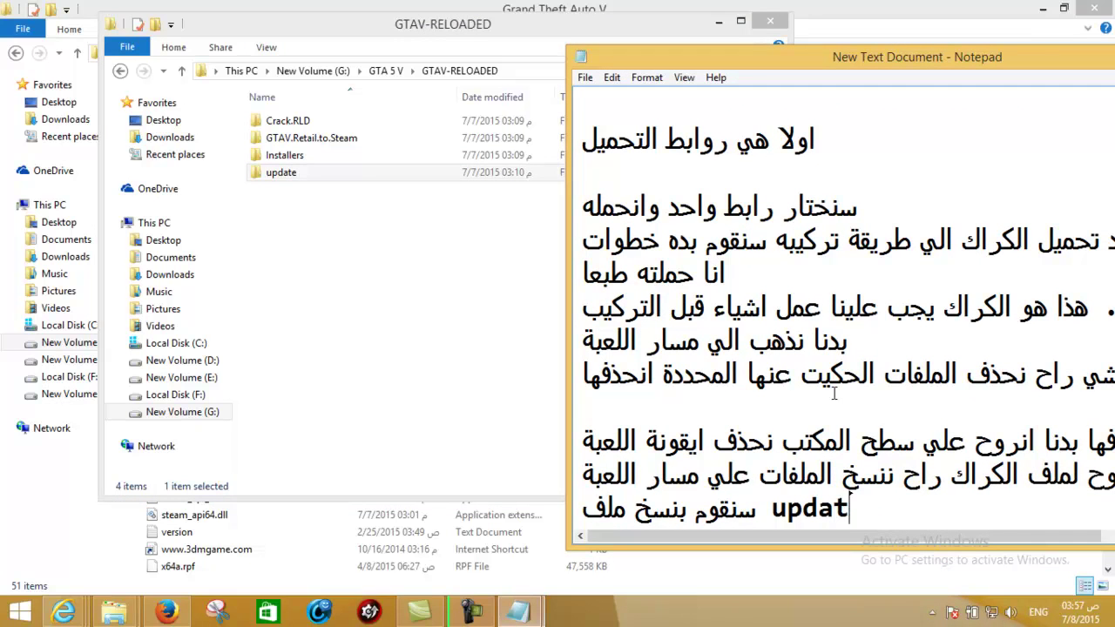
type("e hgd")
key("BackSpace")
key("BackSpace")
key("BackSpace")
key("alt+h")
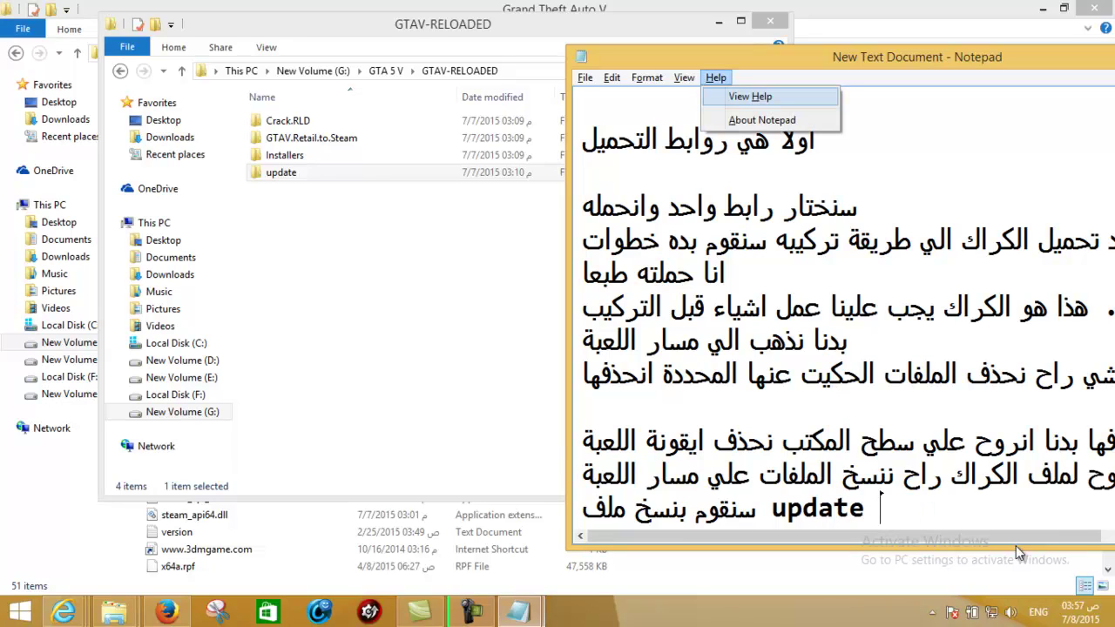
left_click(911, 527)
type("الي اللعبة")
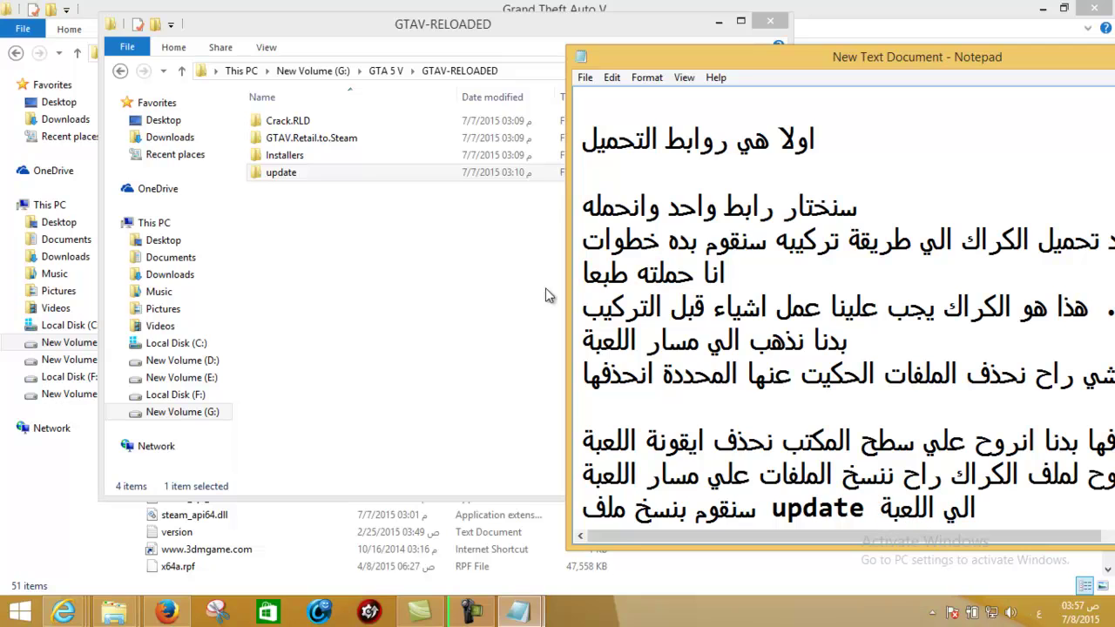
Copy the update folder from GTAV-RELOADED and paste it into the Grand Theft Auto V folder.
left_click(337, 173)
left_click_drag(349, 33, 798, 45)
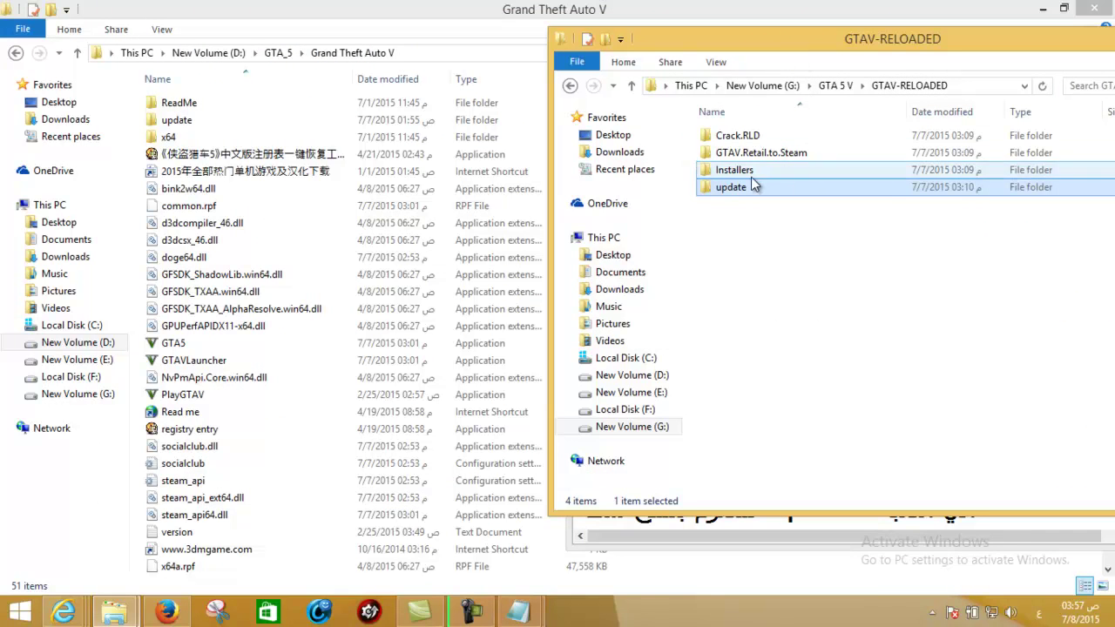
right_click(746, 185)
left_click(792, 484)
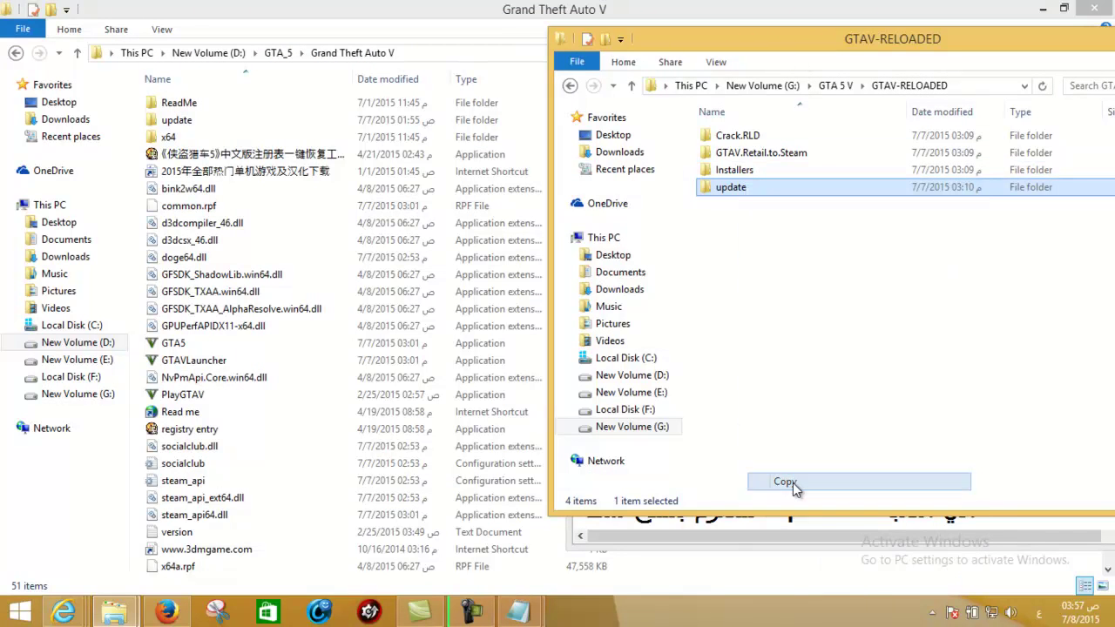
right_click(447, 264)
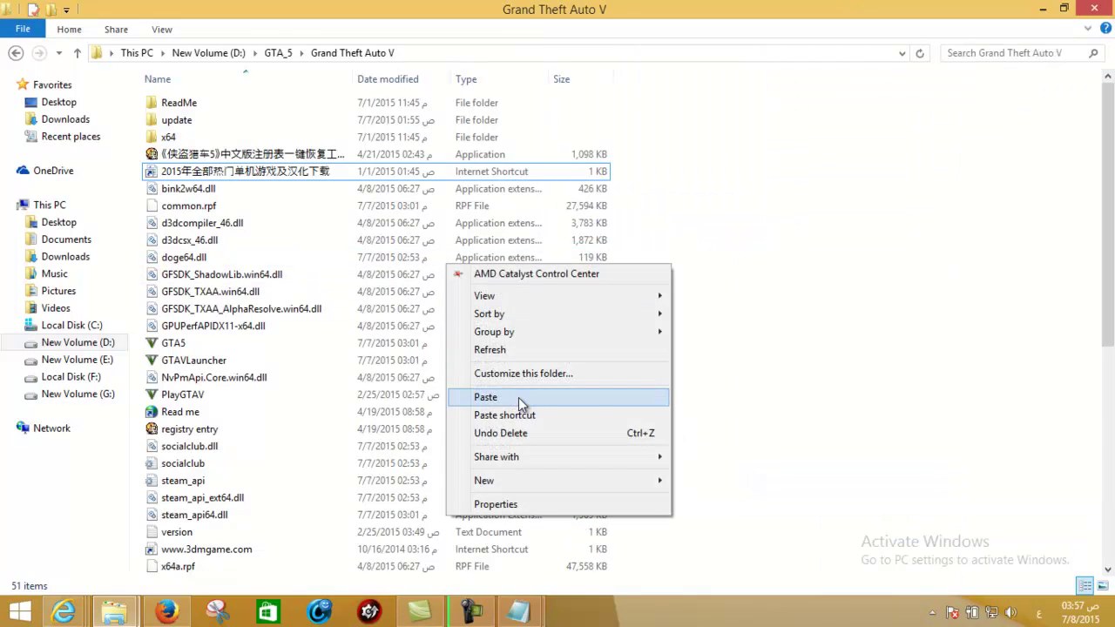
left_click(485, 398)
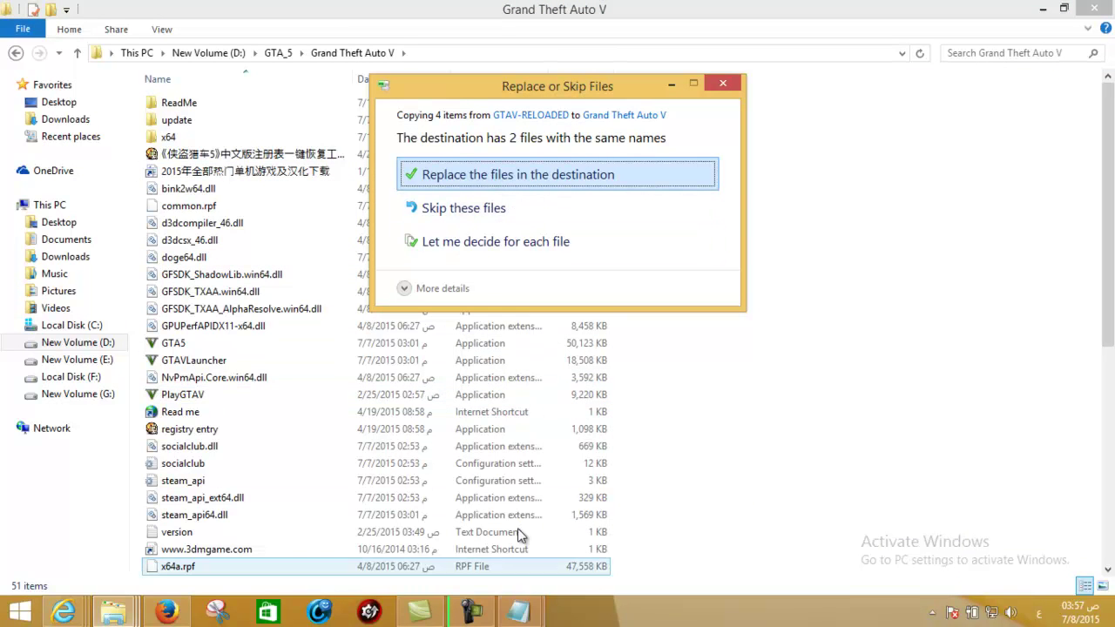
Leave the file conflict pending and add the line "طبعا ان نسخه قبل هيك" to the note.
left_click(519, 613)
left_click(642, 521)
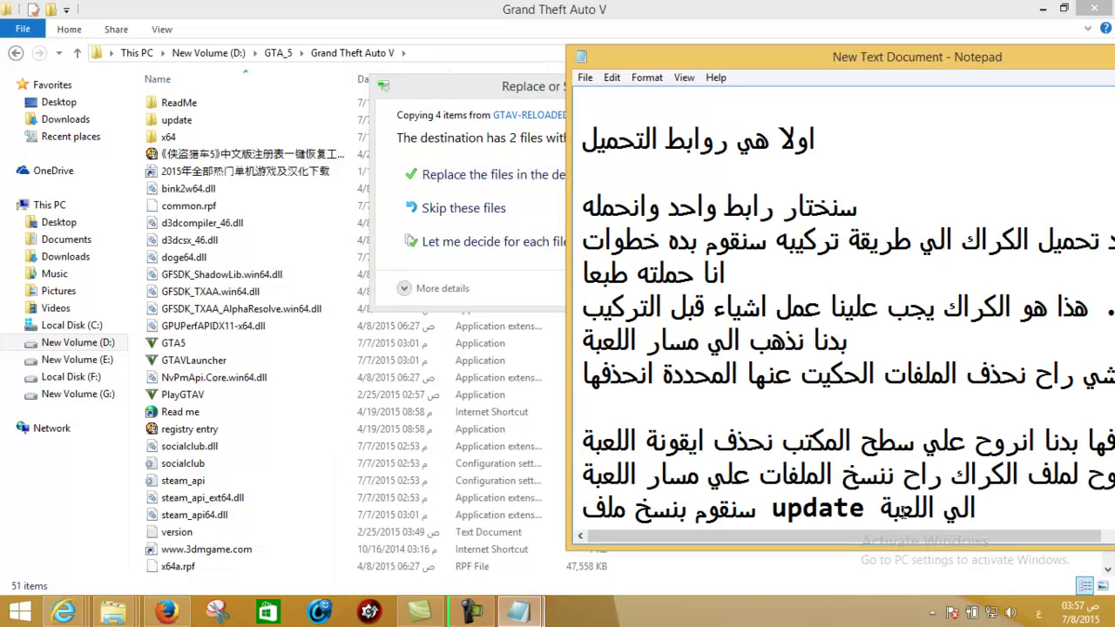
key("Return")
type("طبعا ان نسخ")
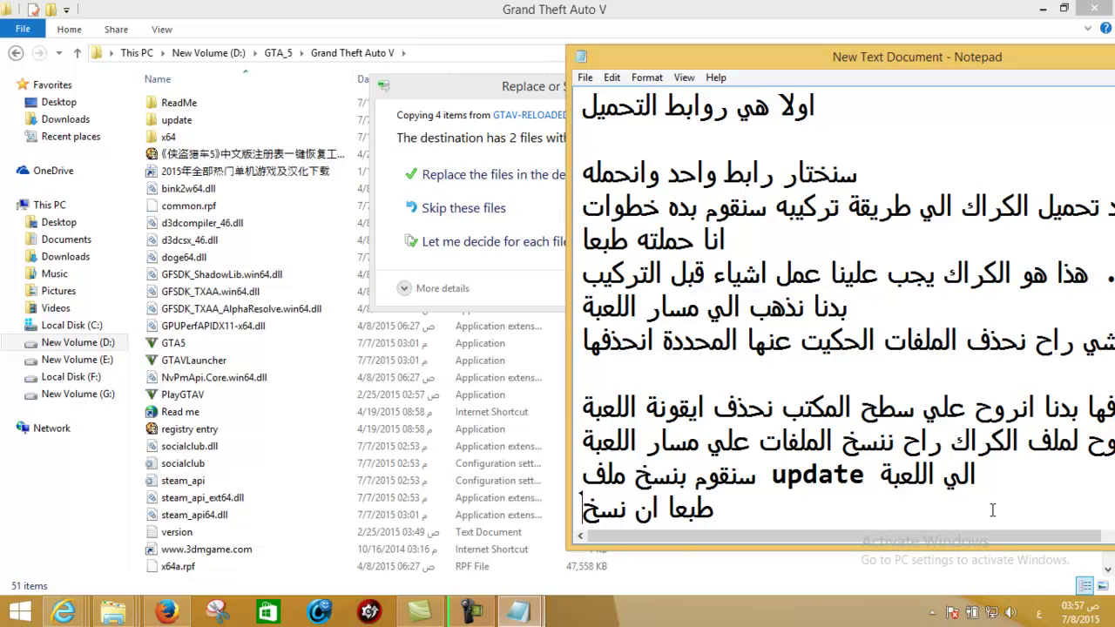
type("ه قبل ")
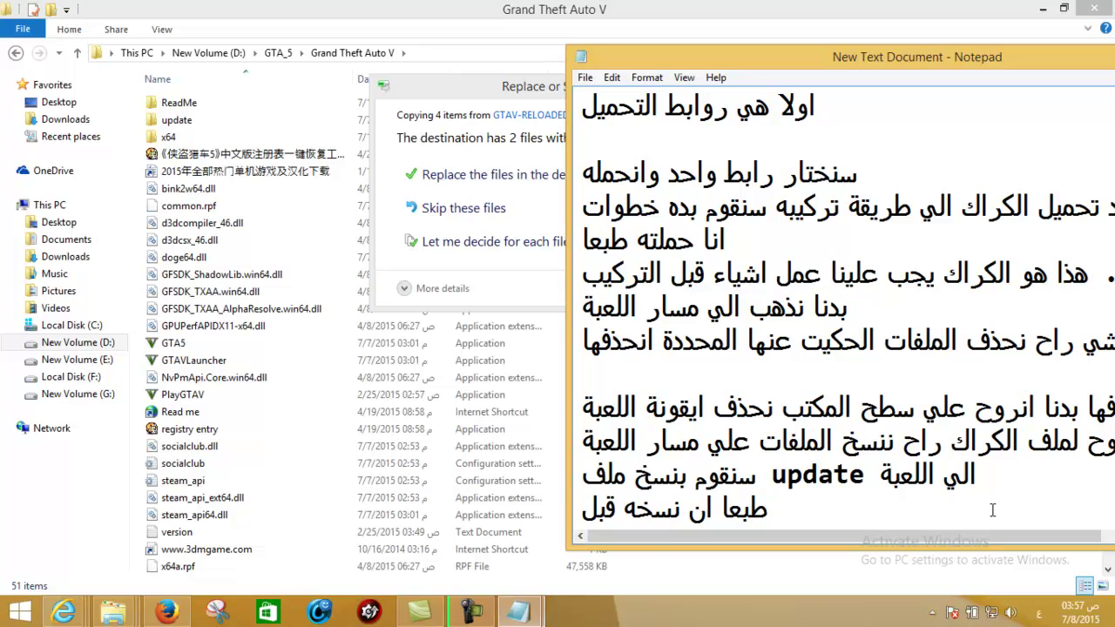
type("هيك")
Resolve the pending copy conflict by replacing the files in the destination.
left_click(527, 116)
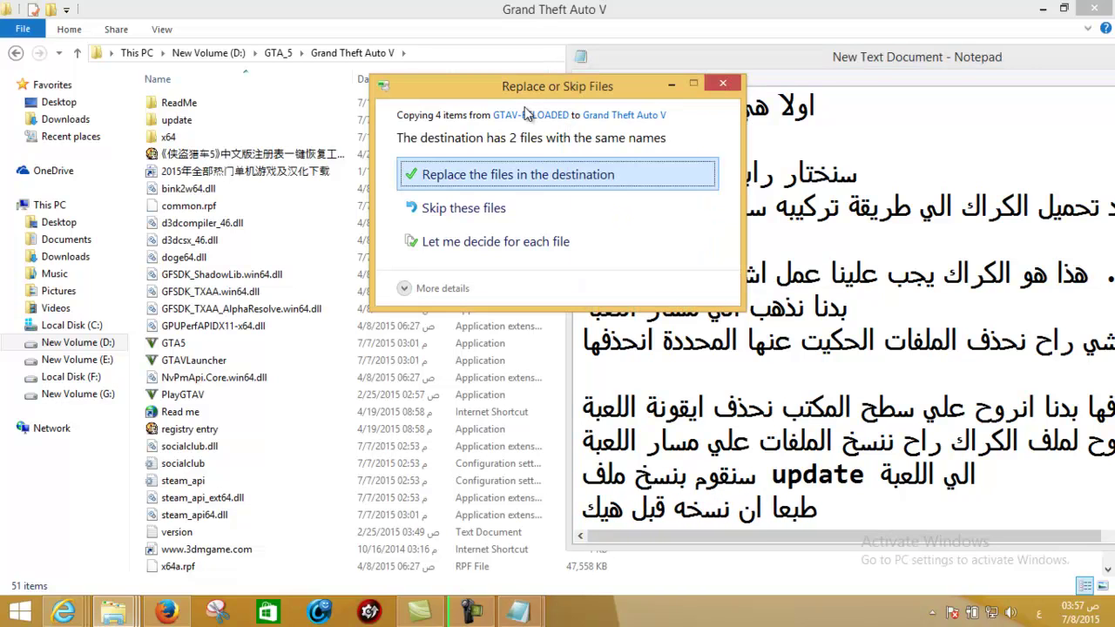
left_click(506, 174)
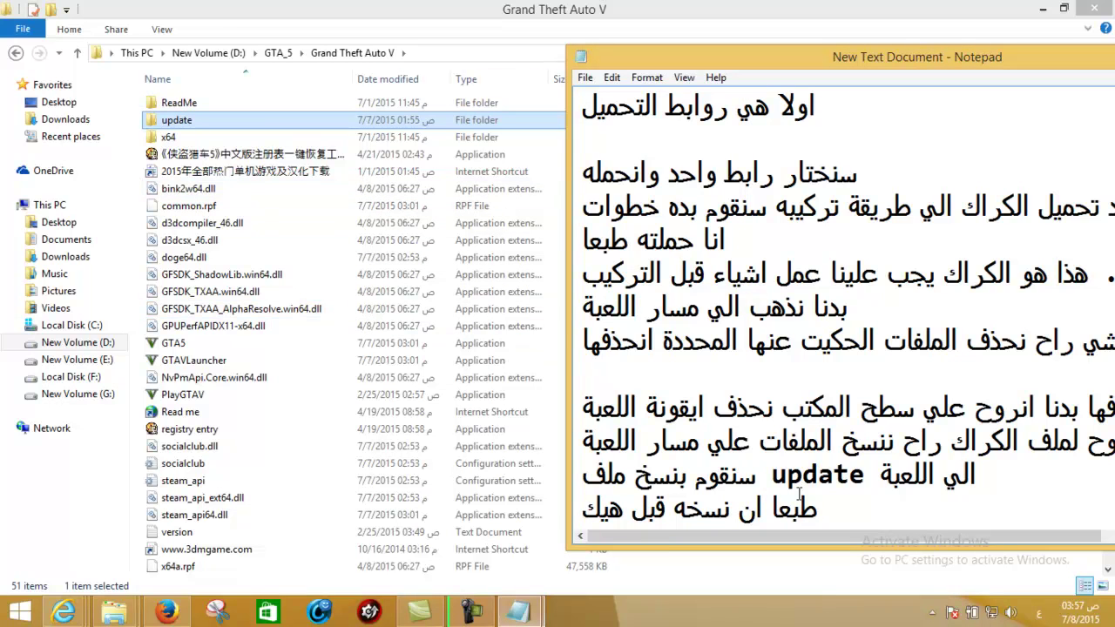
Leave a blank line below the last line of the note.
key("Return")
key("Return")
type("بع")
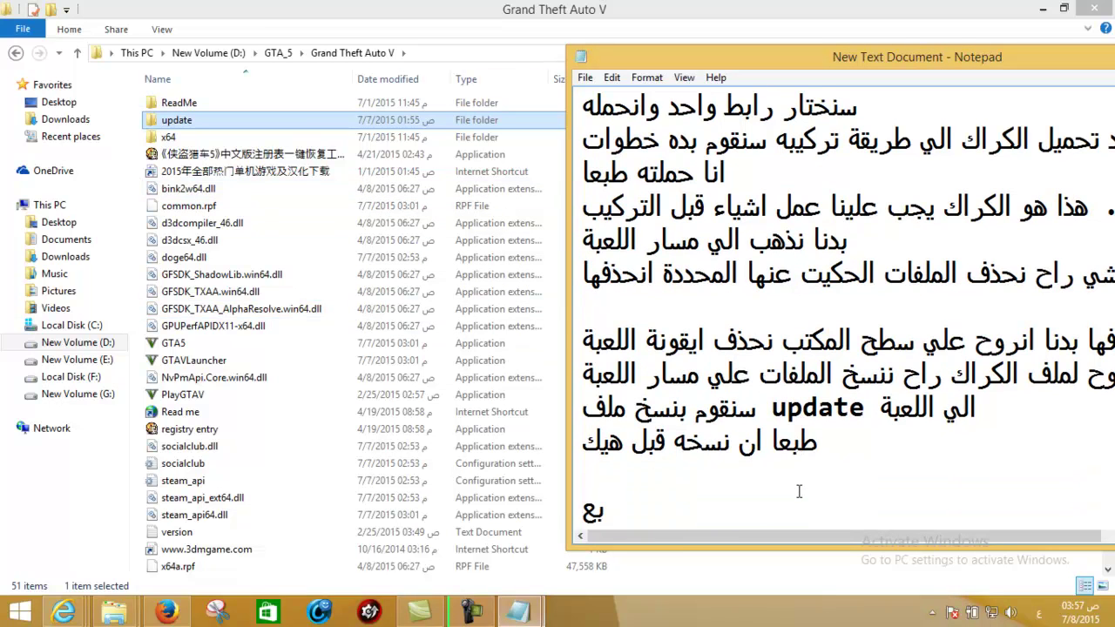
type("دها را")
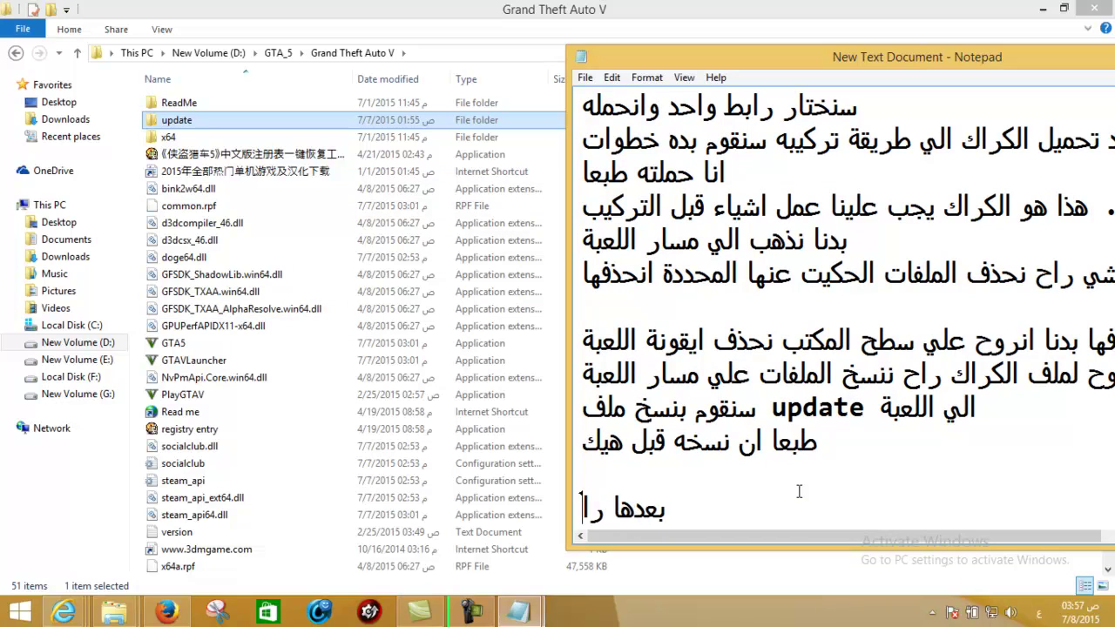
type("ح ننسخ")
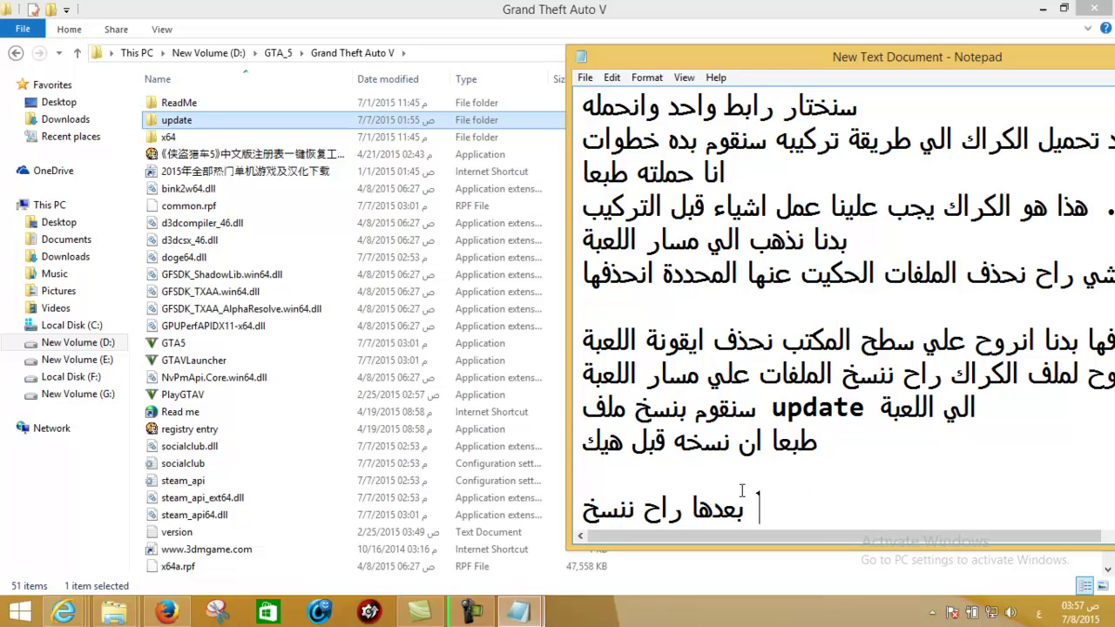
key("BackSpace")
key("BackSpace")
key("BackSpace")
key("BackSpace")
key("BackSpace")
key("BackSpace")
key("BackSpace")
key("BackSpace")
key("BackSpace")
key("BackSpace")
key("BackSpace")
key("BackSpace")
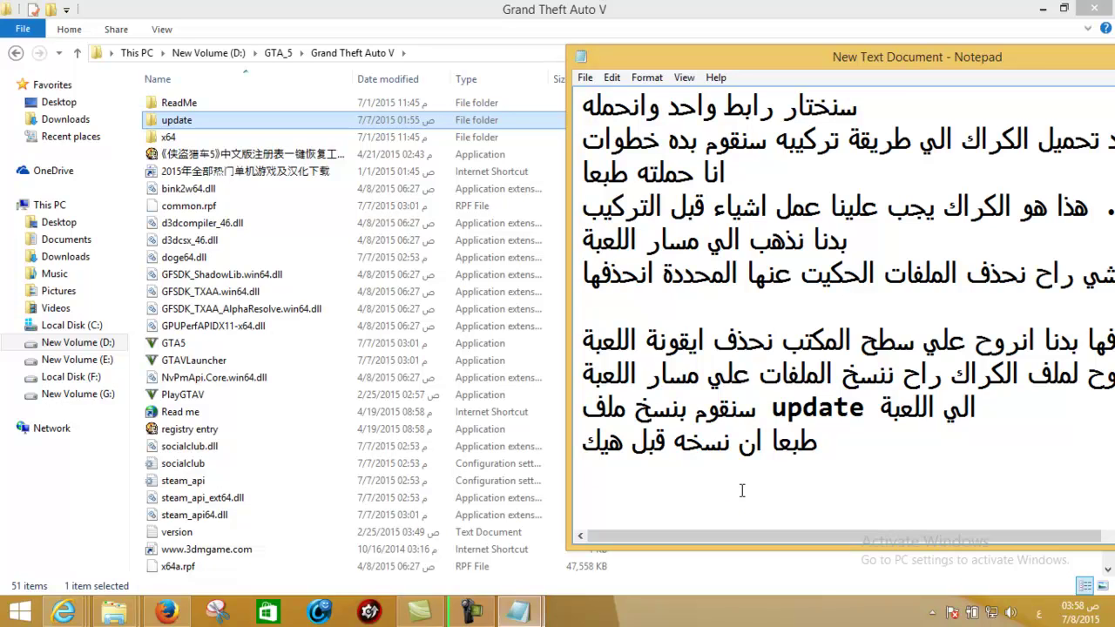
Write "راح انزل برنامج" below the blank line and move the note window clear of the screen edge.
type("ح انزل ب")
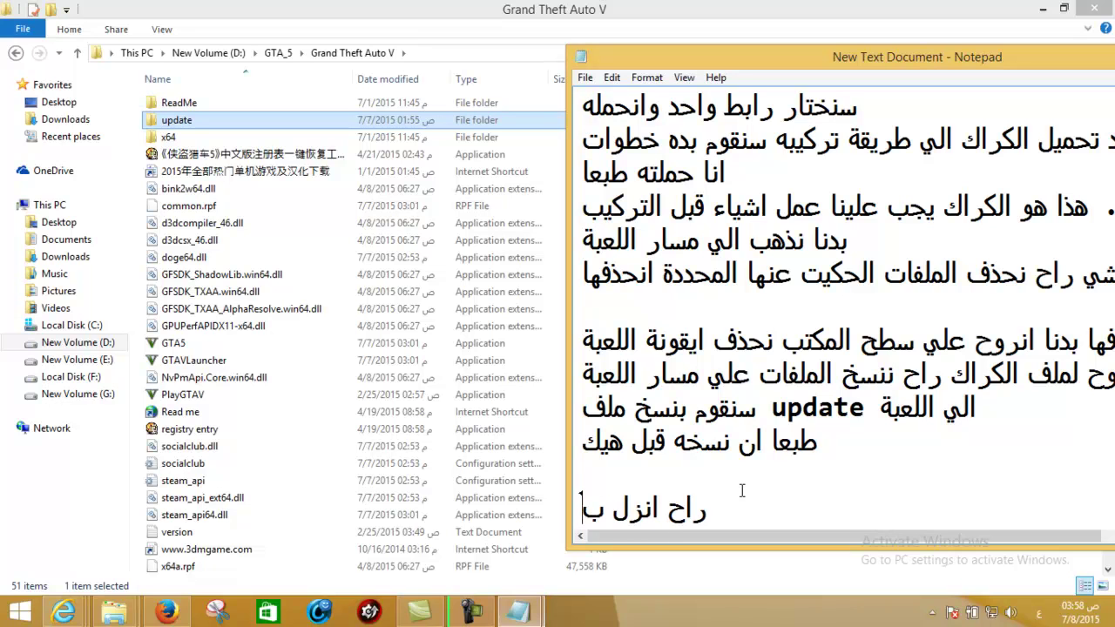
type("رنامج")
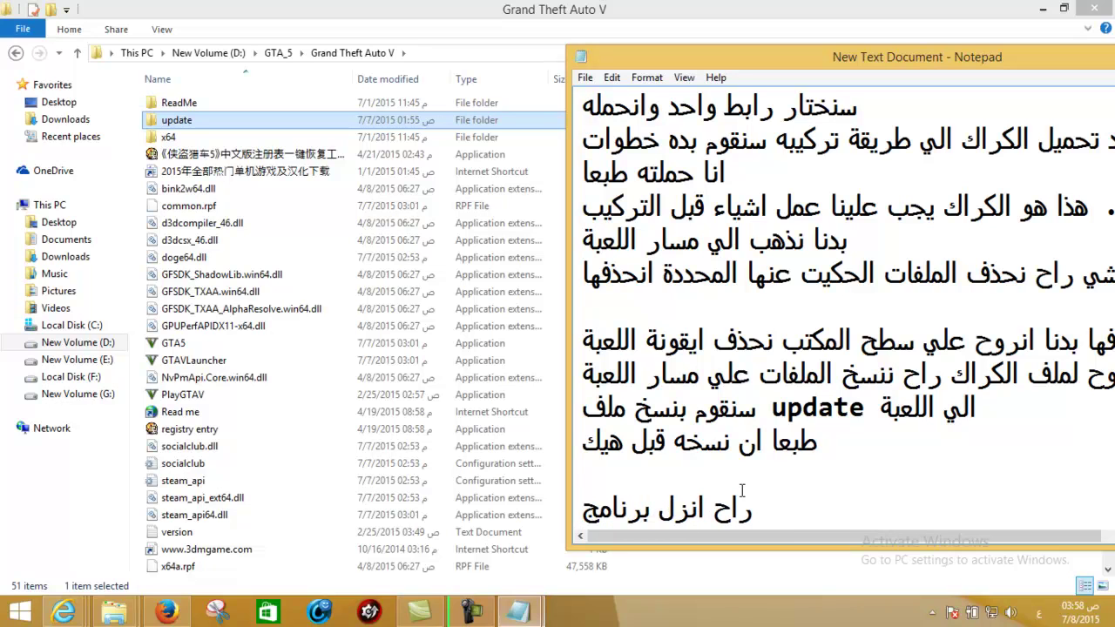
left_click_drag(701, 62, 613, 124)
Copy the Installers folder's name from GTAV-RELOADED, extend the note's line with "من ملف Installers", and begin a new line.
mouse_move(113, 612)
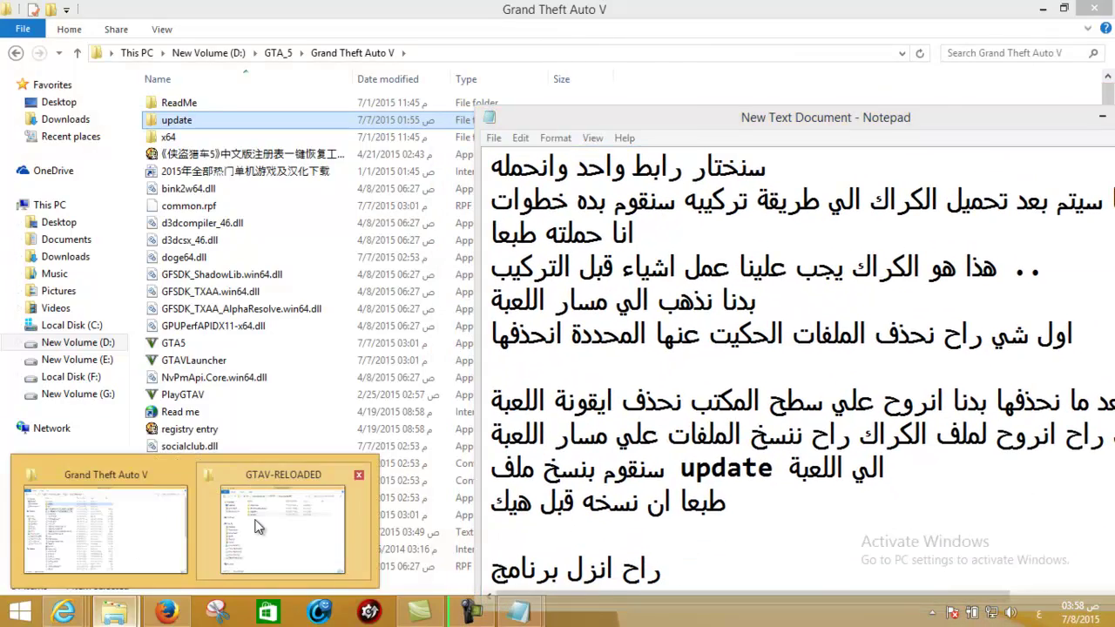
left_click(283, 521)
left_click_drag(729, 40, 875, 14)
left_click(890, 146)
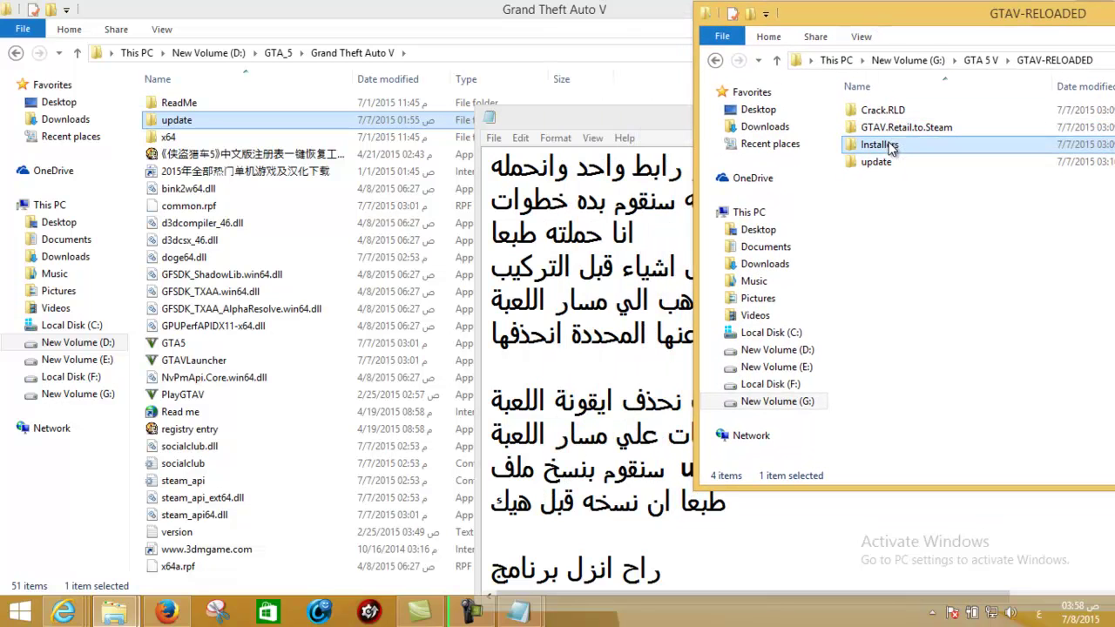
left_click(887, 147)
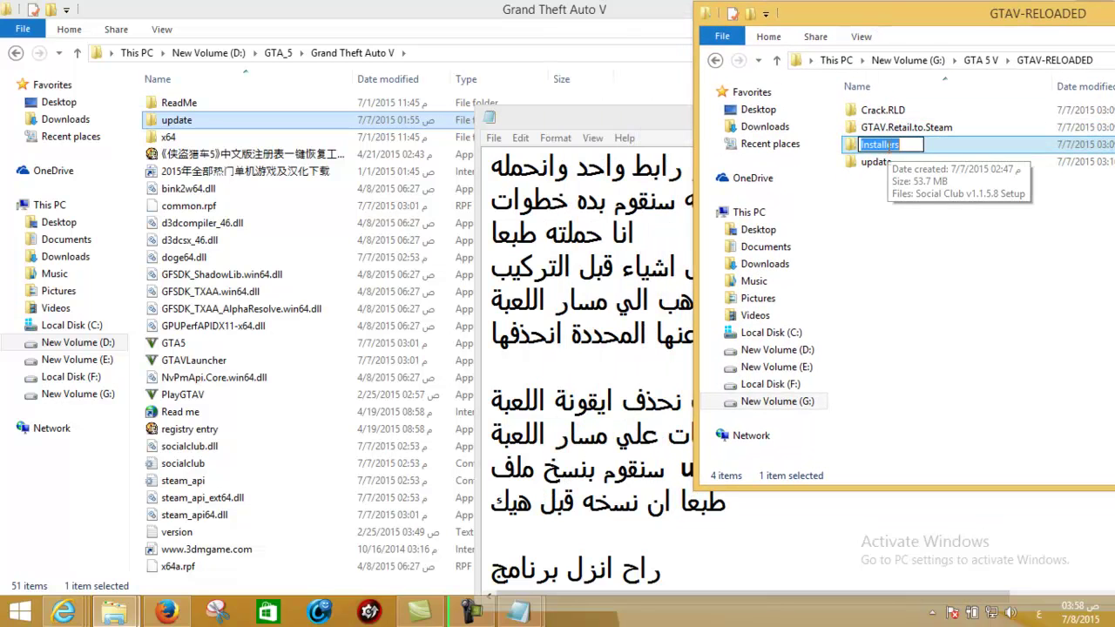
left_click(518, 609)
mouse_move(518, 601)
type("ملف Installers")
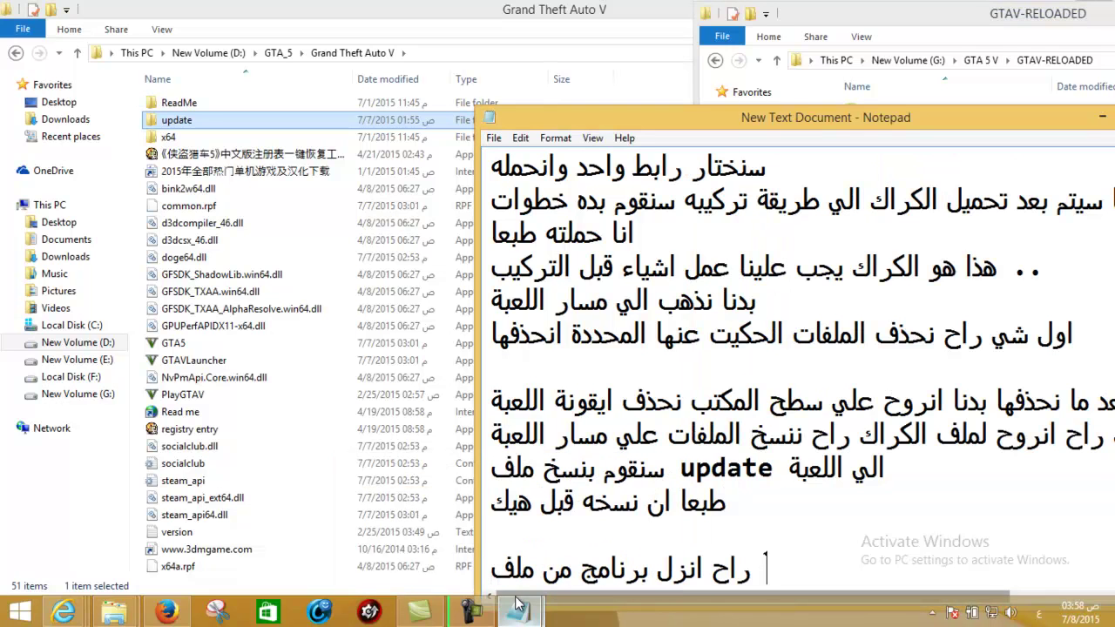
key("ctrl+v")
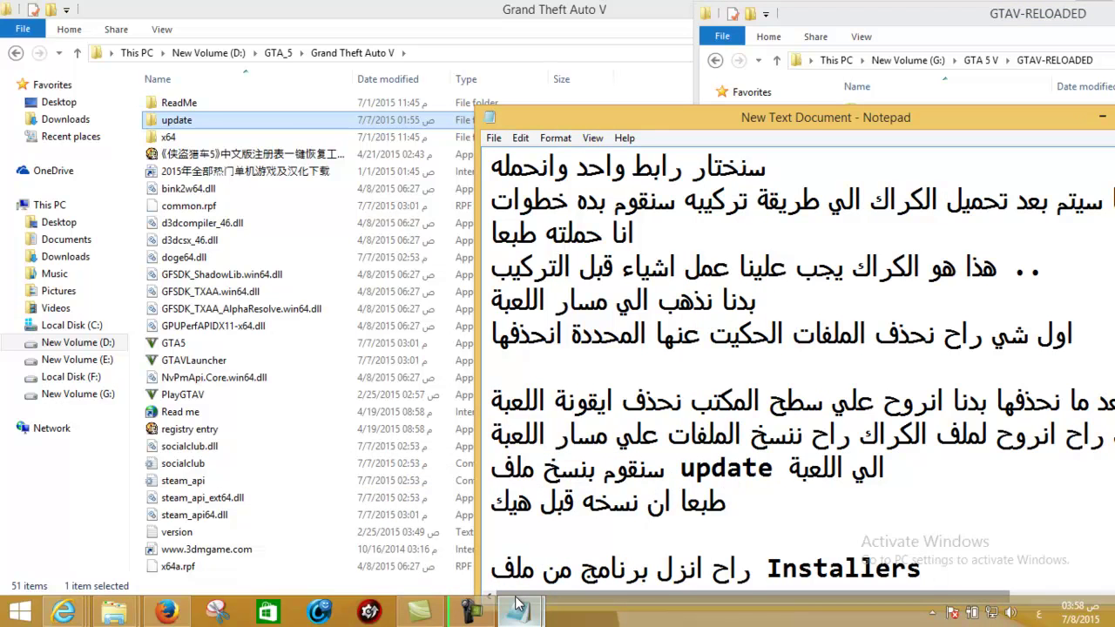
key("Return")
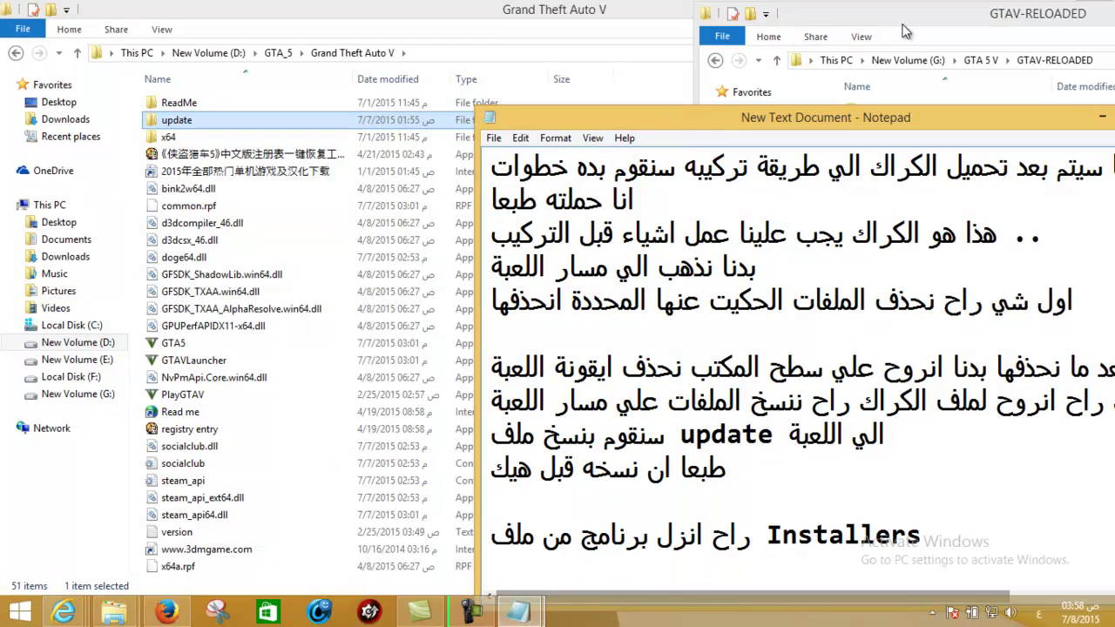
Open the Installers folder, copy the name "Social Club v1.1.5.8 Setup", and paste it into the note's new line.
left_click(901, 34)
double_click(945, 142)
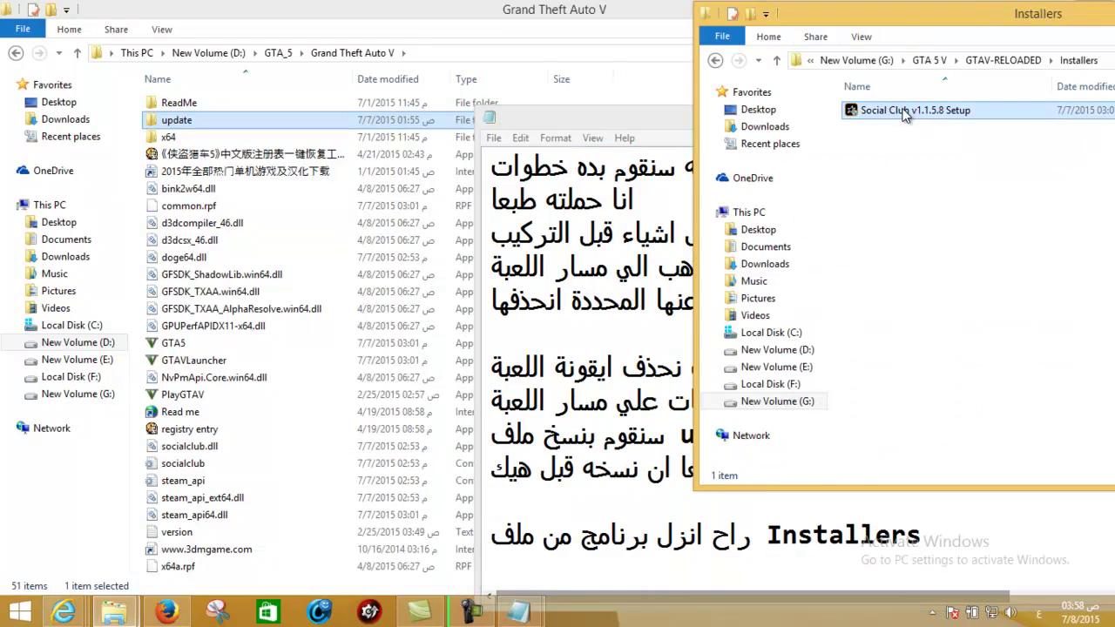
left_click(906, 113)
left_click(904, 110)
key("ctrl+c")
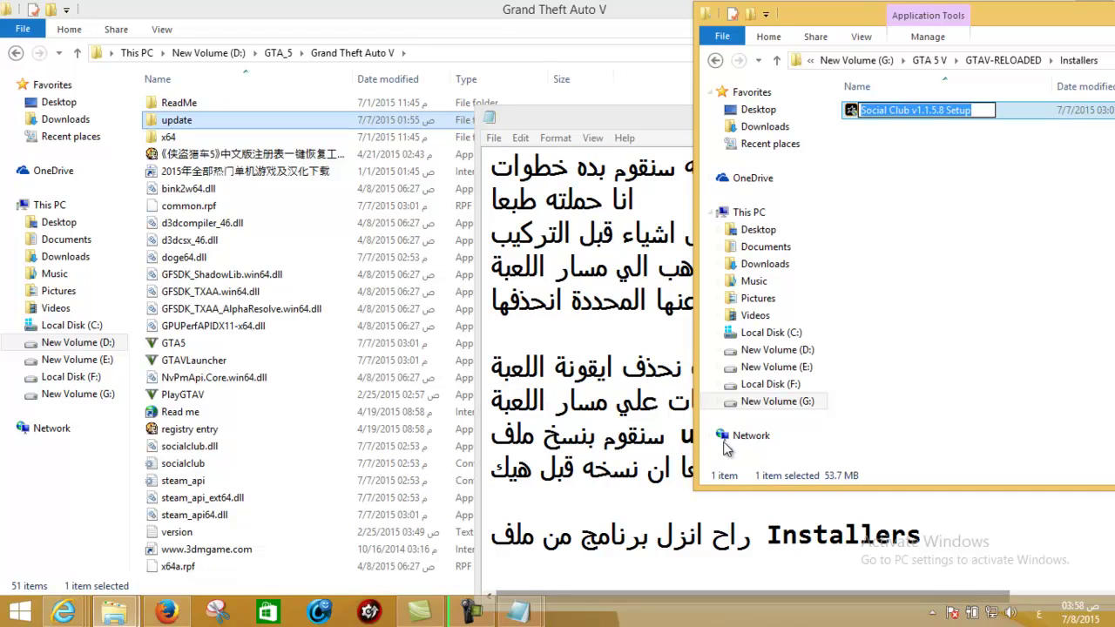
left_click(937, 551)
key("ctrl+v")
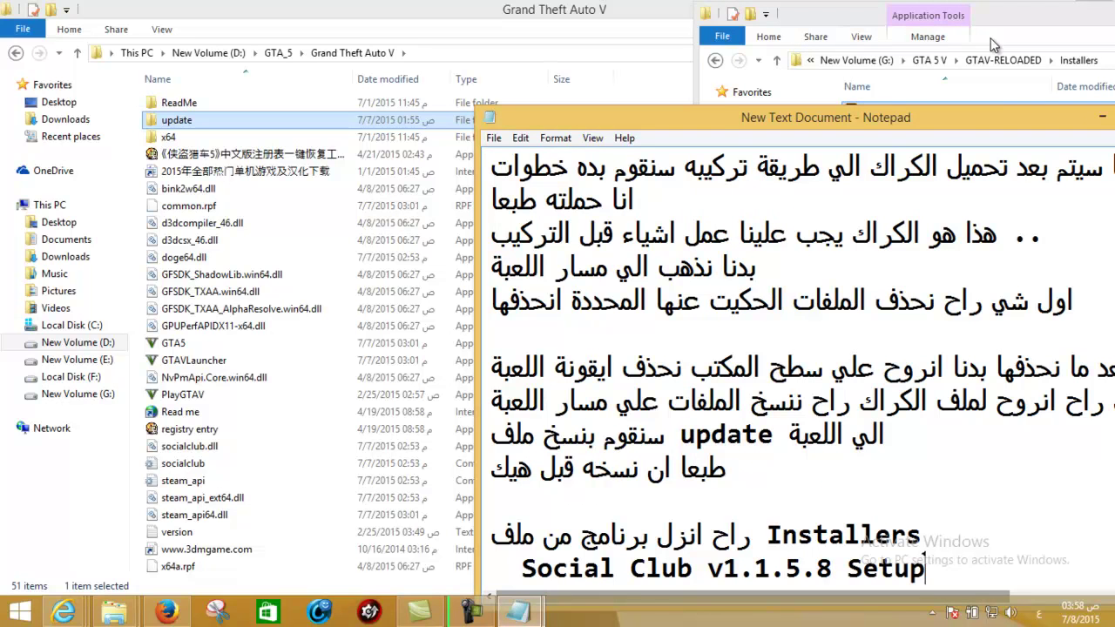
Add the line "انا نازل عندي من الاول" below the installer name in the note, followed by a blank line.
left_click(948, 111)
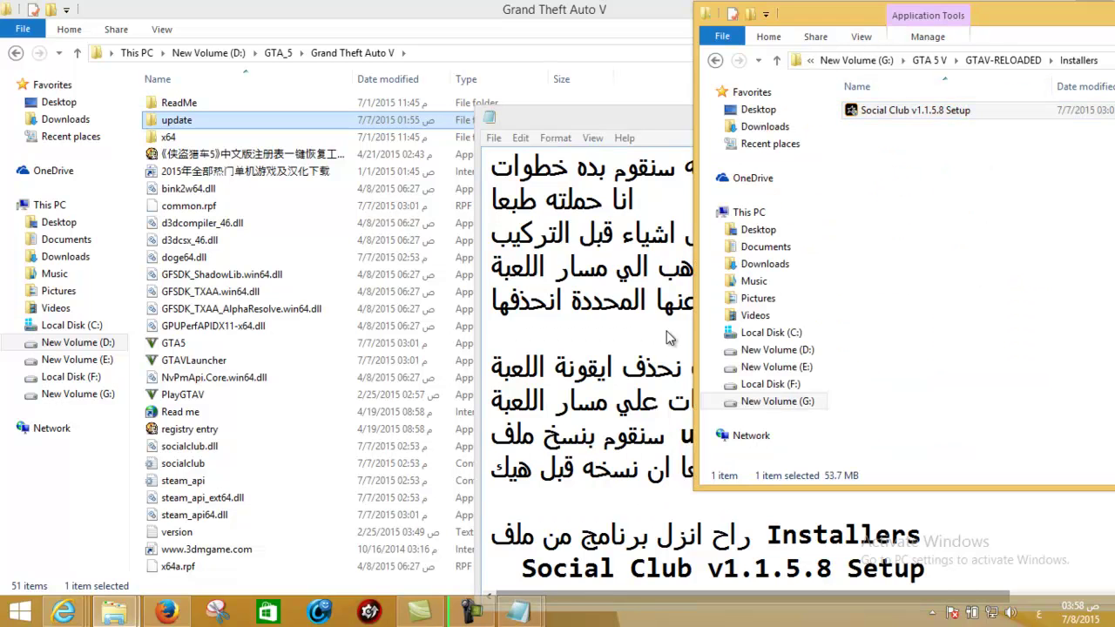
left_click(705, 357)
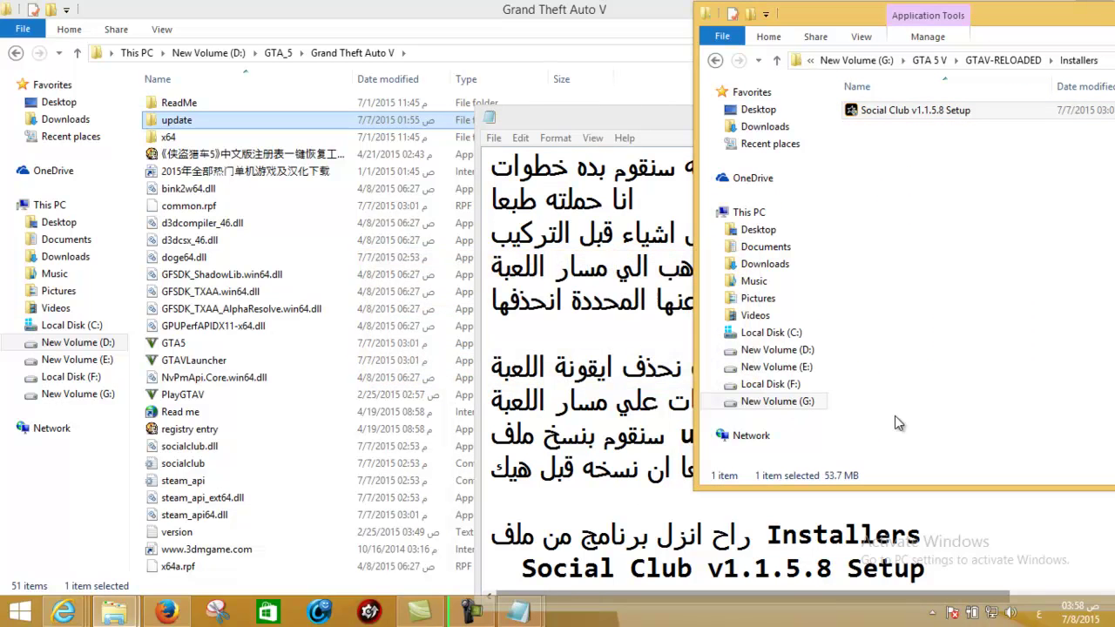
left_click(942, 570)
key("Return")
type("انا نازل")
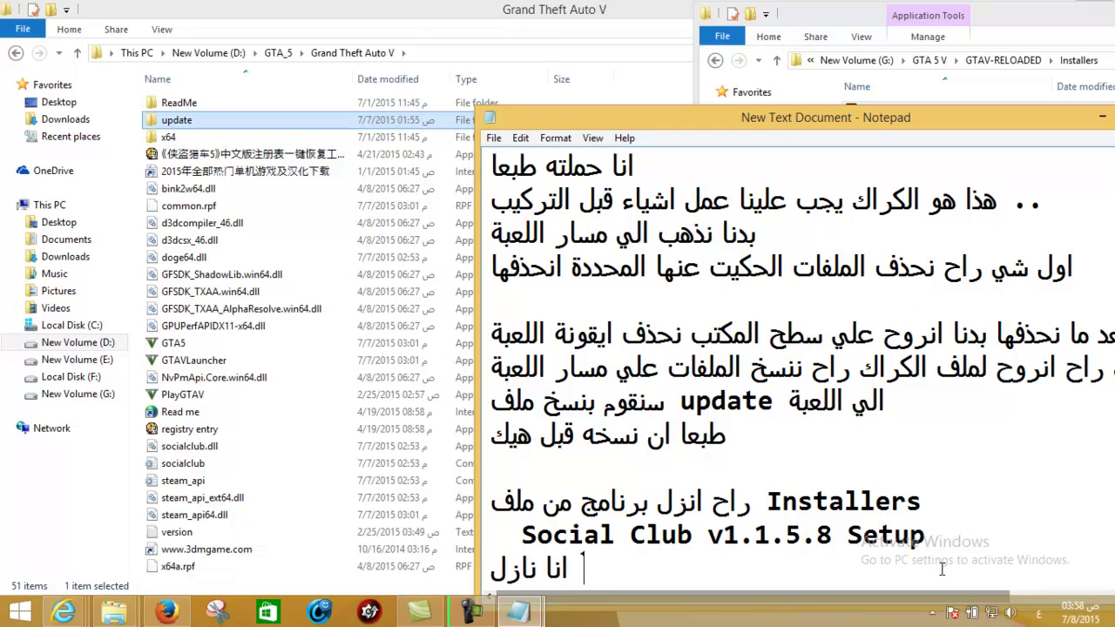
type(" عندي من الاول")
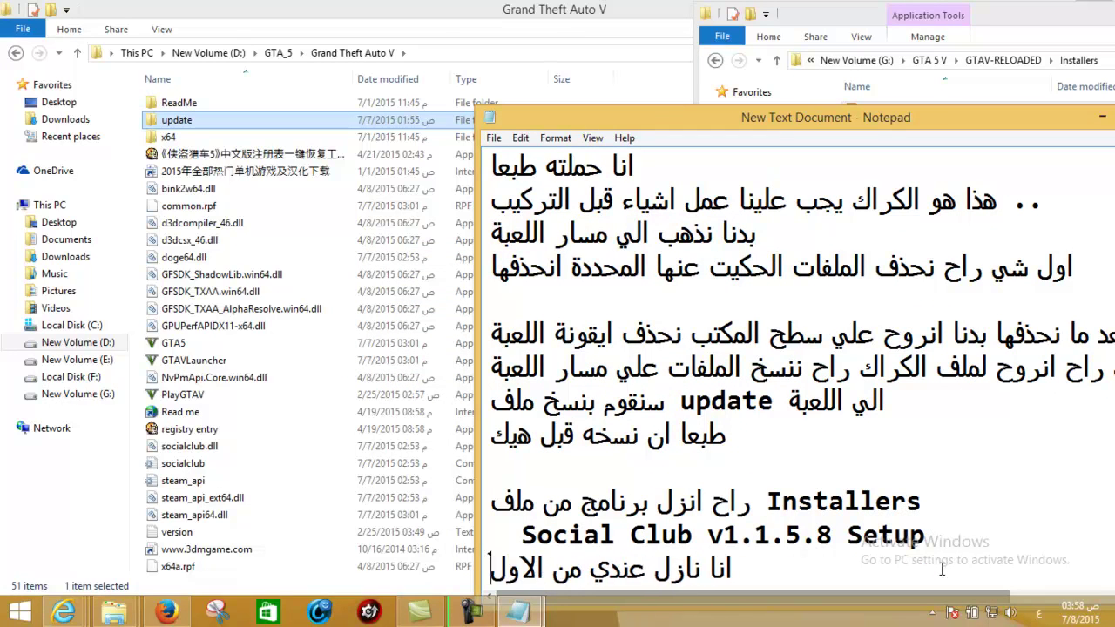
key("Return")
key("Return")
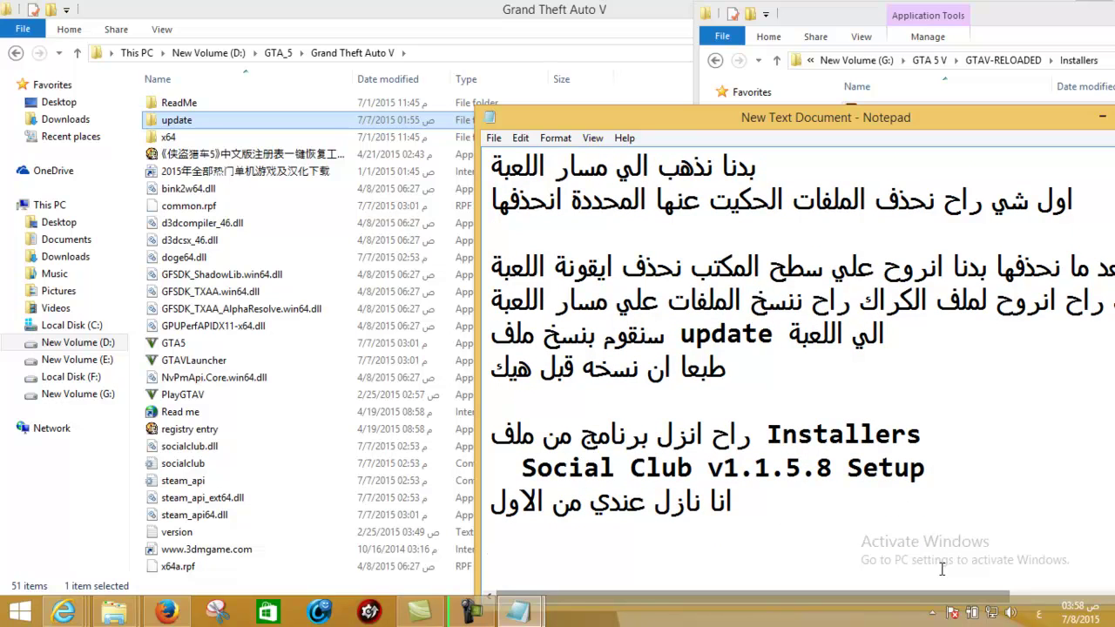
Return to the GTAV-RELOADED folder and copy the name of its GTAV.Retail.to.Steam folder.
left_click(994, 98)
left_click(954, 120)
left_click(715, 60)
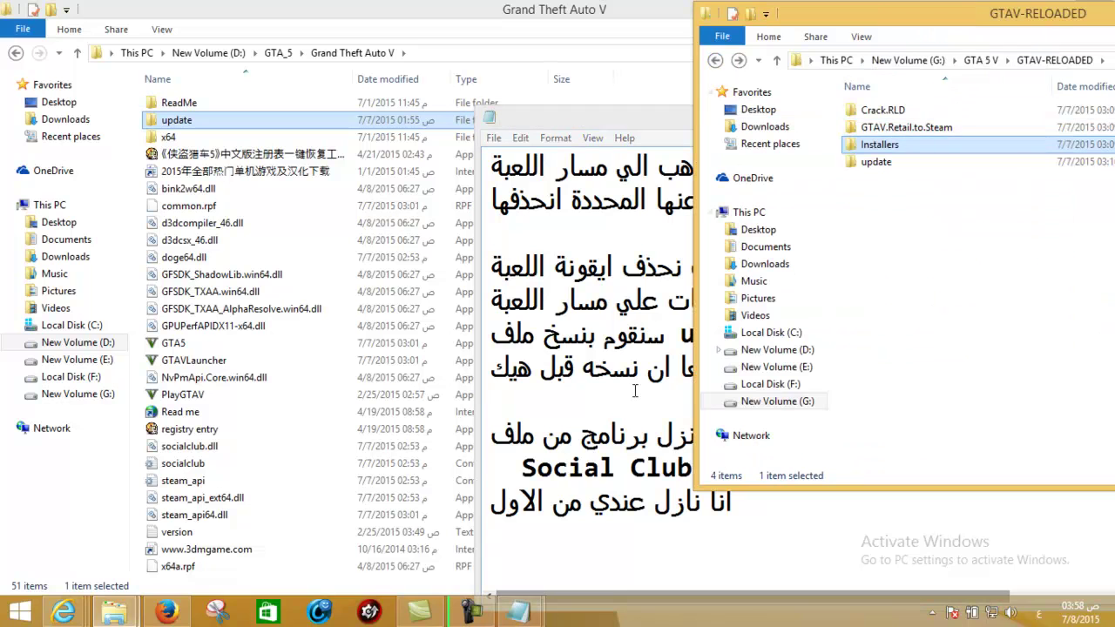
left_click(889, 129)
key("XF86AudioRaiseVolume")
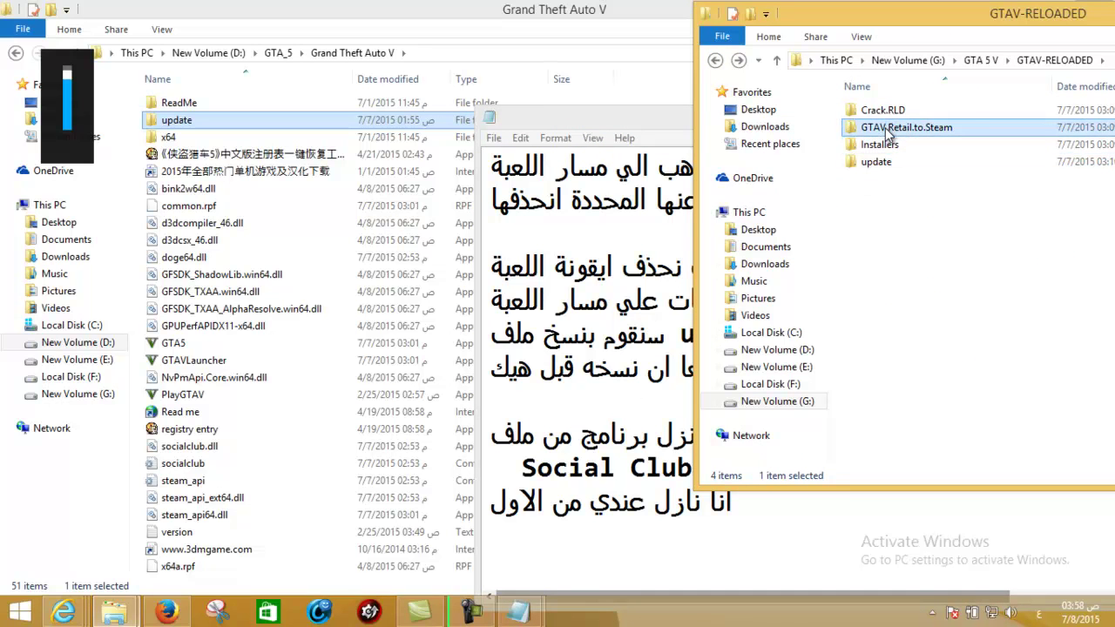
left_click(888, 129)
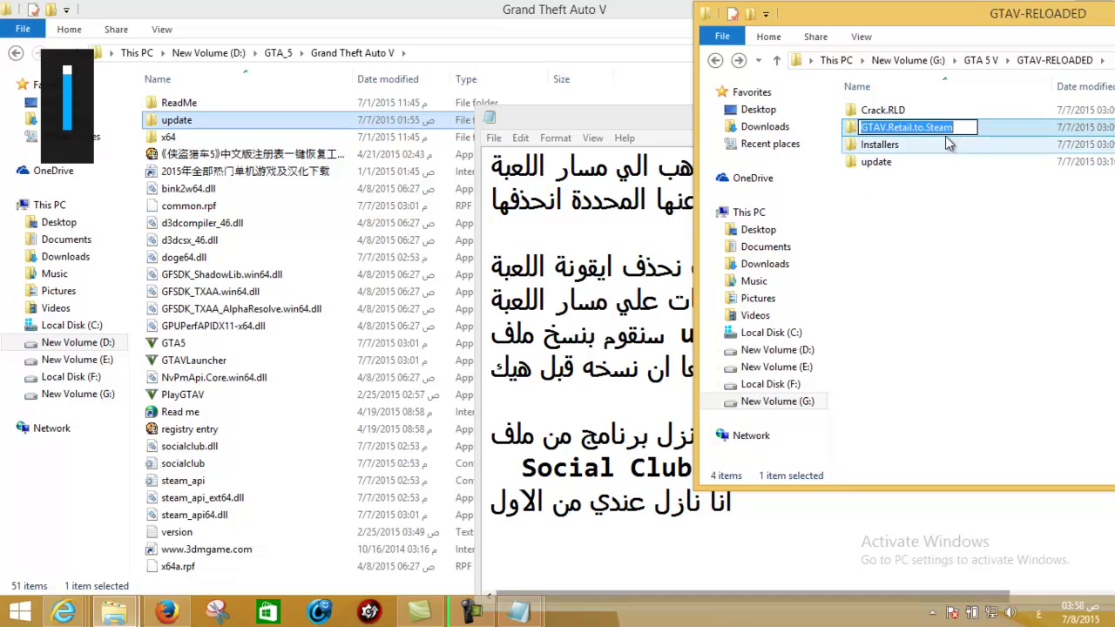
Move the note window aside and add "بعد هيك راح ننسخ الملفات الي داخل ملف" with the copied folder name, followed by the line "الي اللعبة".
left_click(540, 571)
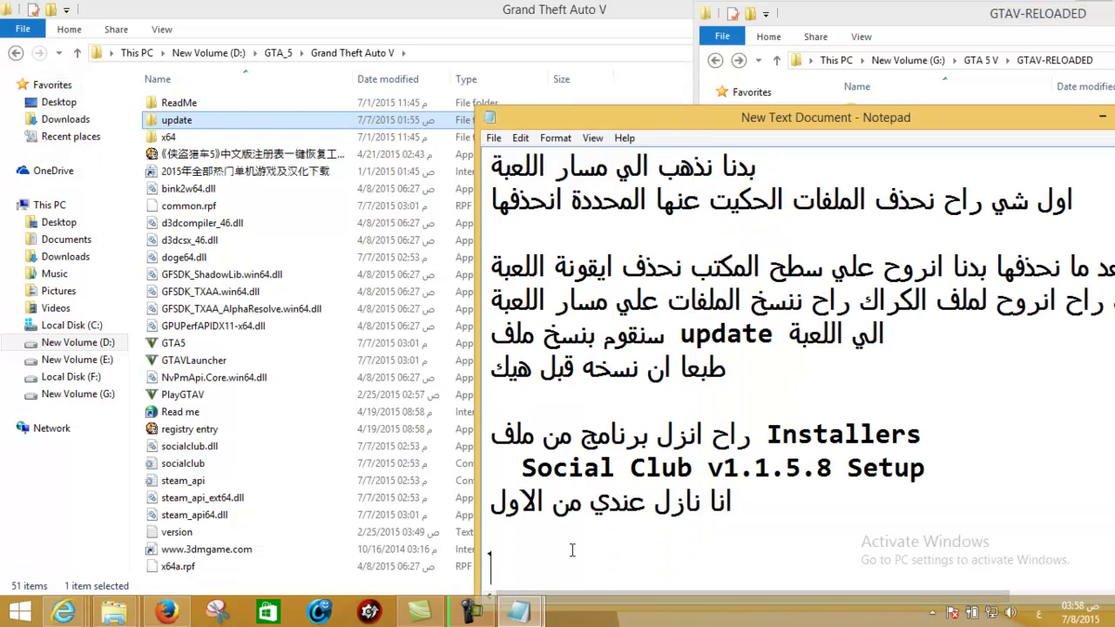
left_click_drag(807, 121, 390, 79)
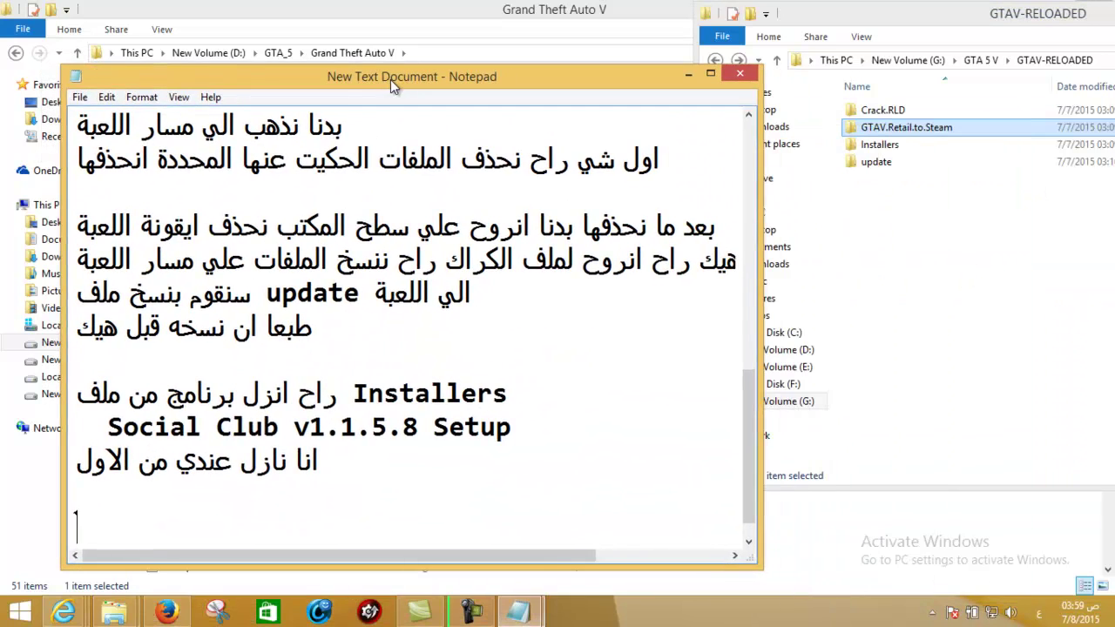
type("بعد هيك را")
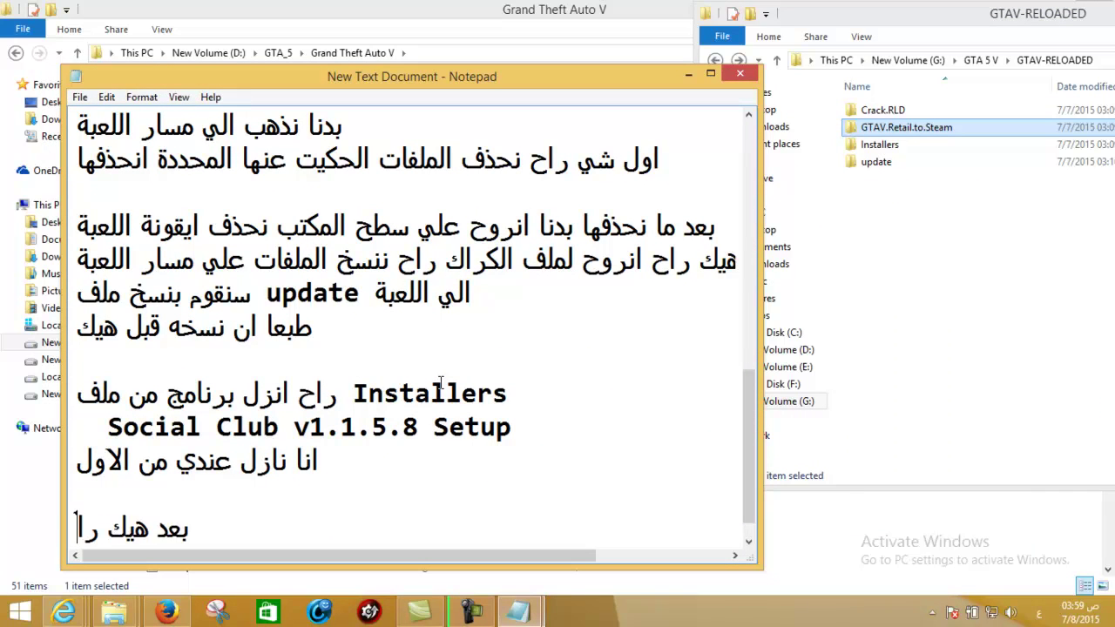
type("ح ننسخ الملف")
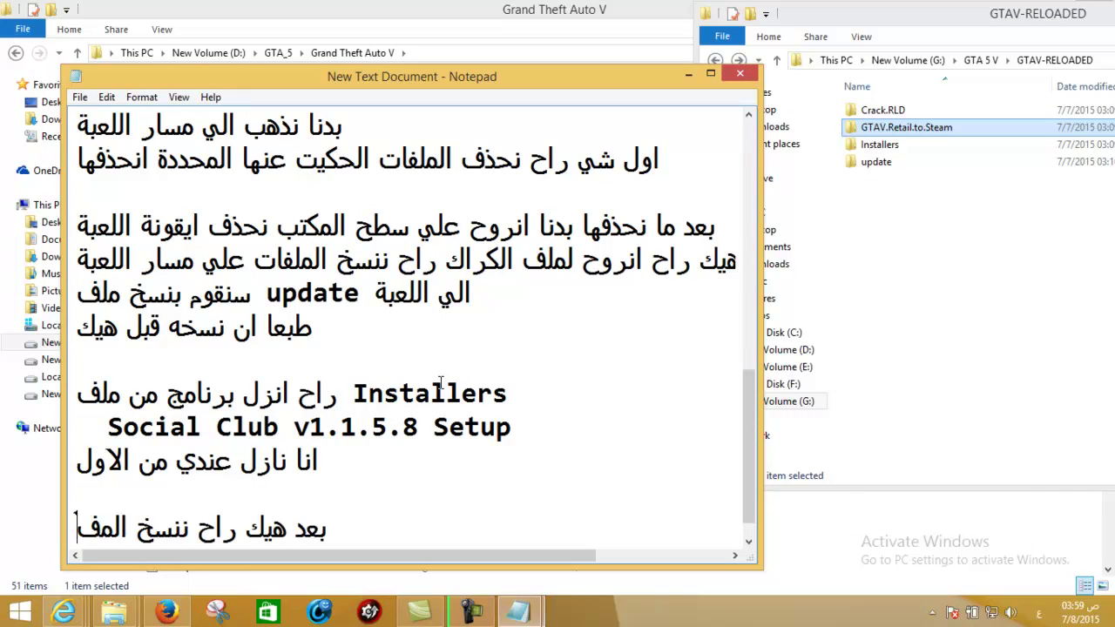
type("ات ")
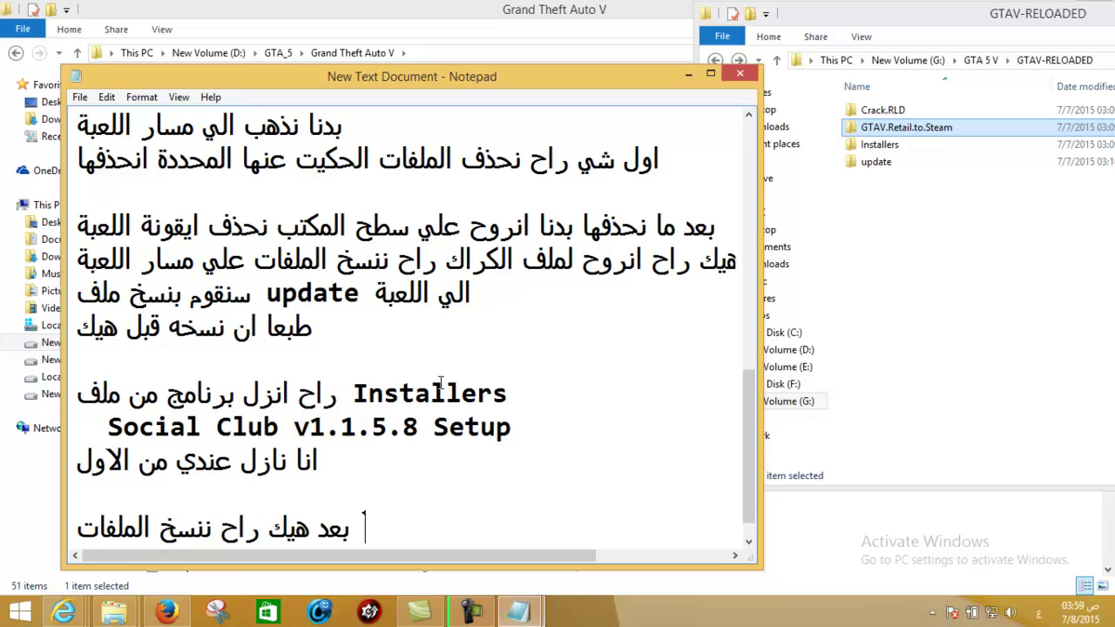
type("الي دا")
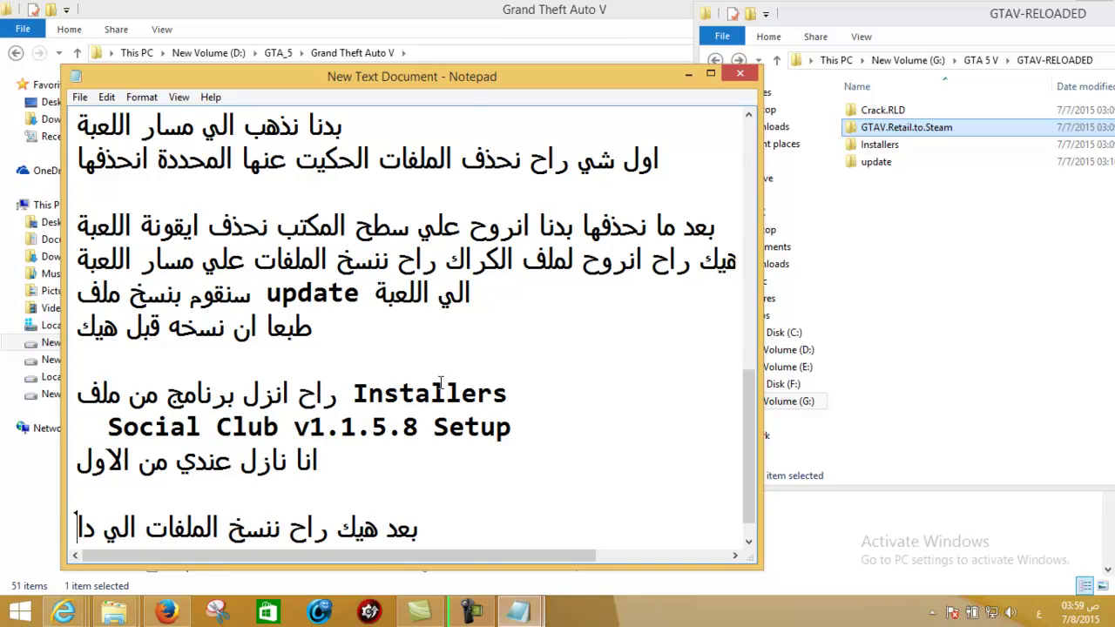
type("خل ملف")
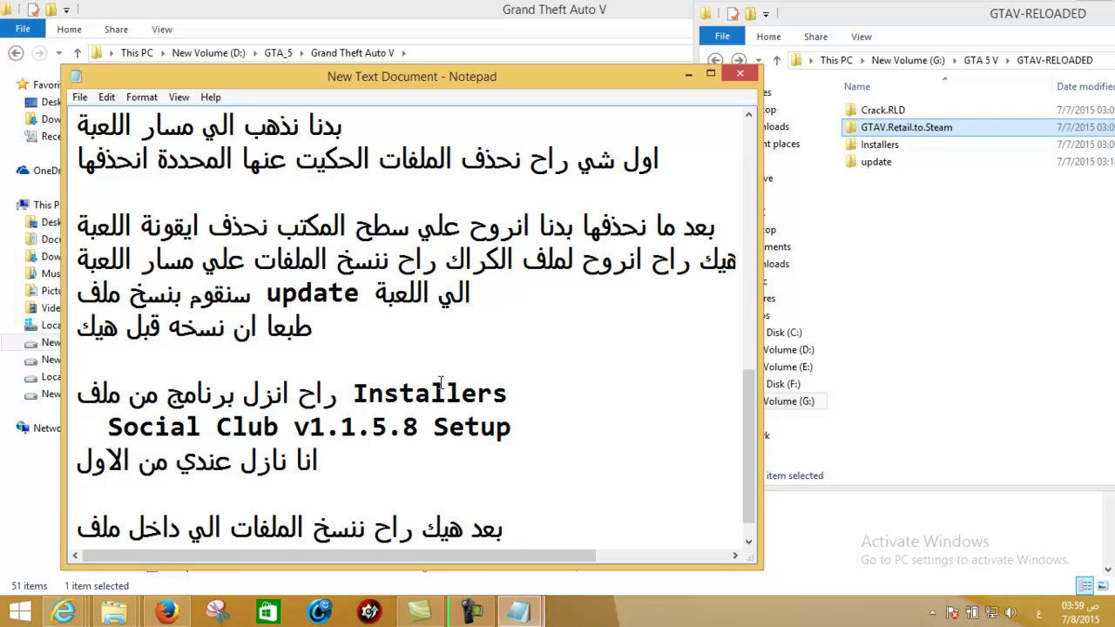
key("ctrl+v")
key("Return")
type("الي اللعبة")
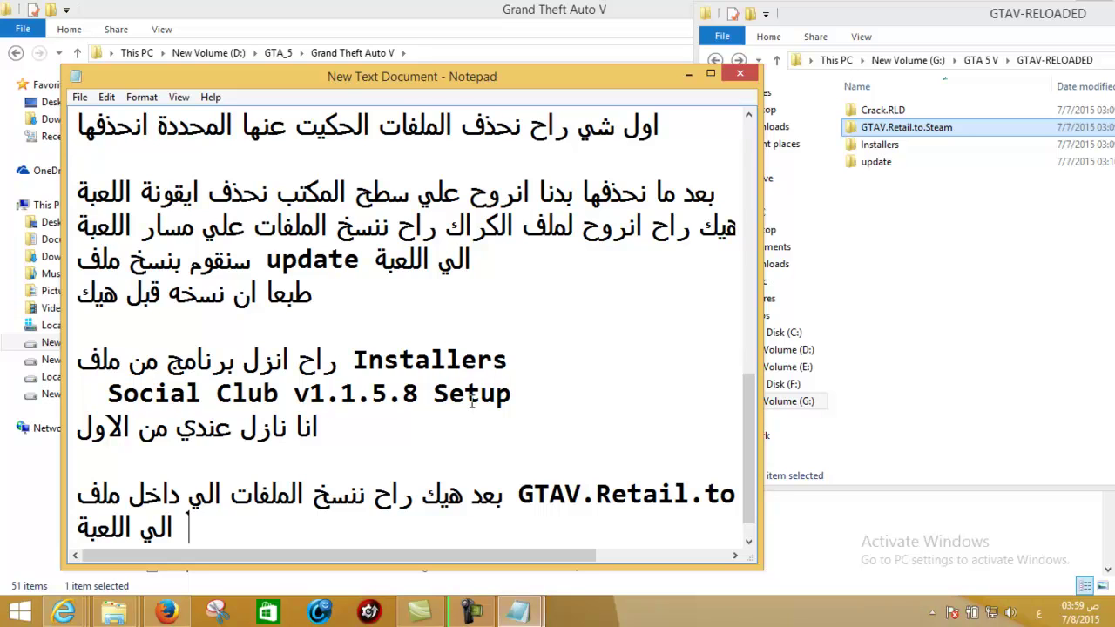
Copy all four files from GTAV.Retail.to.Steam into the Grand Theft Auto V folder on drive D, replacing the existing ones.
double_click(959, 129)
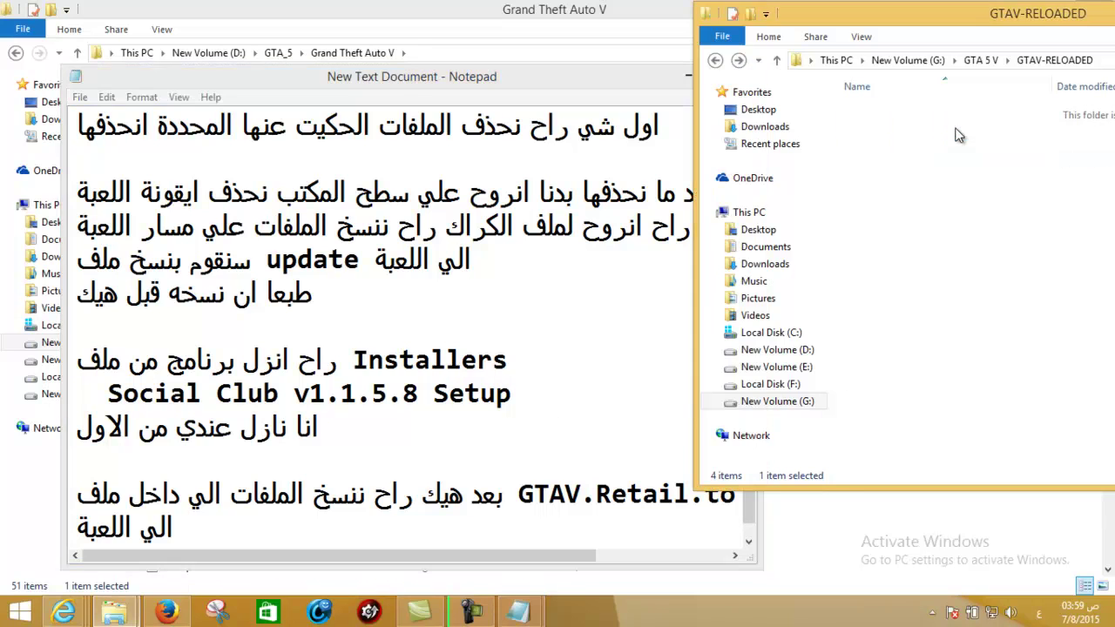
left_click_drag(988, 205, 867, 108)
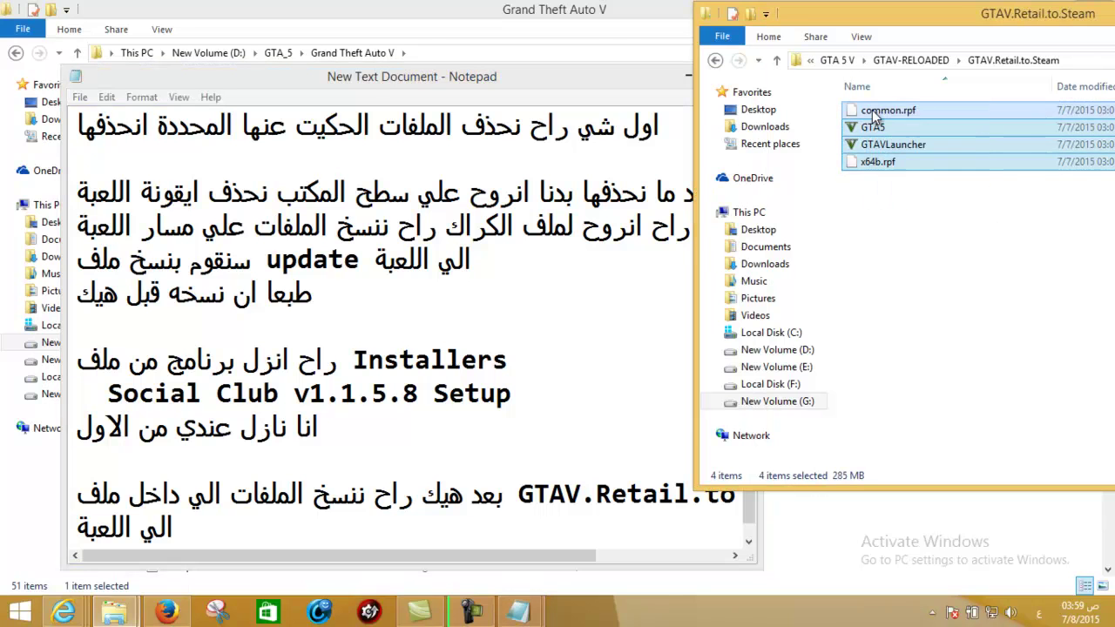
right_click(869, 111)
left_click(886, 311)
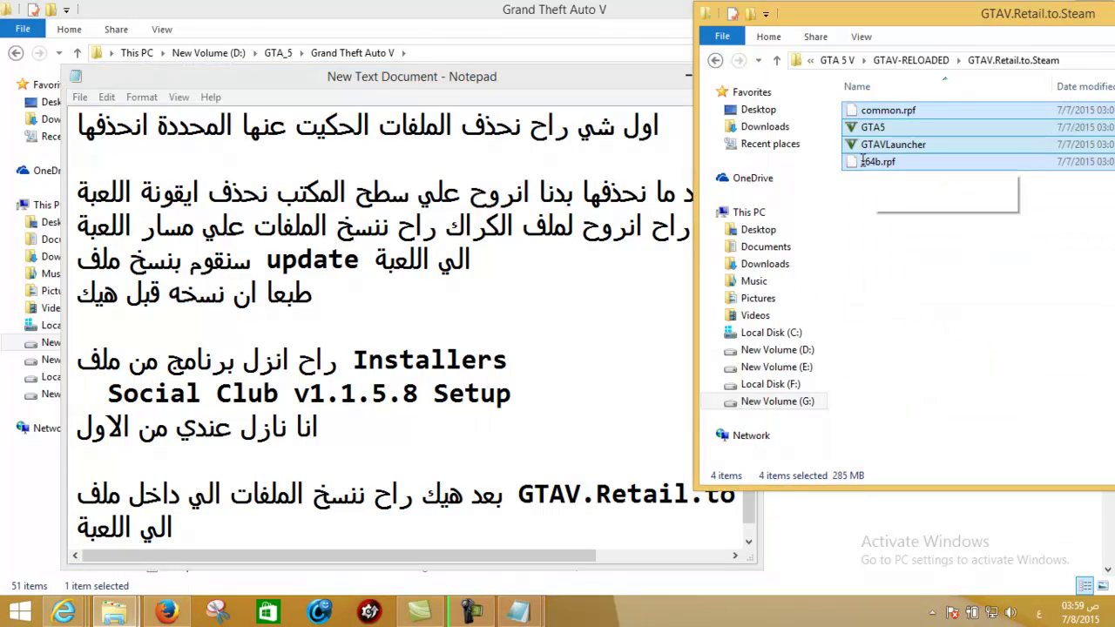
left_click(776, 360)
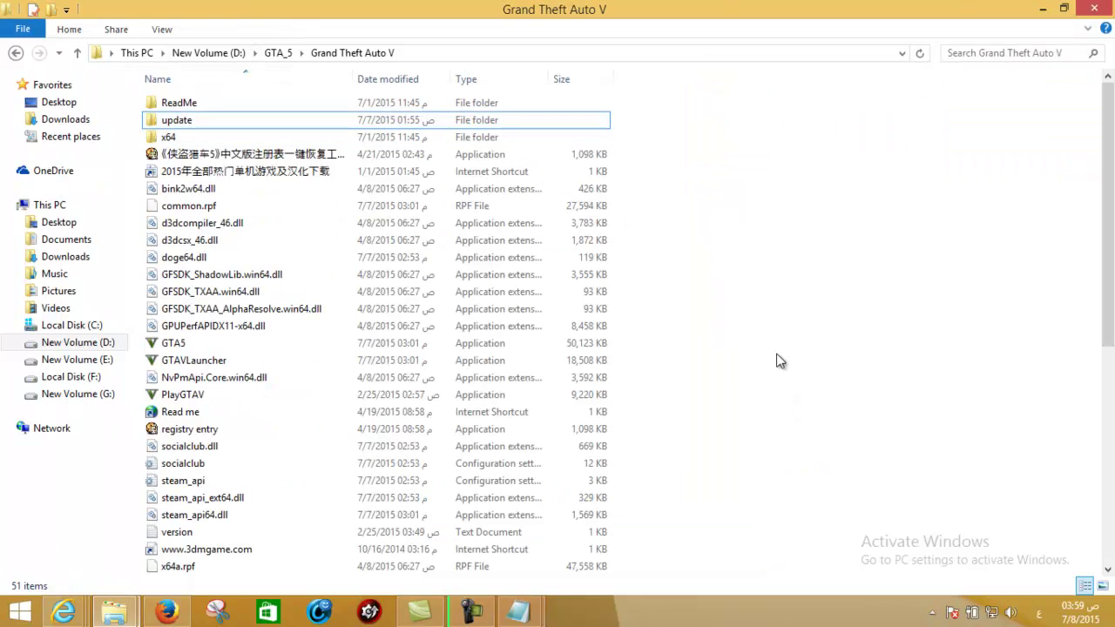
right_click(772, 228)
left_click(810, 355)
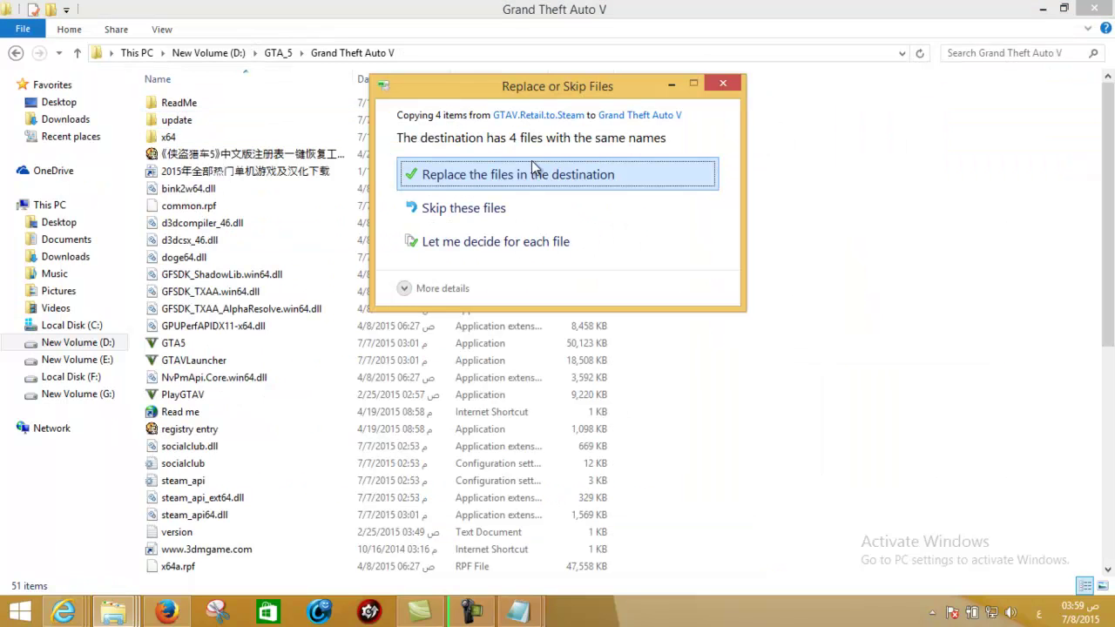
left_click(535, 173)
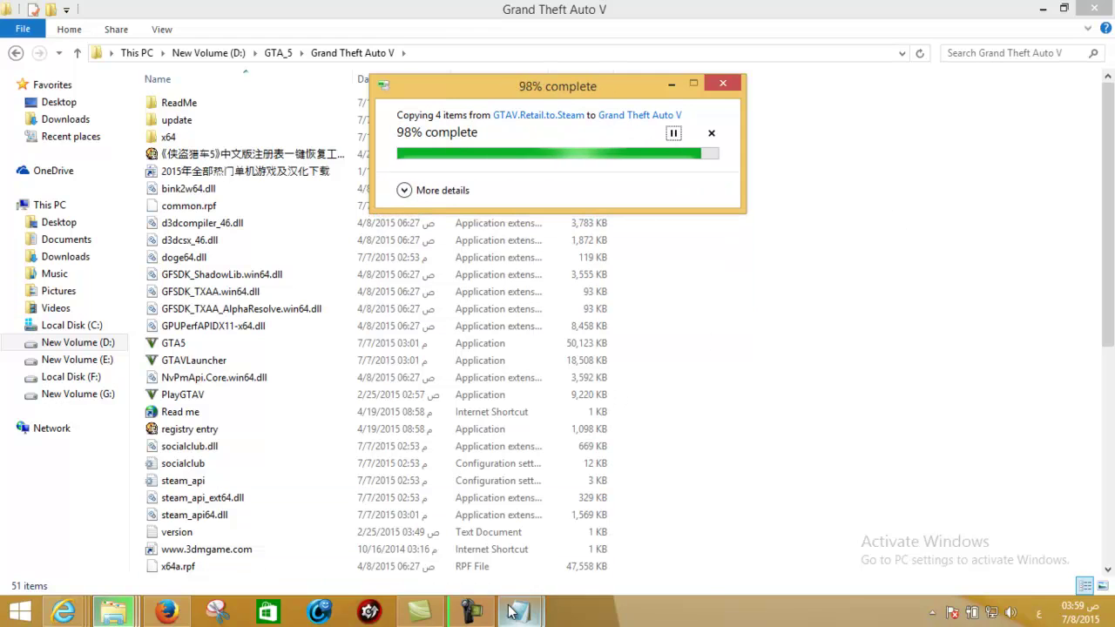
Add the line "انا طبعا بجيبلي استبدل لانو نازل قبل هيك" at the end of the note, followed by a blank line.
mouse_move(518, 611)
left_click(697, 512)
key("Return")
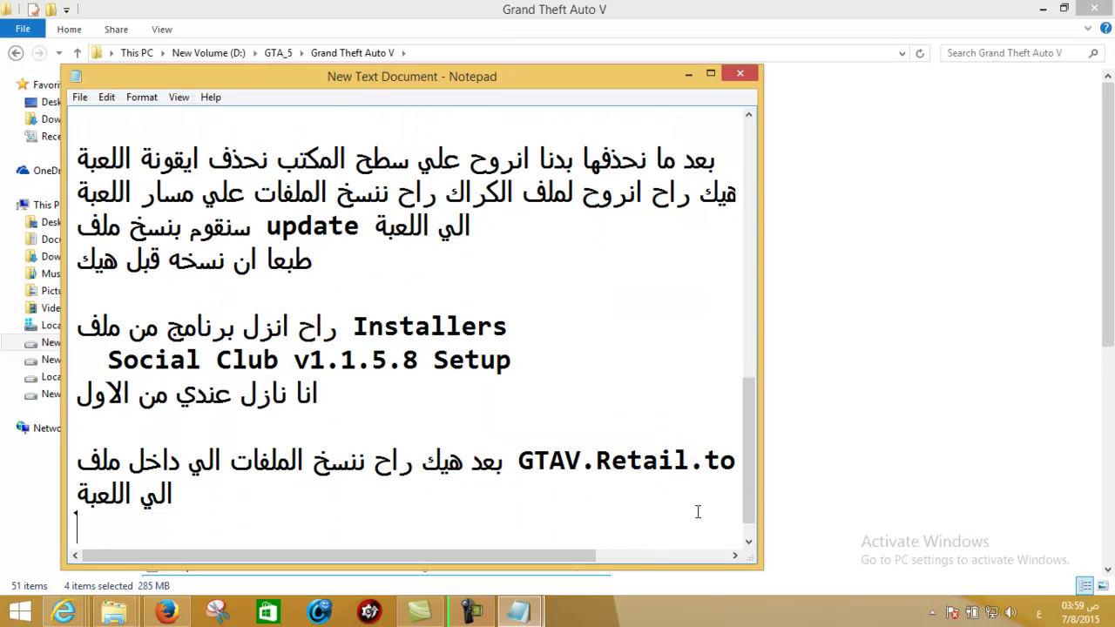
type("انا طبعا بجيب")
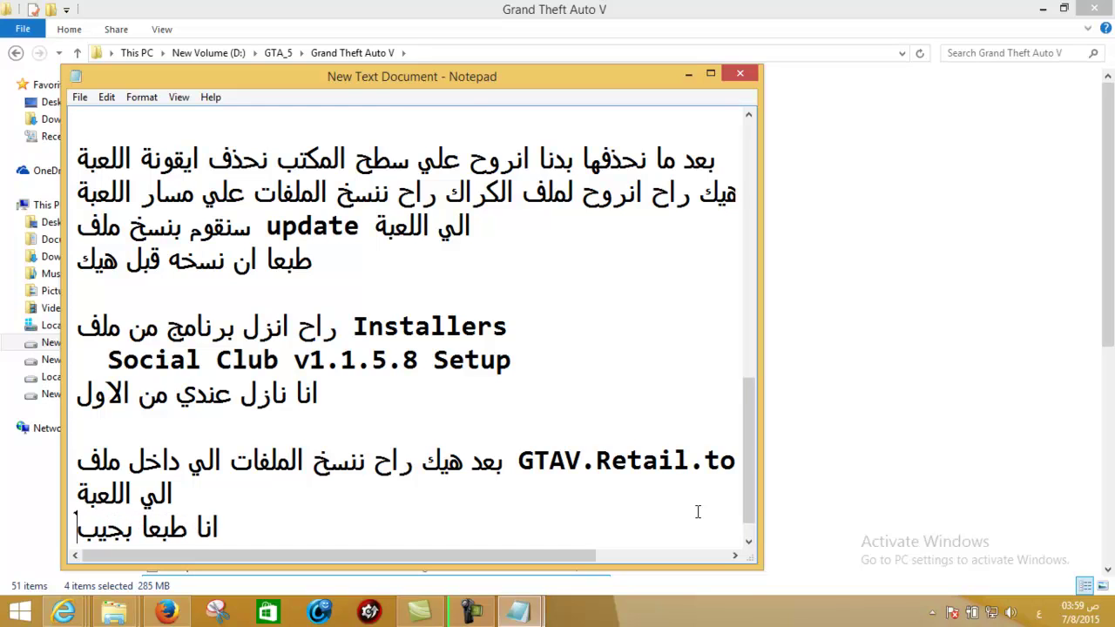
type("لي است")
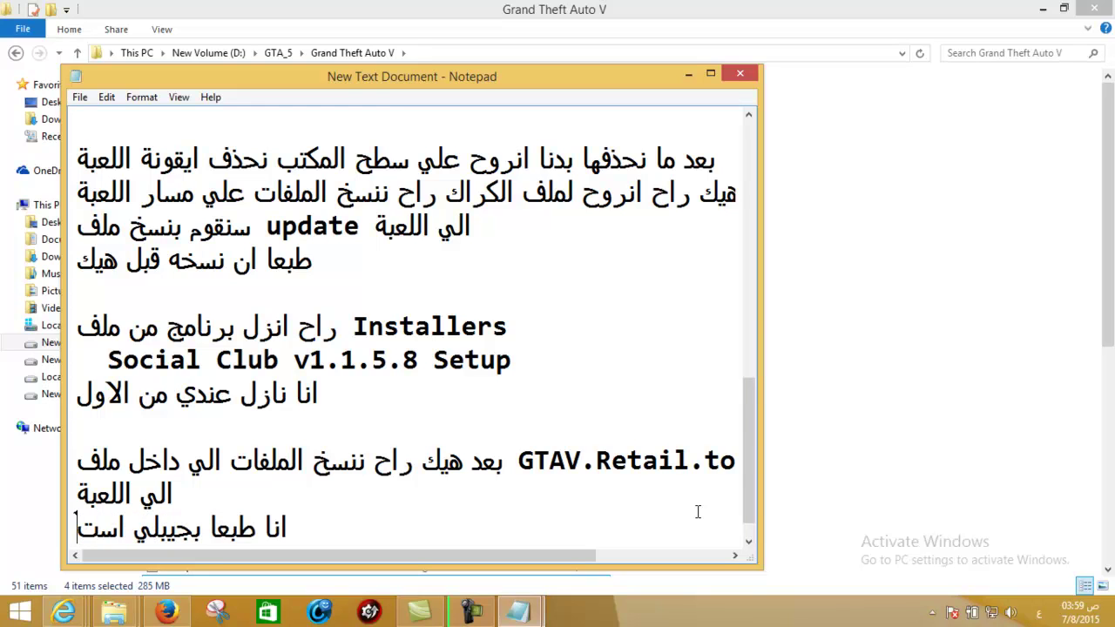
type("بدل لانو")
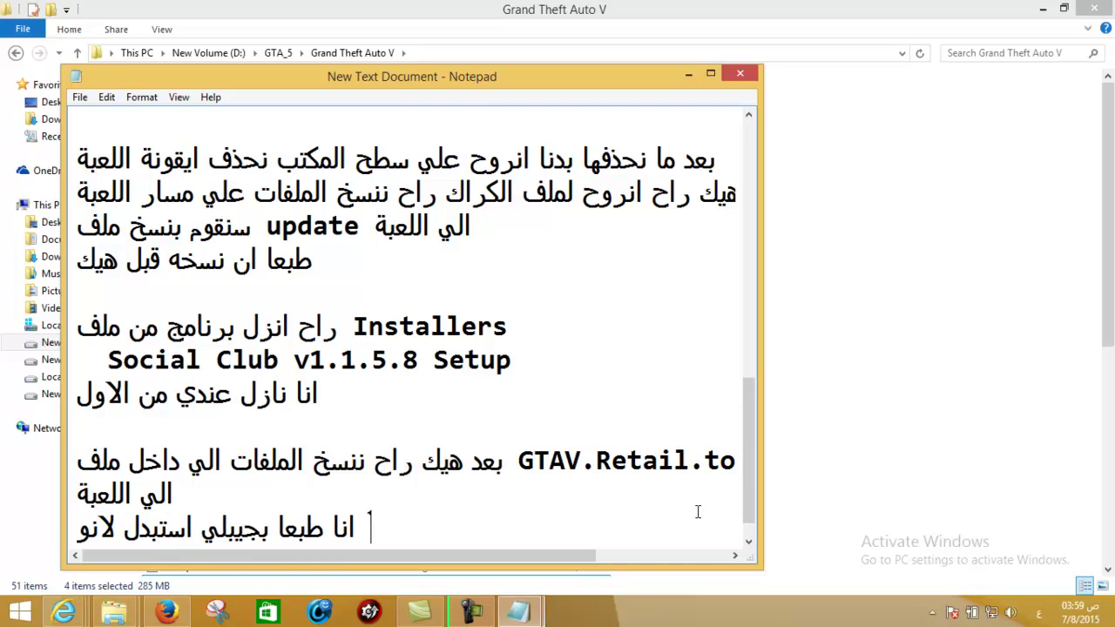
type(" نازل قبل هيك")
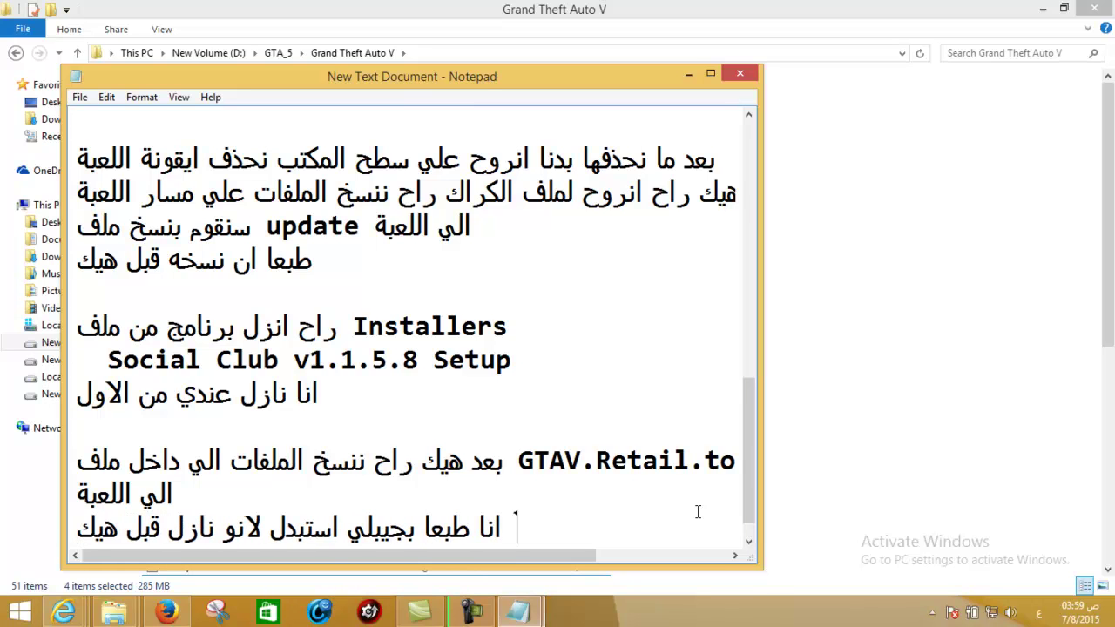
key("Return")
key("Return")
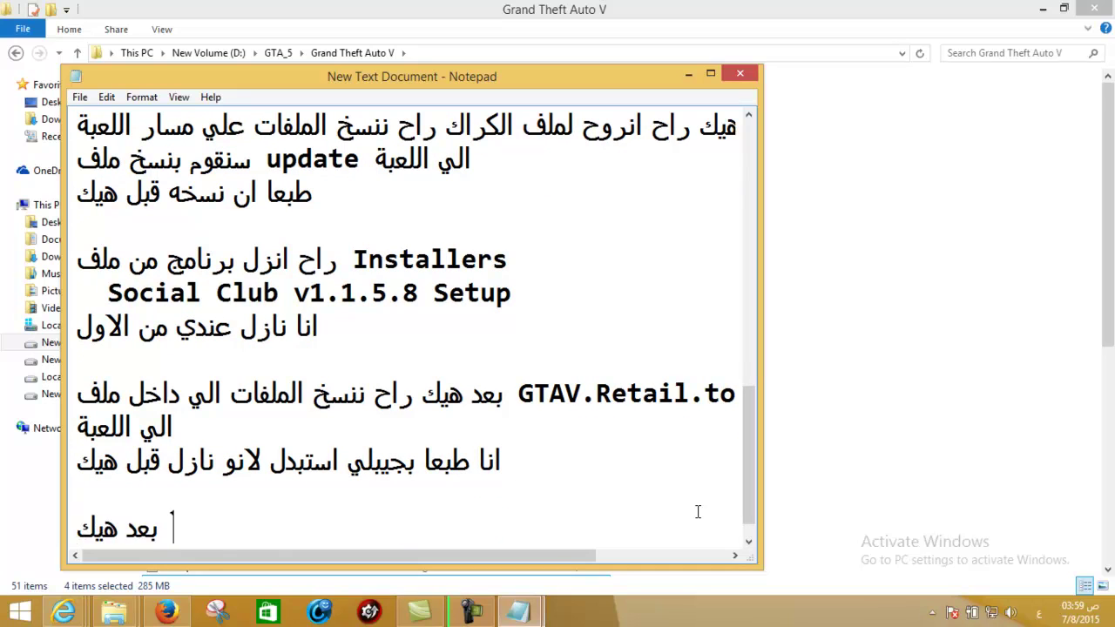
Write "بعد هيك راح نذهب الي ملف الكراك ونسخه الي مسار اللعبة" below the blank line in the note.
type("بعد هيك راح نذهب اي")
key("BackSpace")
type("لي ")
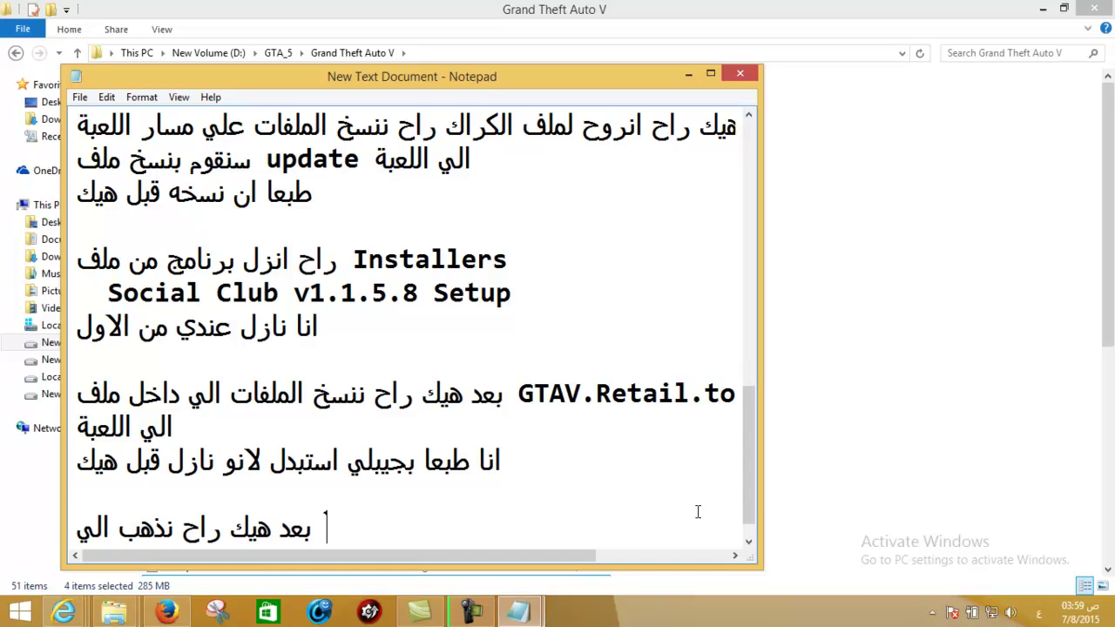
type("ملف ا")
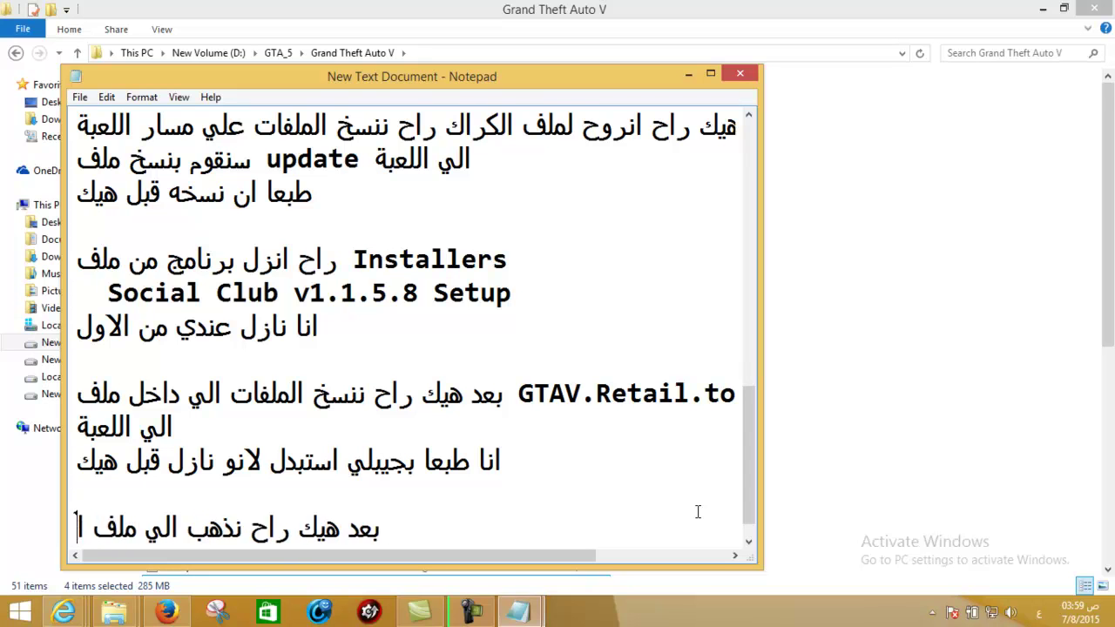
type("لكراك ون")
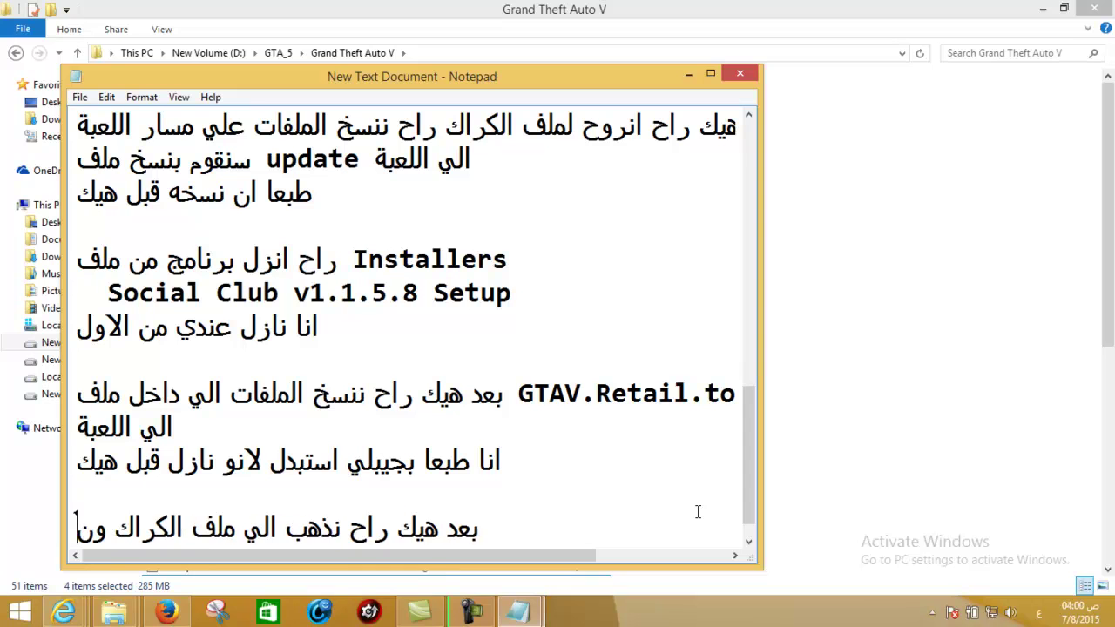
type("سخه الي ماس")
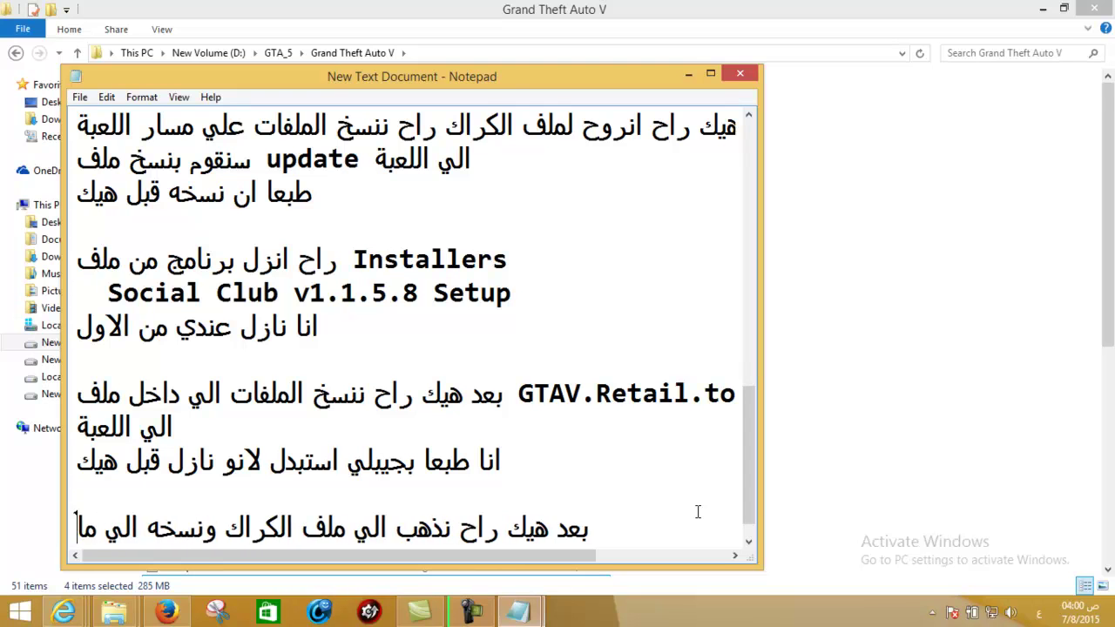
key("BackSpace")
key("BackSpace")
type("سار اللعبة")
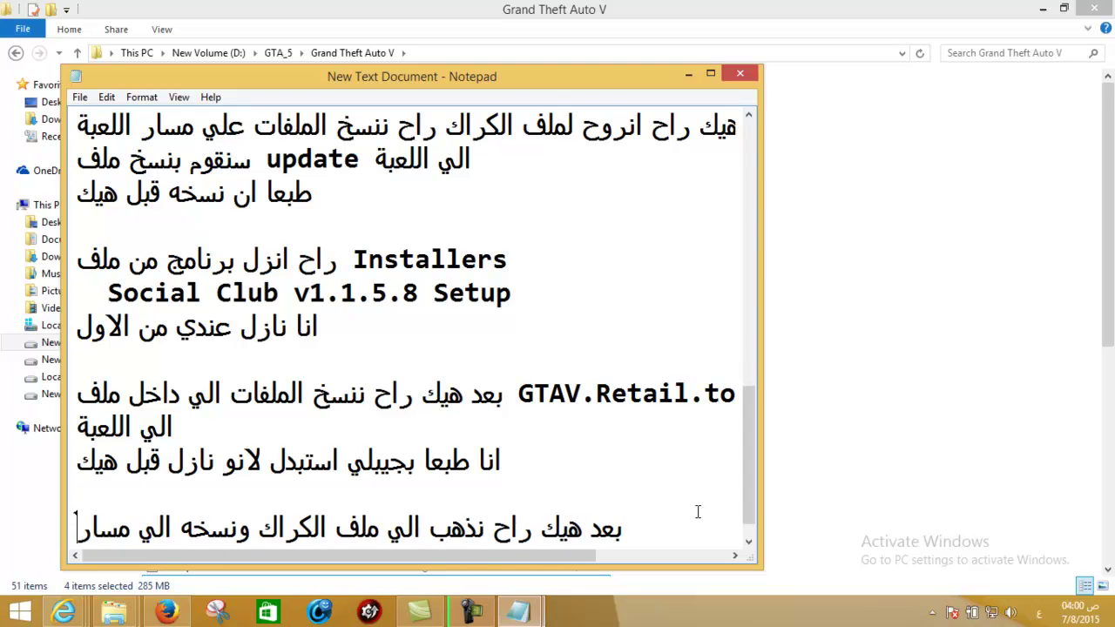
Go back to the GTAV-RELOADED folder and open the Crack folder inside Crack.RLD.
left_click(952, 231)
mouse_move(114, 613)
left_click(287, 522)
left_click(906, 258)
key("BackSpace")
left_click(906, 112)
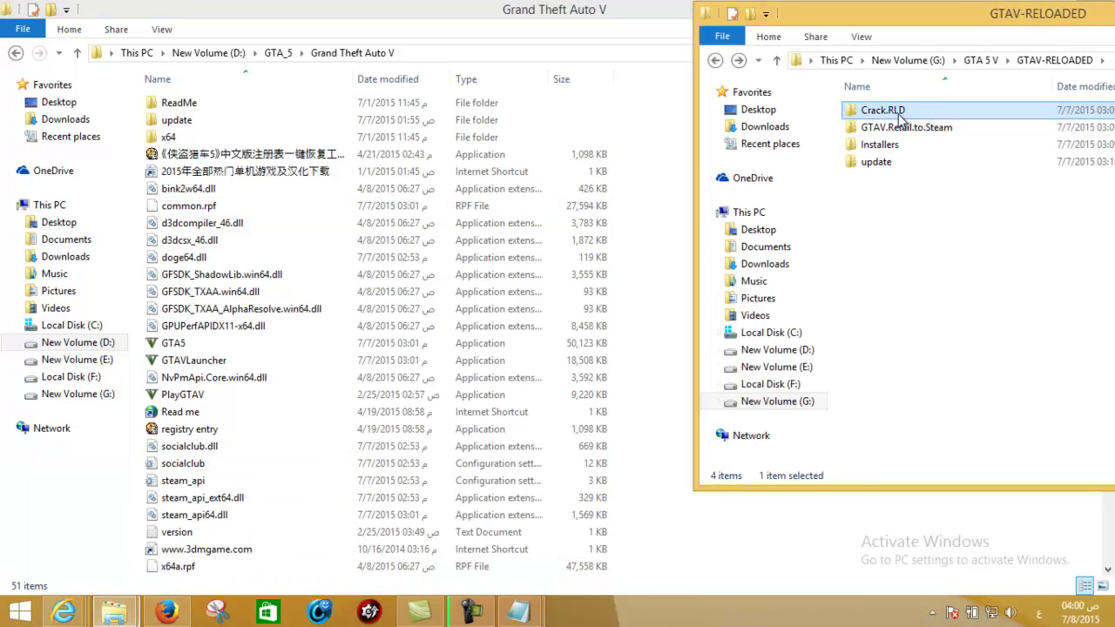
double_click(895, 116)
left_click(874, 114)
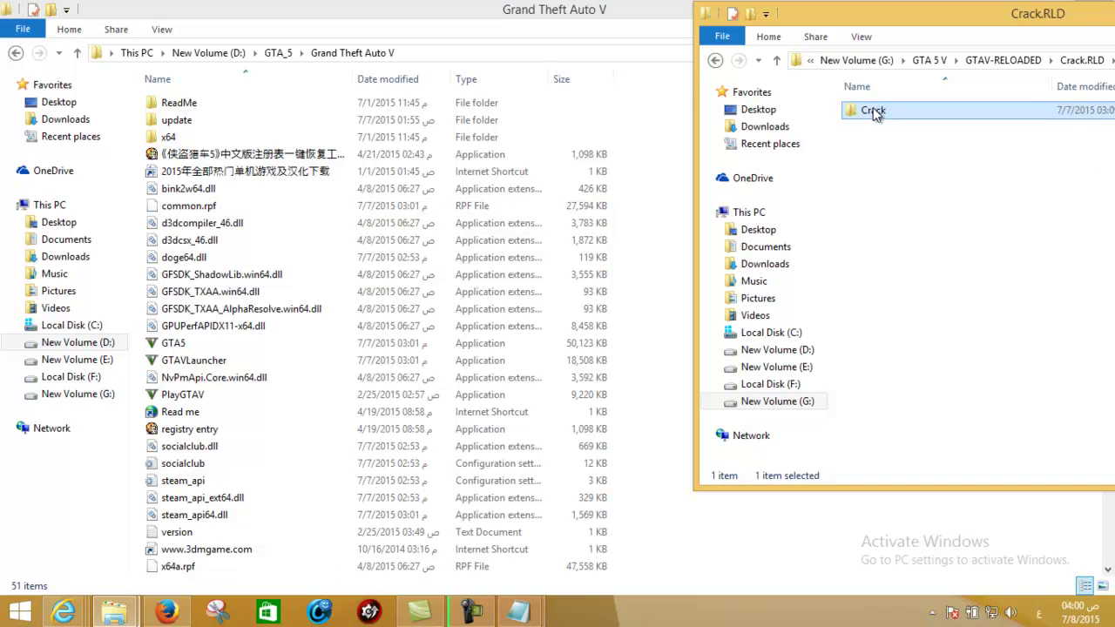
double_click(874, 114)
Copy all six files from the Crack folder into the Grand Theft Auto V folder, replacing the existing ones.
left_click_drag(954, 228, 873, 107)
right_click(873, 116)
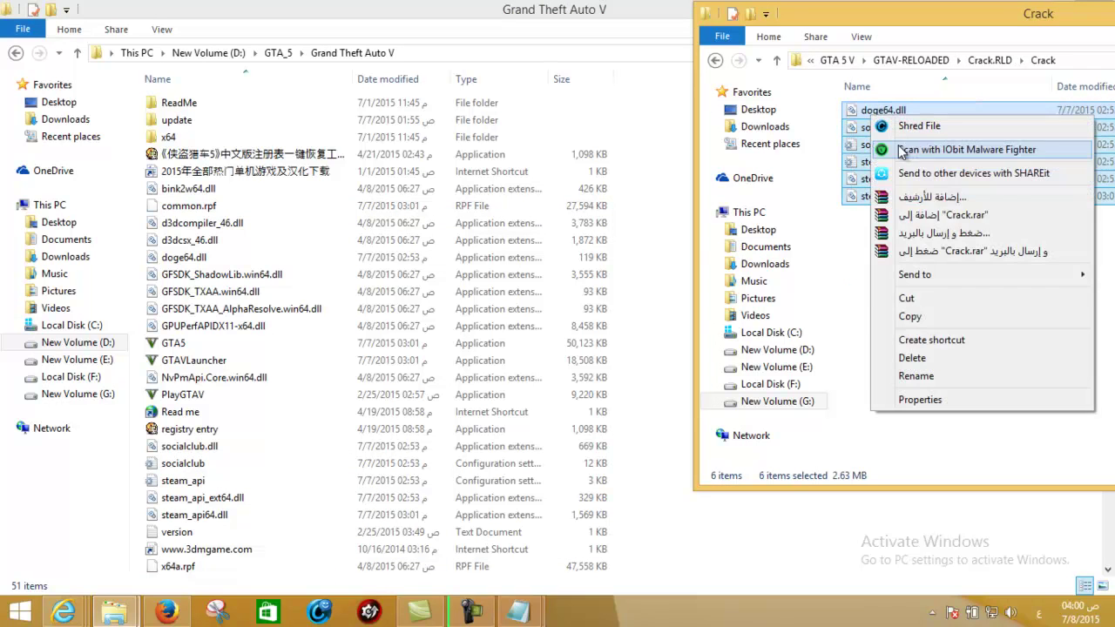
left_click(909, 317)
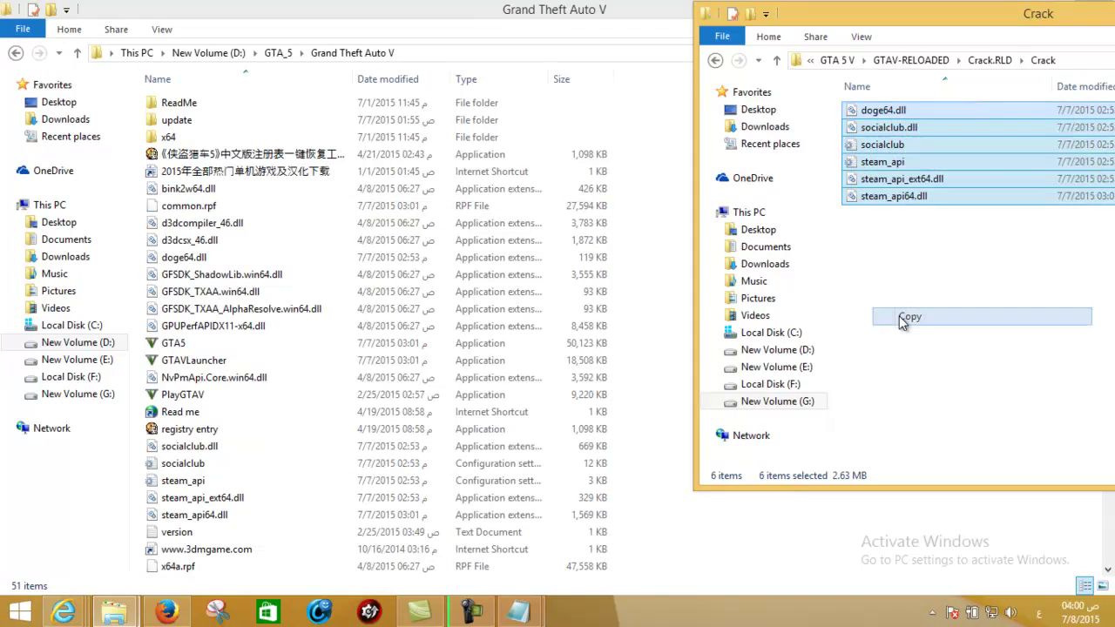
right_click(653, 205)
left_click(695, 336)
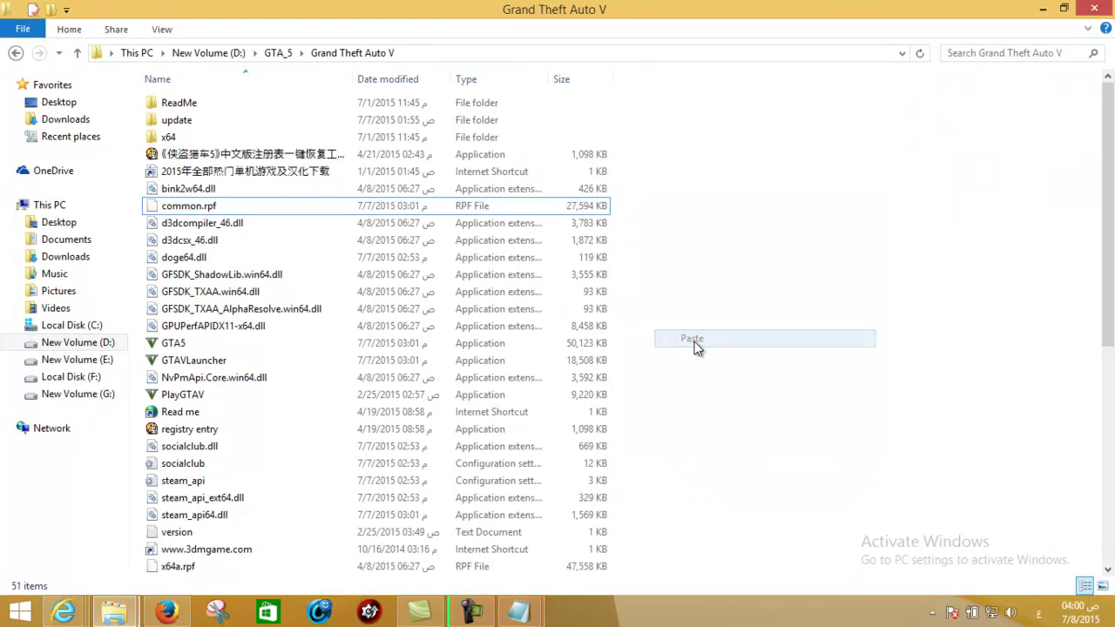
left_click(501, 176)
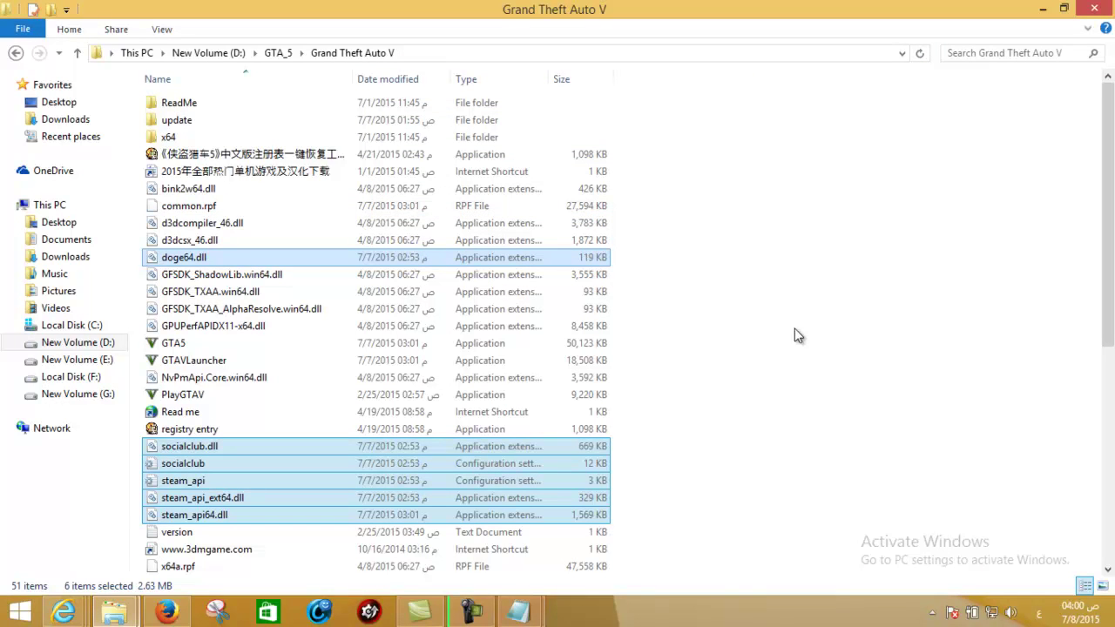
left_click(308, 330)
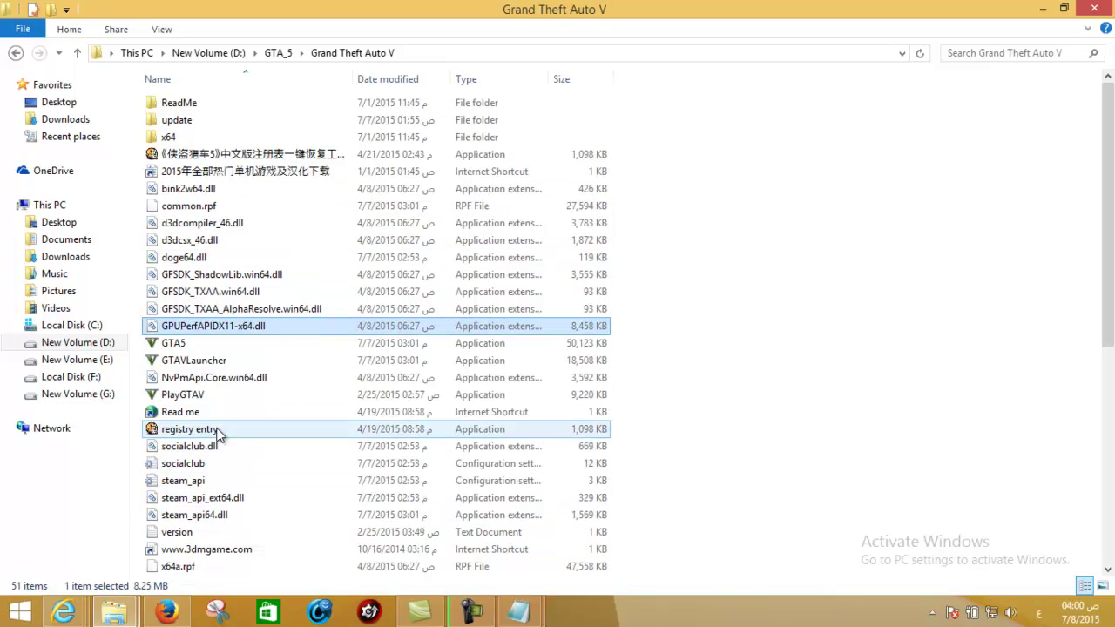
Review the update and GTAV.Retail.to.Steam folders inside the GTAV-RELOADED folder.
mouse_move(113, 612)
left_click(294, 475)
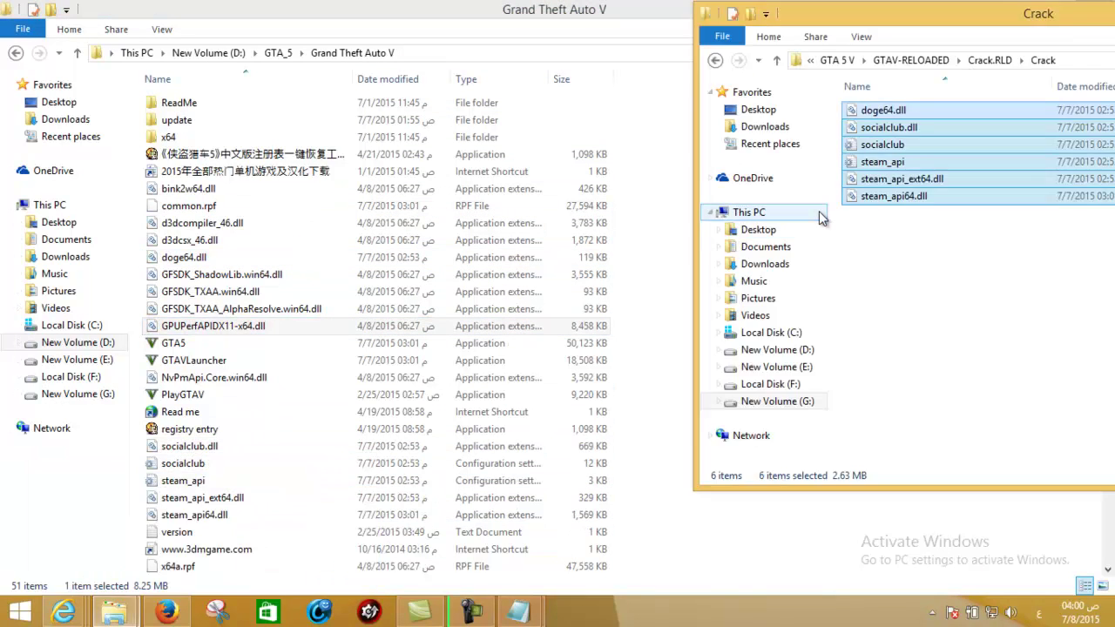
key("BackSpace")
key("BackSpace")
double_click(904, 165)
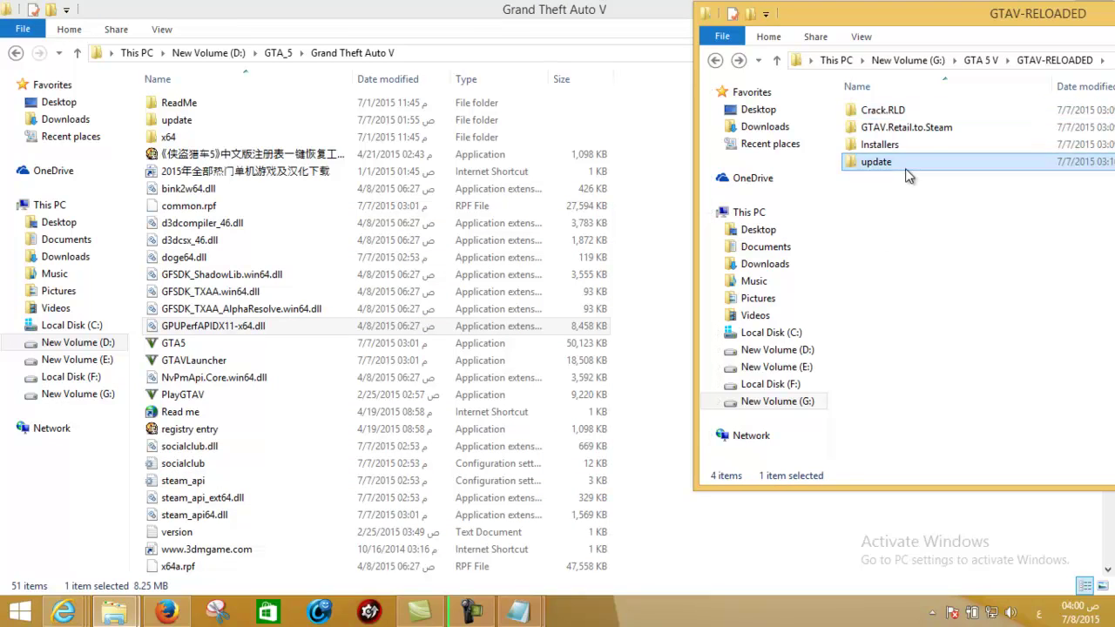
key("BackSpace")
double_click(904, 129)
key("BackSpace")
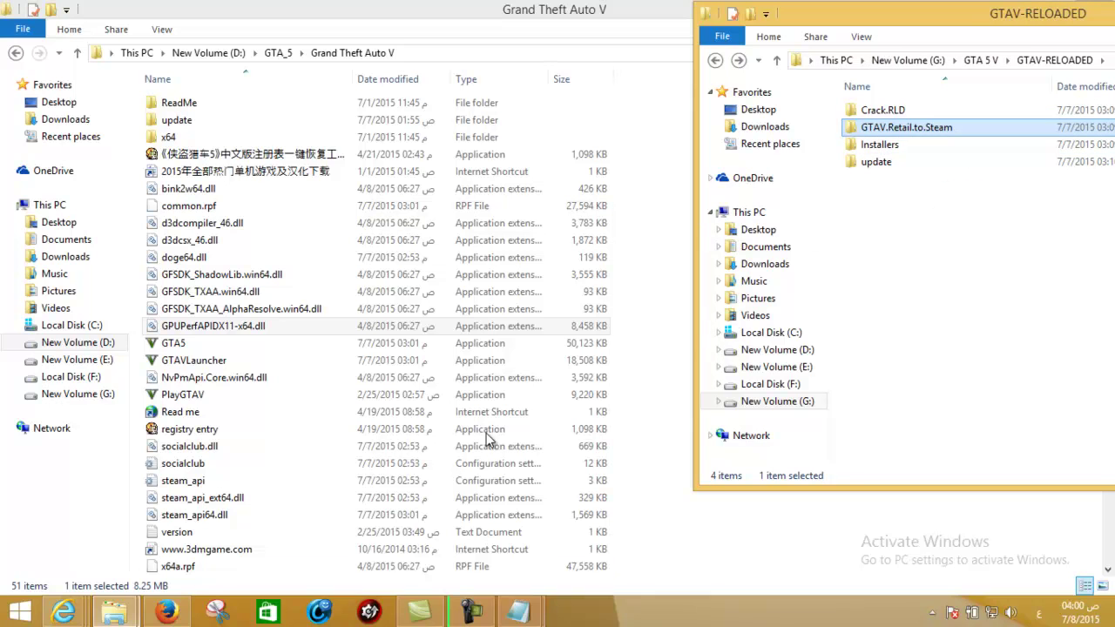
Switch to the New Text Document note and add the line "بعد هيك بكون خلصنا من تركيب الكراك" at its end.
left_click(724, 522)
left_click(526, 615)
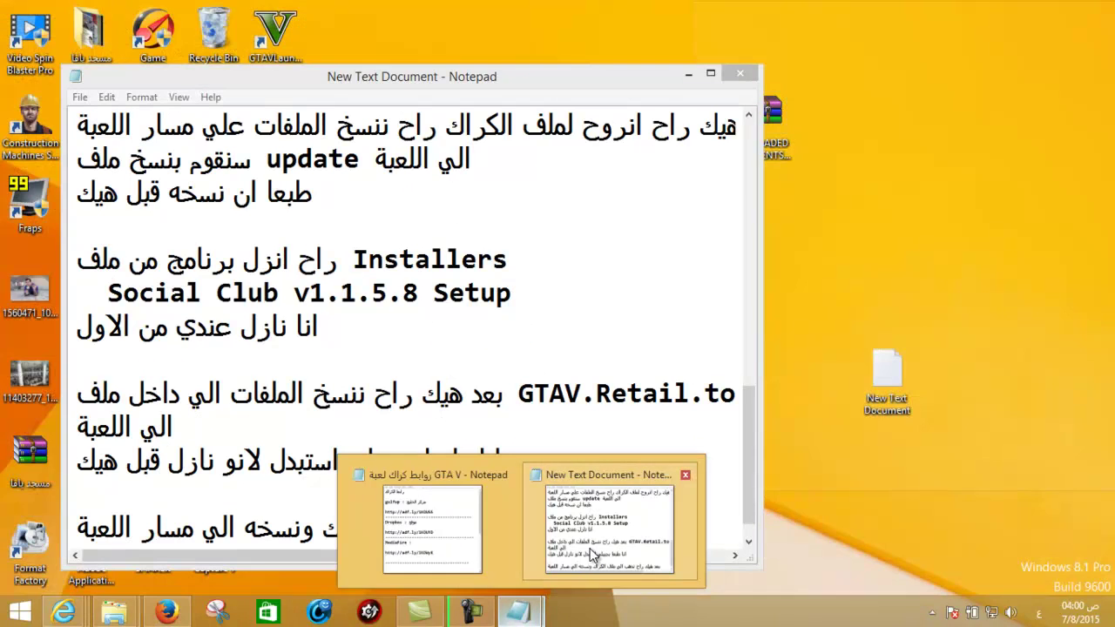
left_click(663, 549)
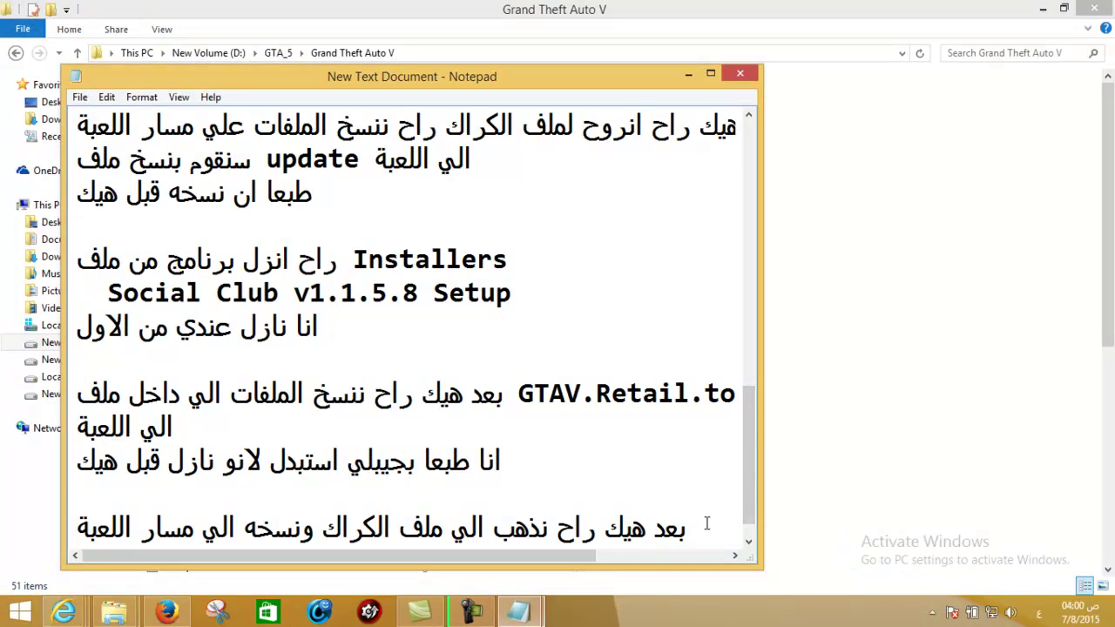
key("Return")
type("بعد هيك بكون")
key("BackSpace")
type("ون خلصنا من تركيب الكراك")
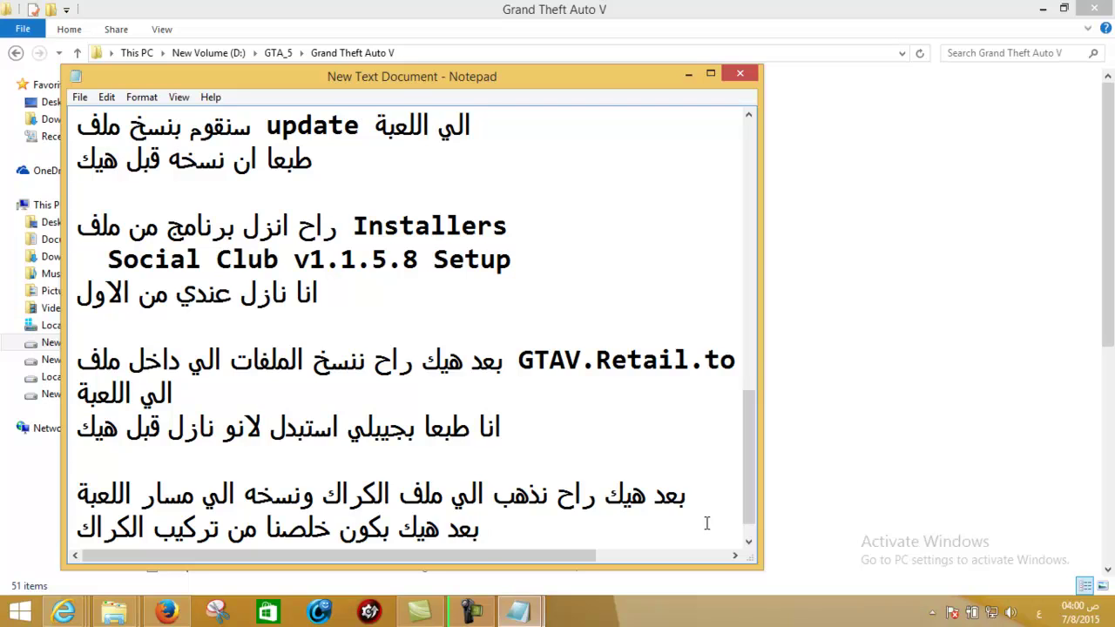
After a blank line, write "طريقة حفظ التخزين القديم الي المسار الجديد نذهب الي" in the note.
key("Return")
key("Return")
type("طريقة ")
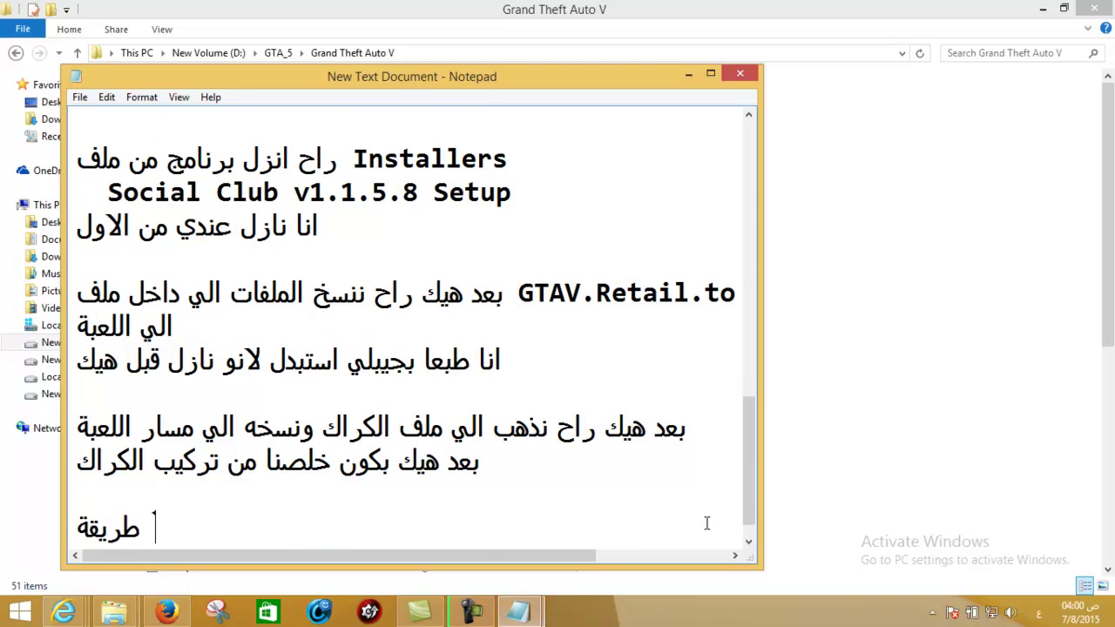
type("حفظ")
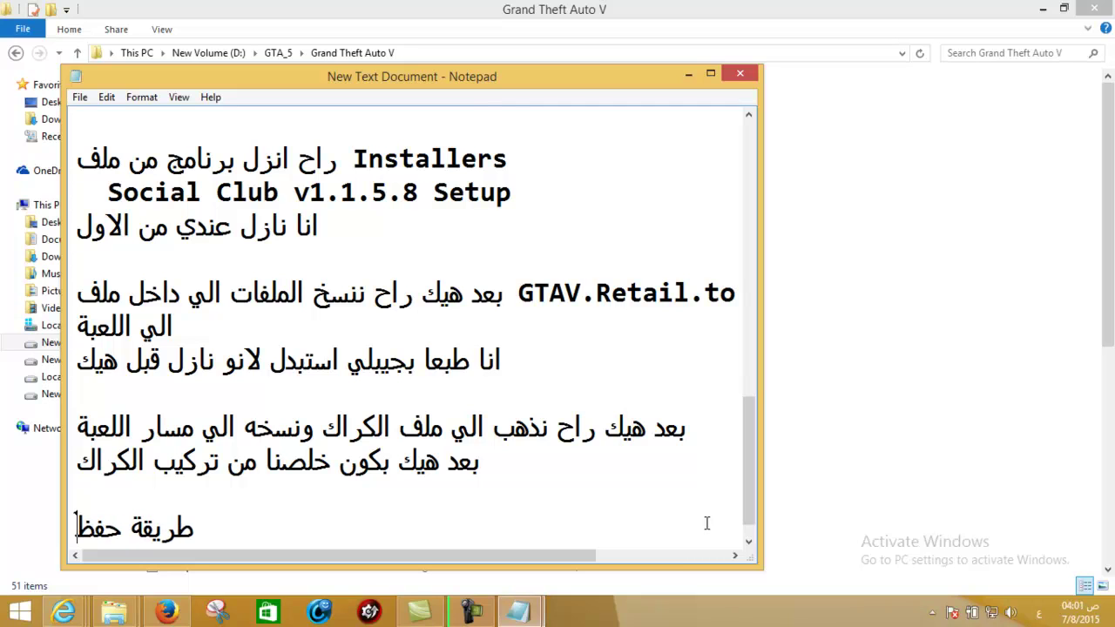
type(" التخرين")
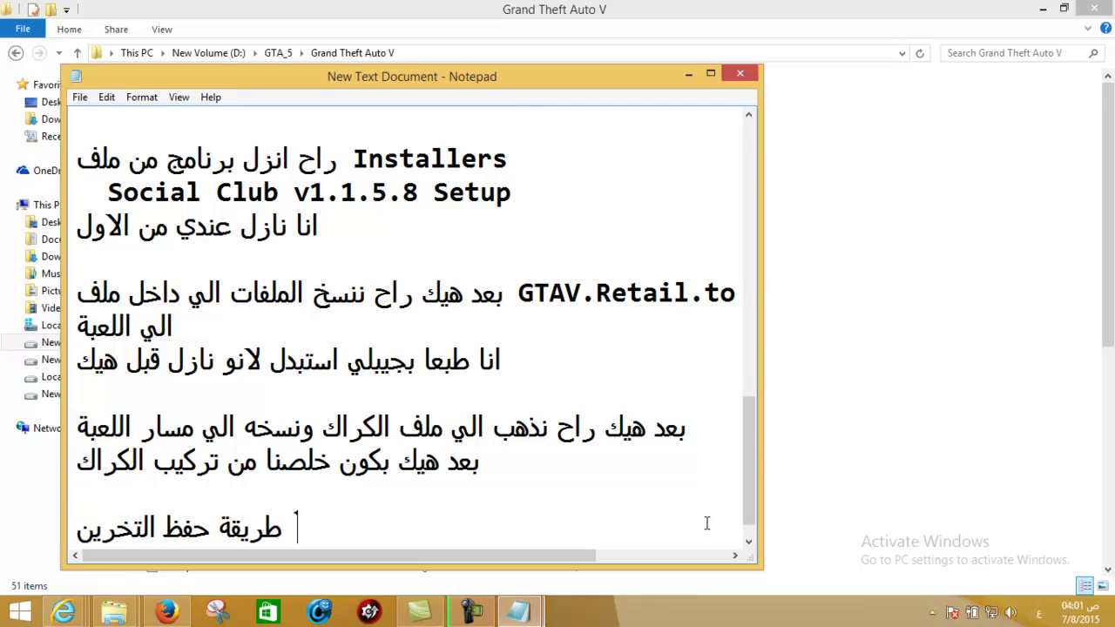
key("BackSpace")
key("BackSpace")
key("BackSpace")
type("زين القديم ")
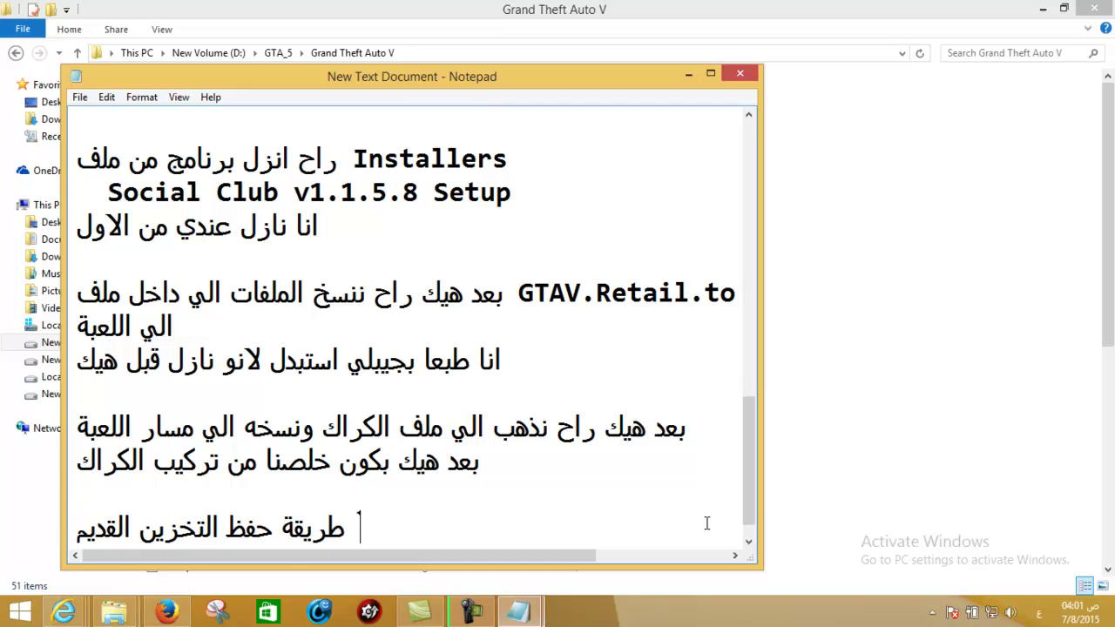
type("الي المسا")
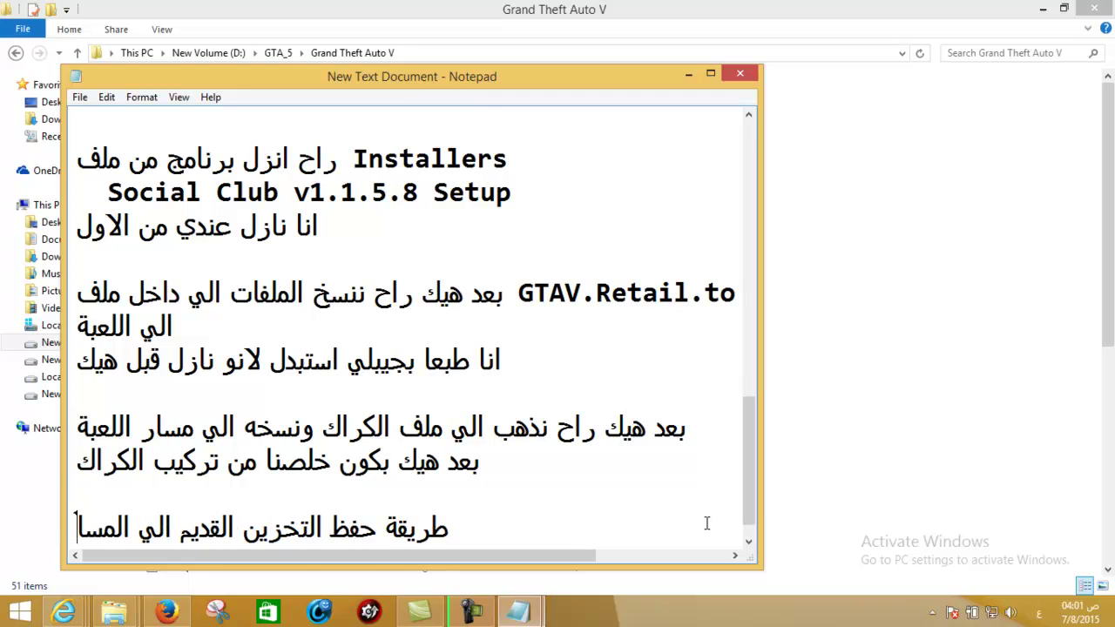
type("ر الجديد")
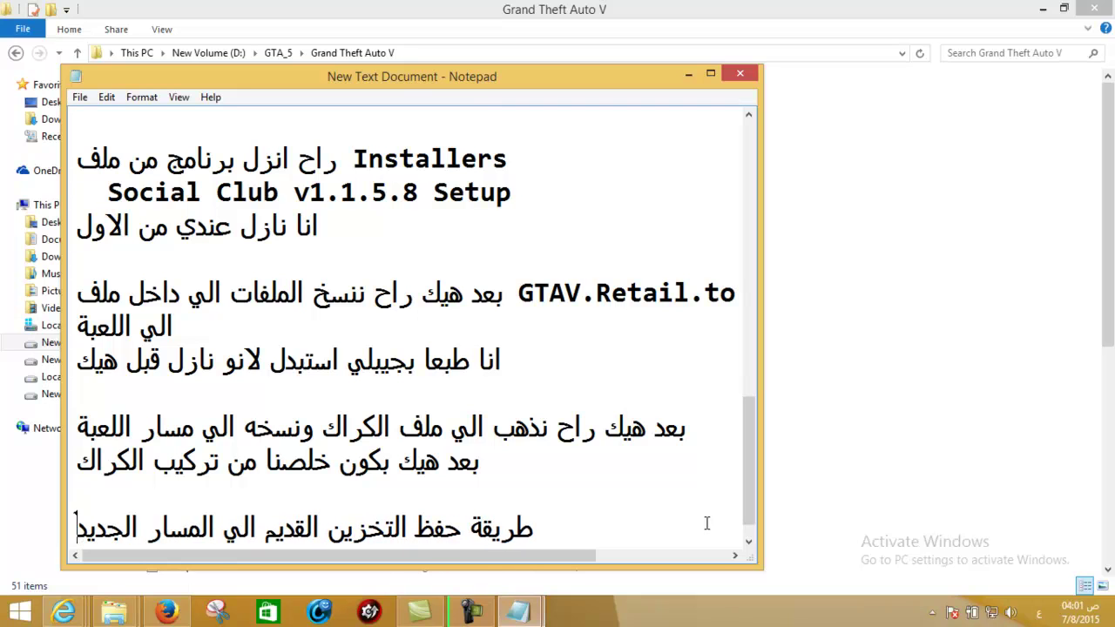
type(" نذهب الي")
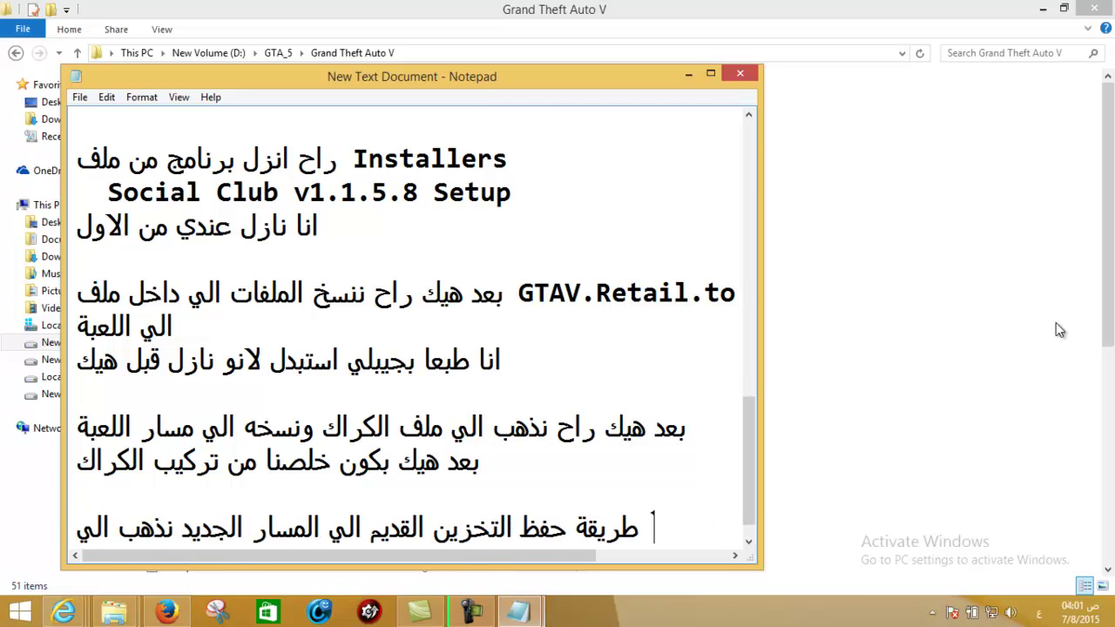
In File Explorer, copy all four save files from Documents\Rockstar Games\GTA V\Profiles\DFE3B7FD.
left_click(1010, 311)
left_click(68, 244)
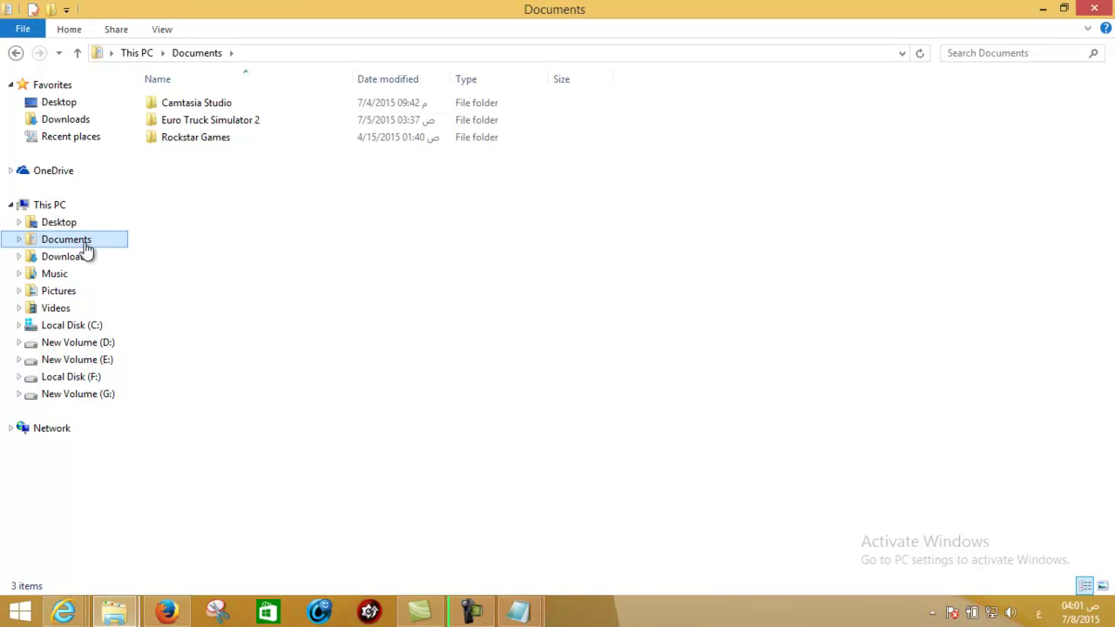
double_click(225, 141)
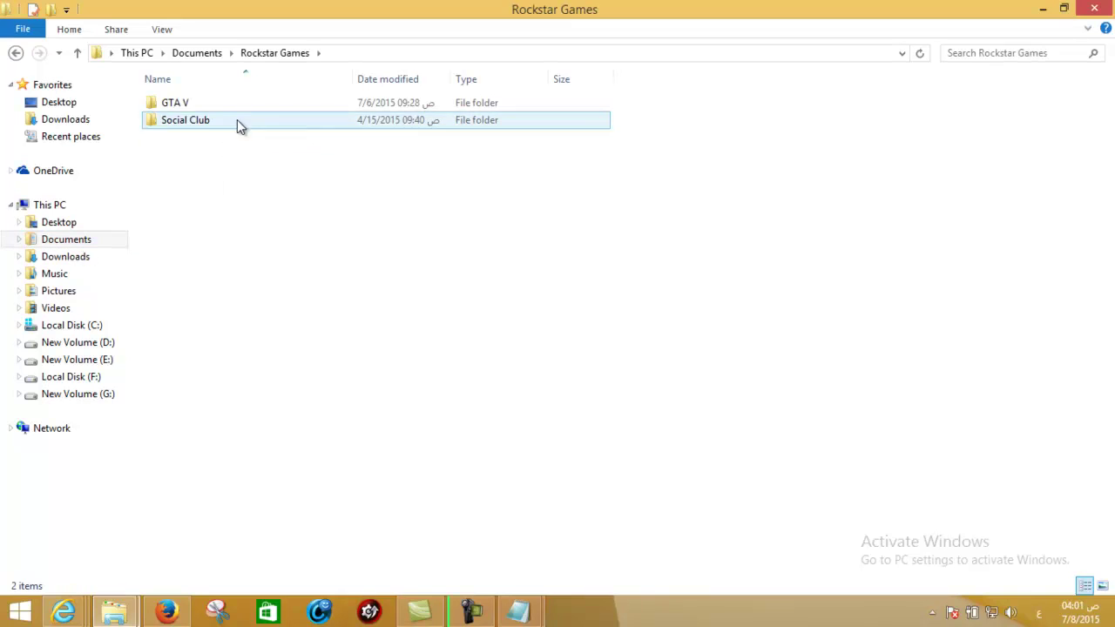
double_click(228, 108)
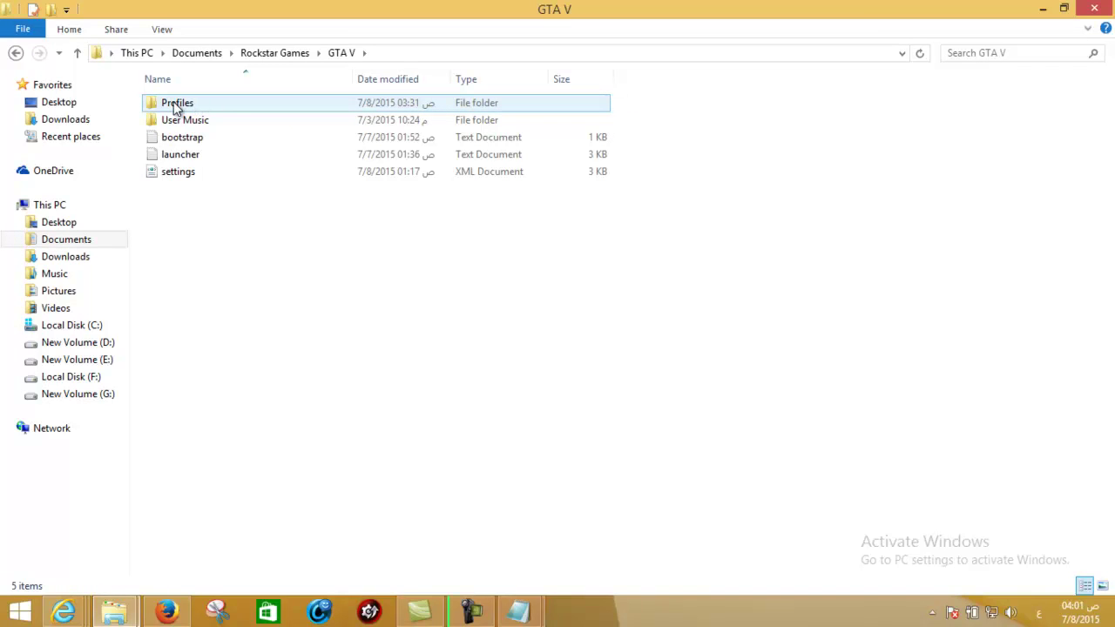
double_click(198, 102)
left_click(201, 105)
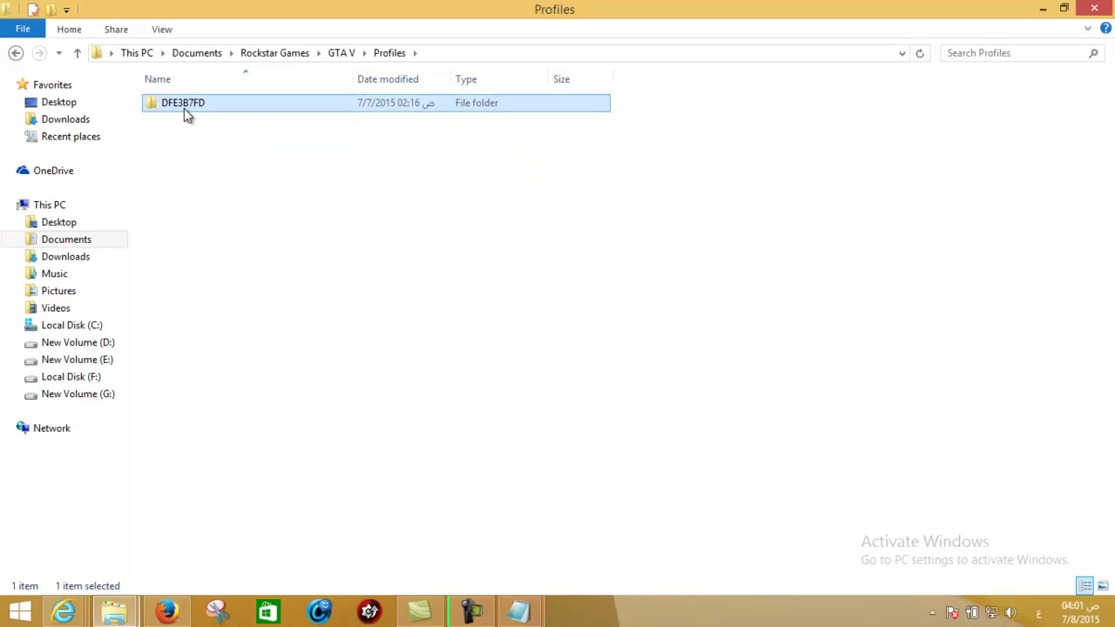
double_click(185, 108)
left_click_drag(353, 217, 177, 96)
right_click(179, 108)
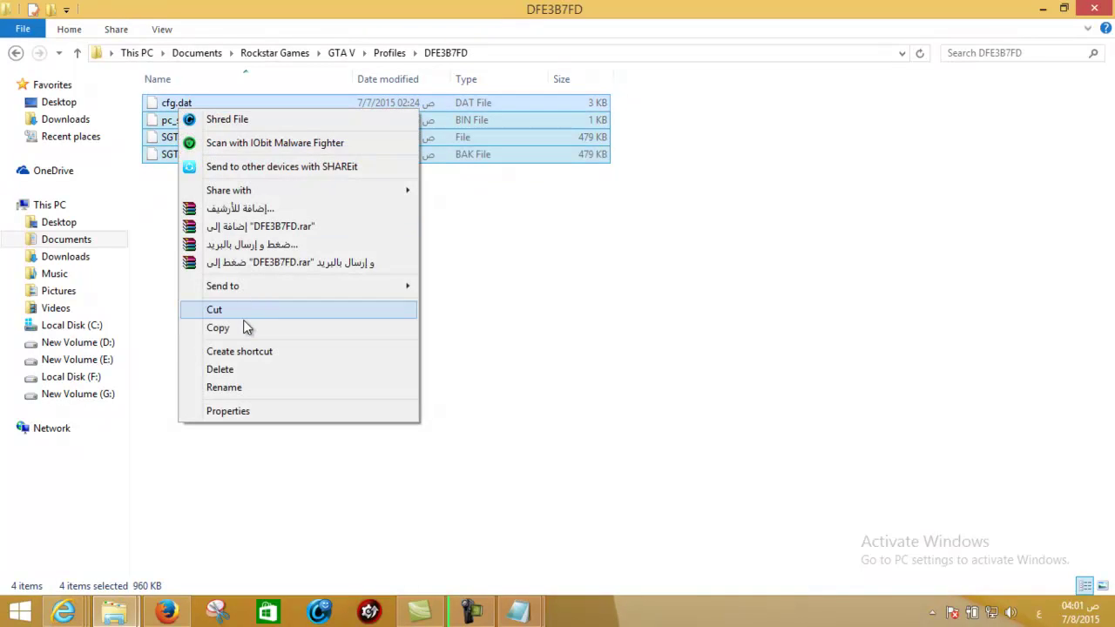
left_click(243, 330)
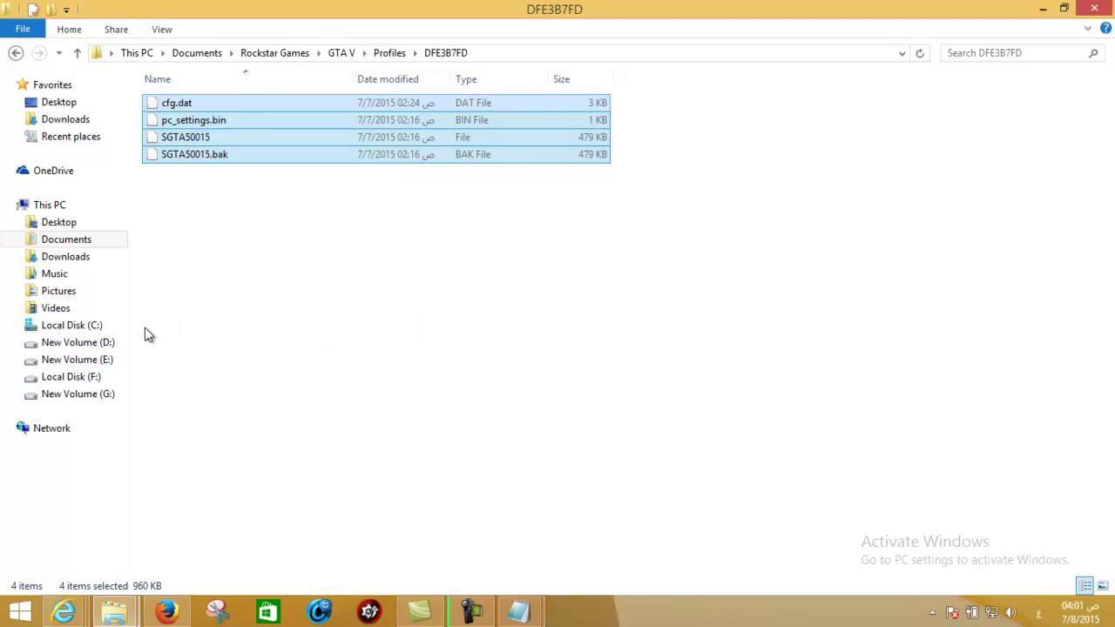
Return to the note and add the line "بنعمل لملفات نسخ" at its end, followed by a blank line.
mouse_move(518, 613)
left_click(621, 542)
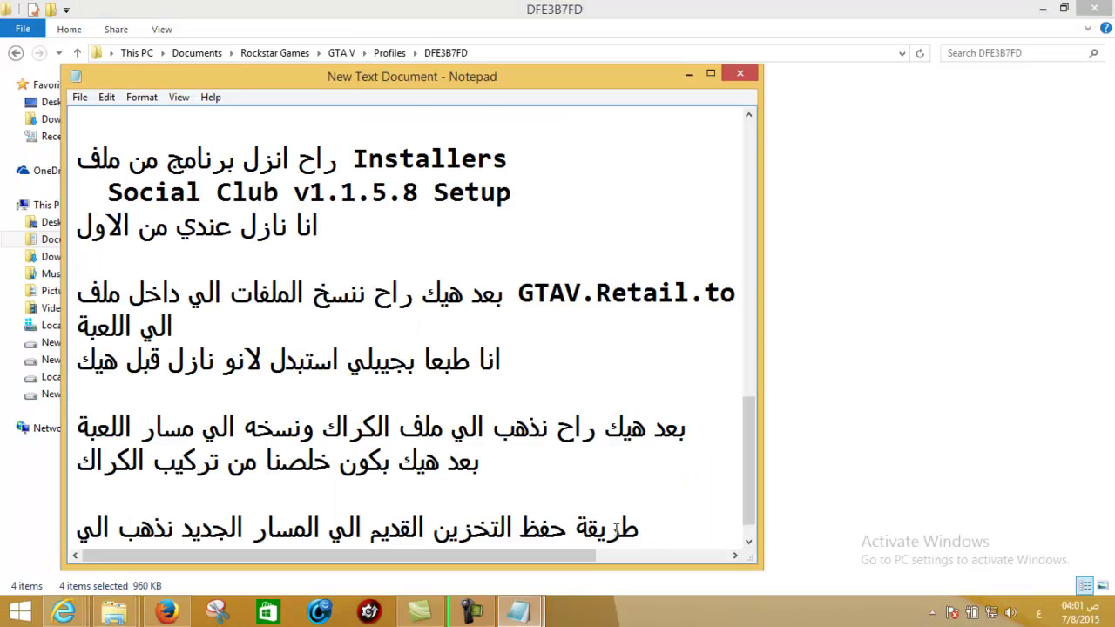
key("Return")
type("بنعمل للم")
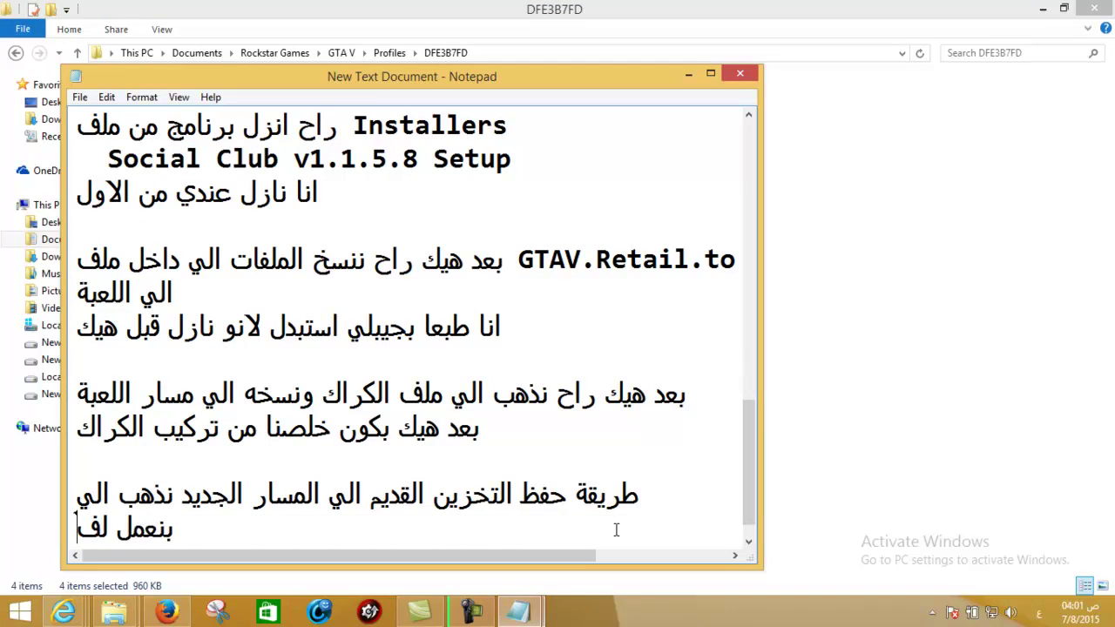
key("BackSpace")
key("BackSpace")
type("ملف")
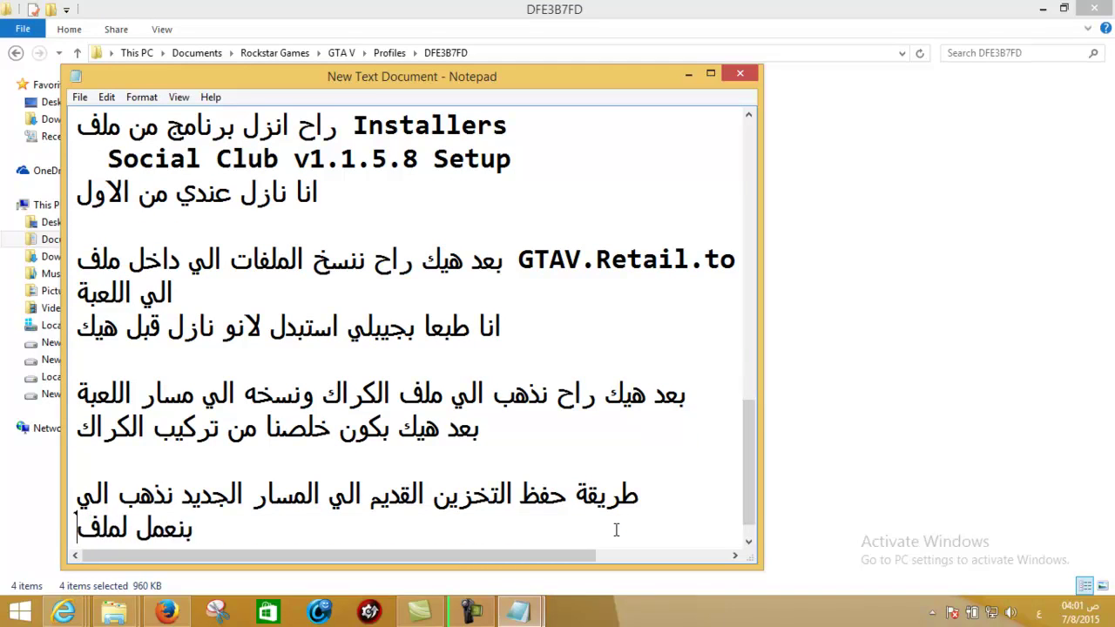
type("ات قوم")
key("BackSpace")
key("BackSpace")
key("BackSpace")
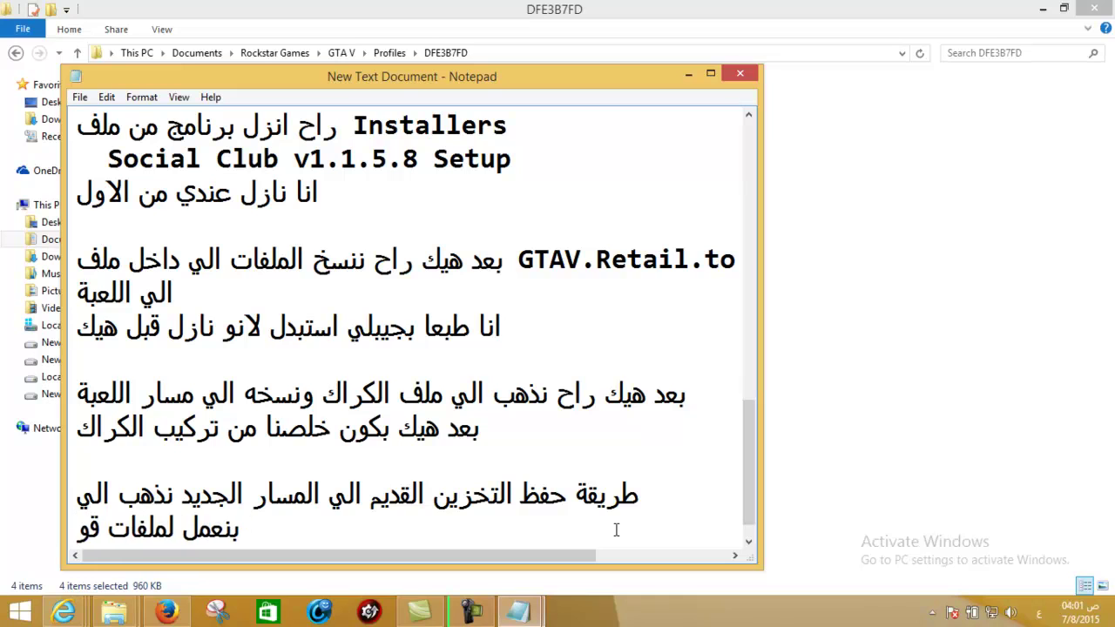
type("نسخ")
key("Return")
key("Return")
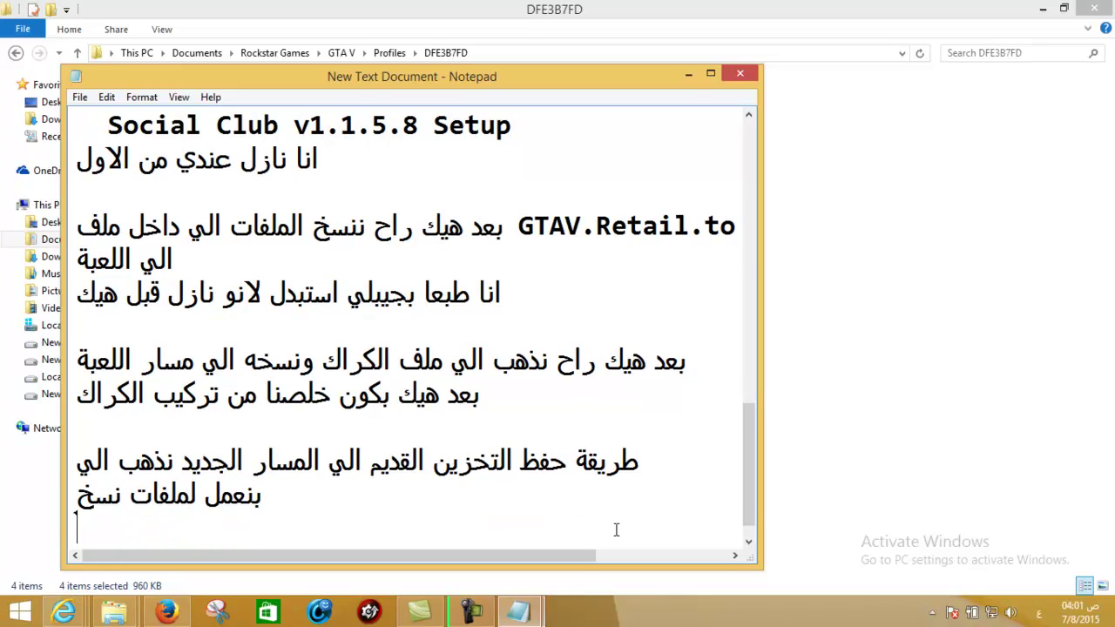
Write "ونسخها الي المسار التالي :" below the blank line in the note.
type("ونسخها ال")
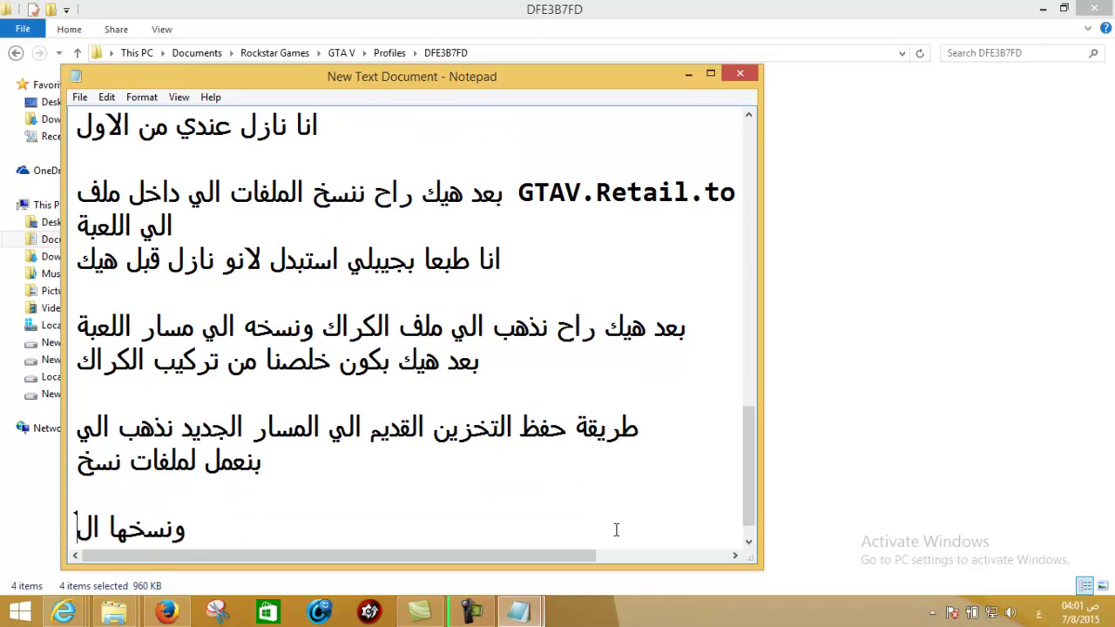
type("ي المسار التا")
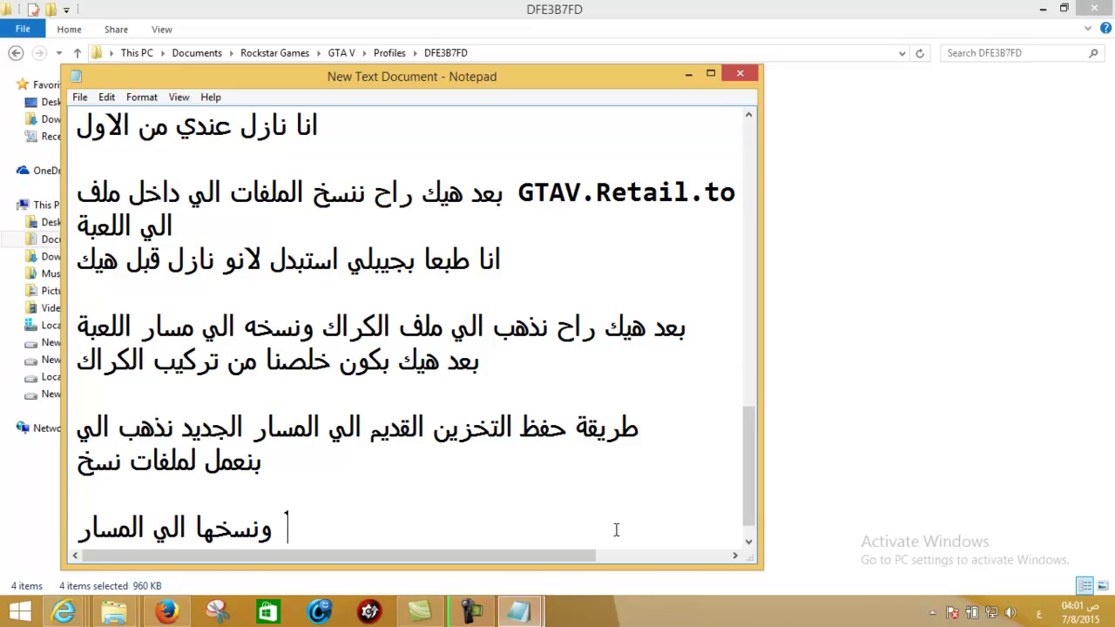
type("لي :")
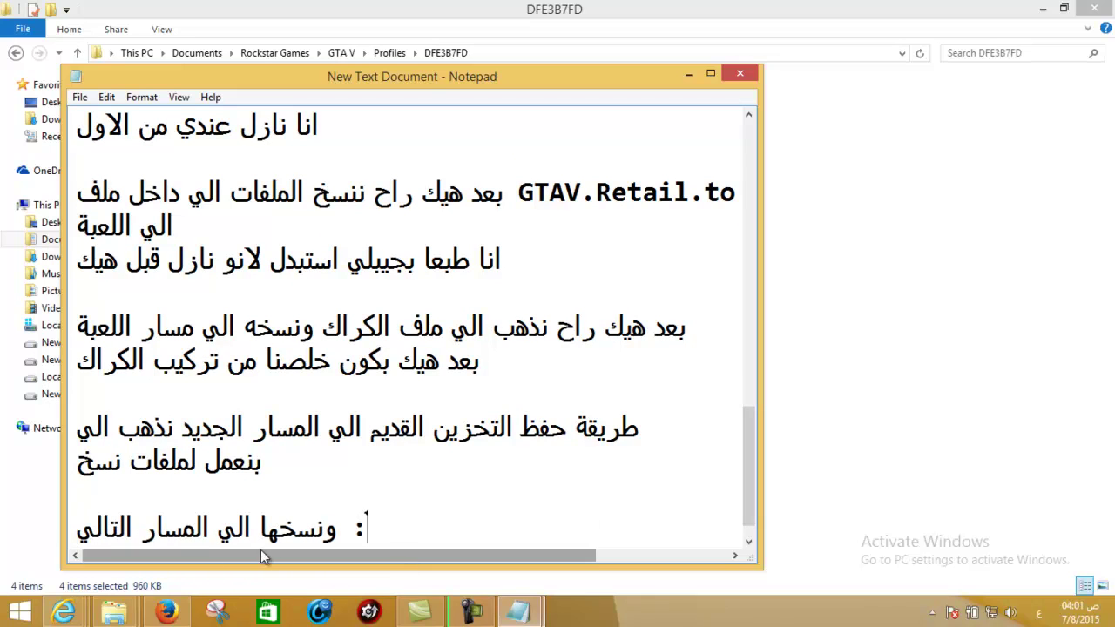
Open Local Disk (C:) in File Explorer, and copy the path C:\ProgramData\Socialclub\RLD!\271590 from the Blogger post draft in Firefox.
key("super+Down")
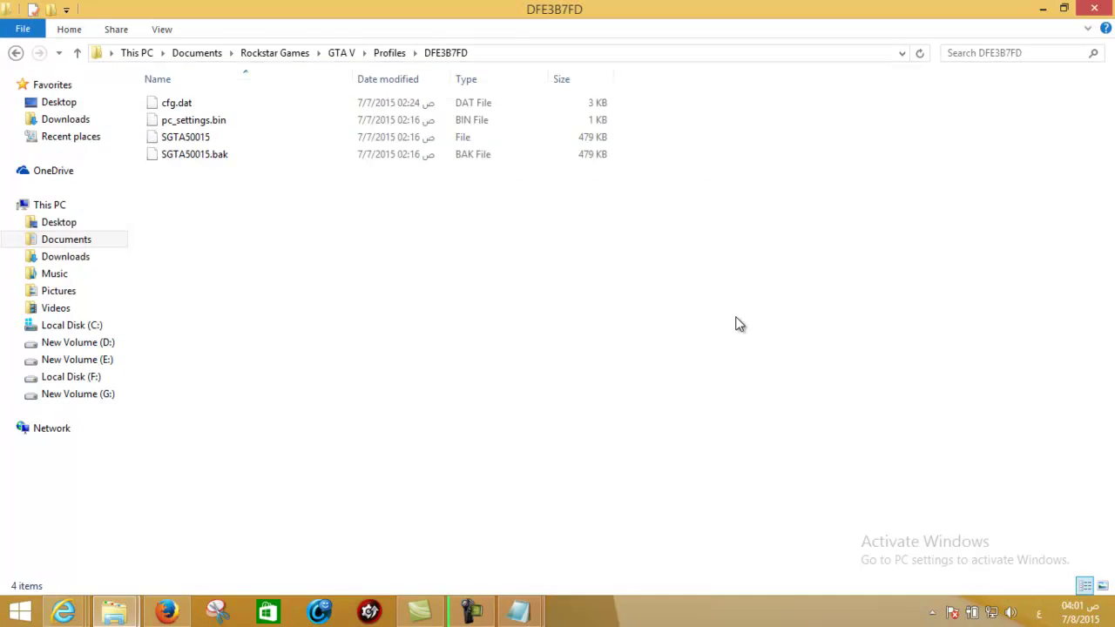
left_click(120, 326)
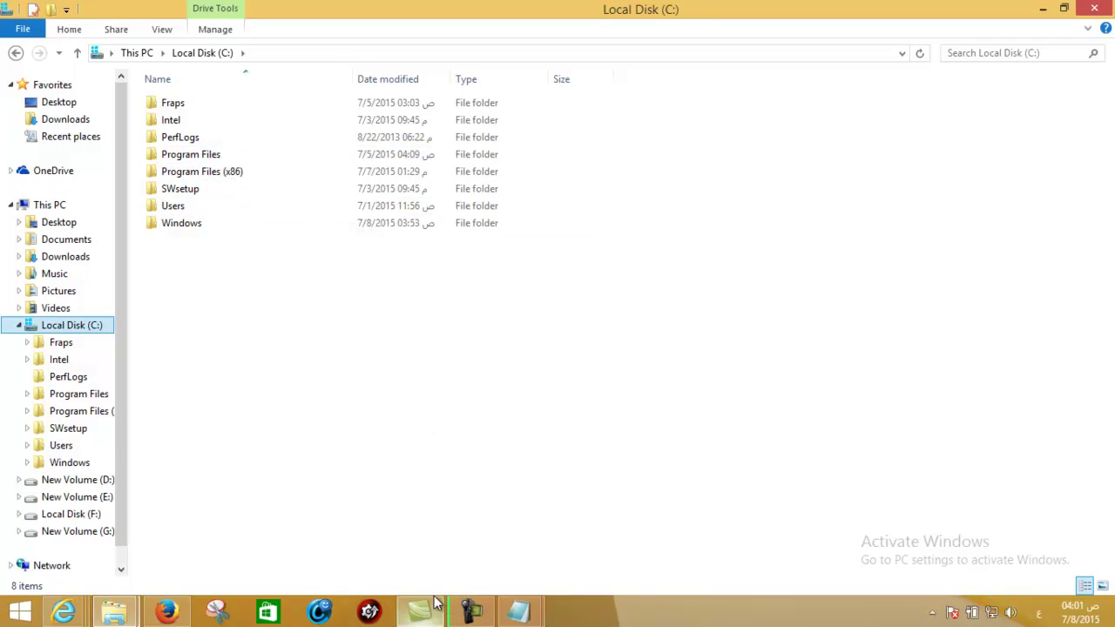
left_click(165, 609)
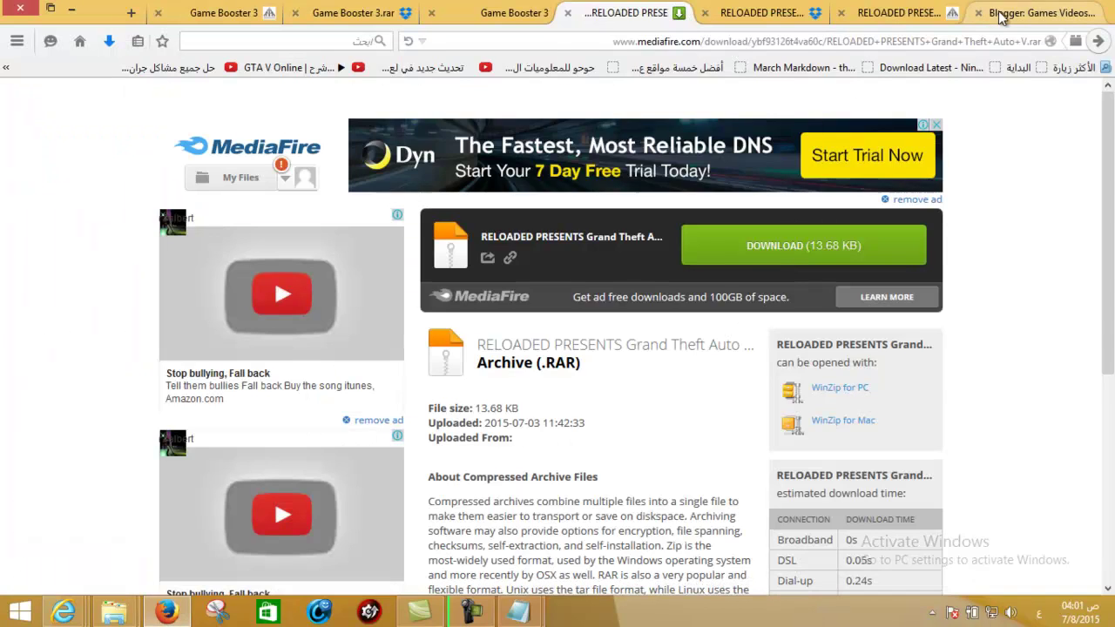
left_click(1000, 19)
scroll(728, 353, "up", 8)
scroll(728, 354, "down", 3)
left_click_drag(787, 473, 541, 473)
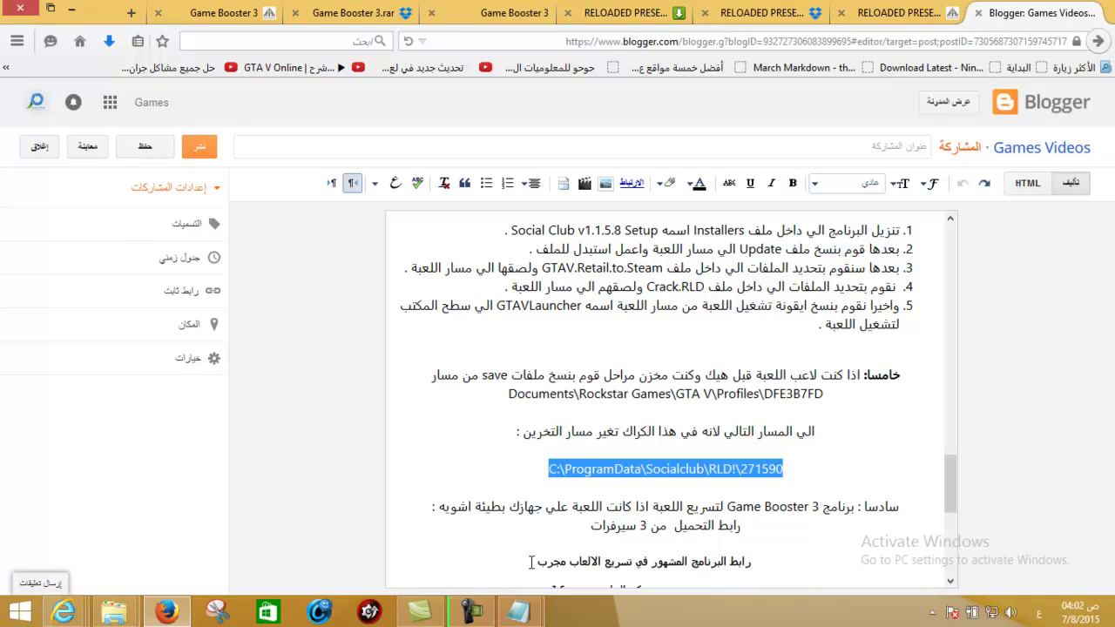
Paste the path C:\ProgramData\Socialclub\RLD!\271590 on a new line at the end of the note.
mouse_move(518, 612)
left_click(629, 523)
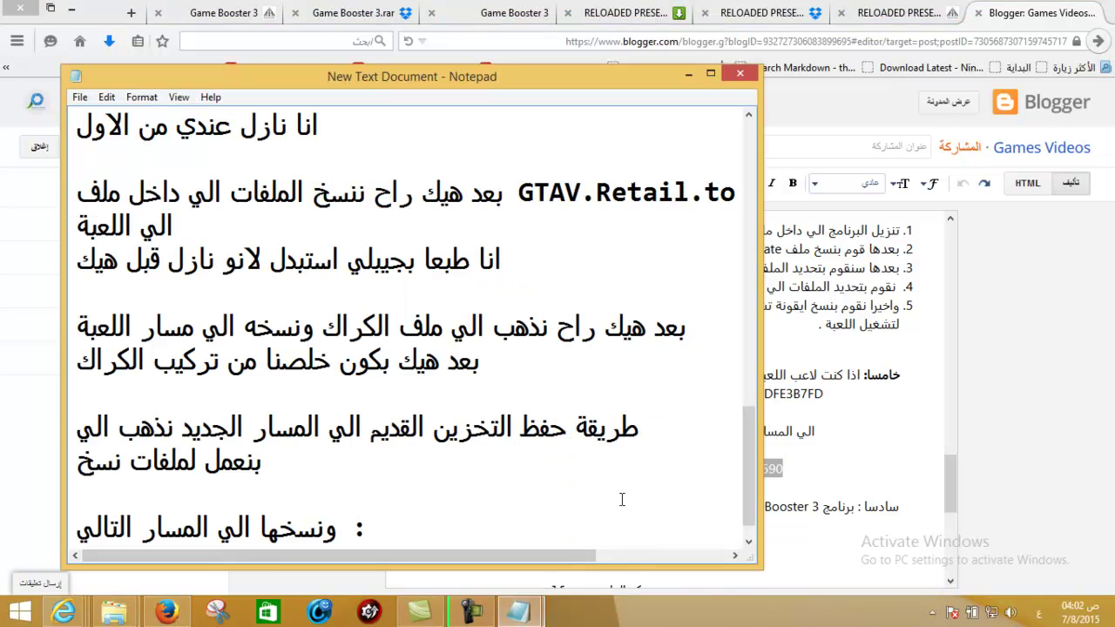
key("Return")
key("ctrl+v")
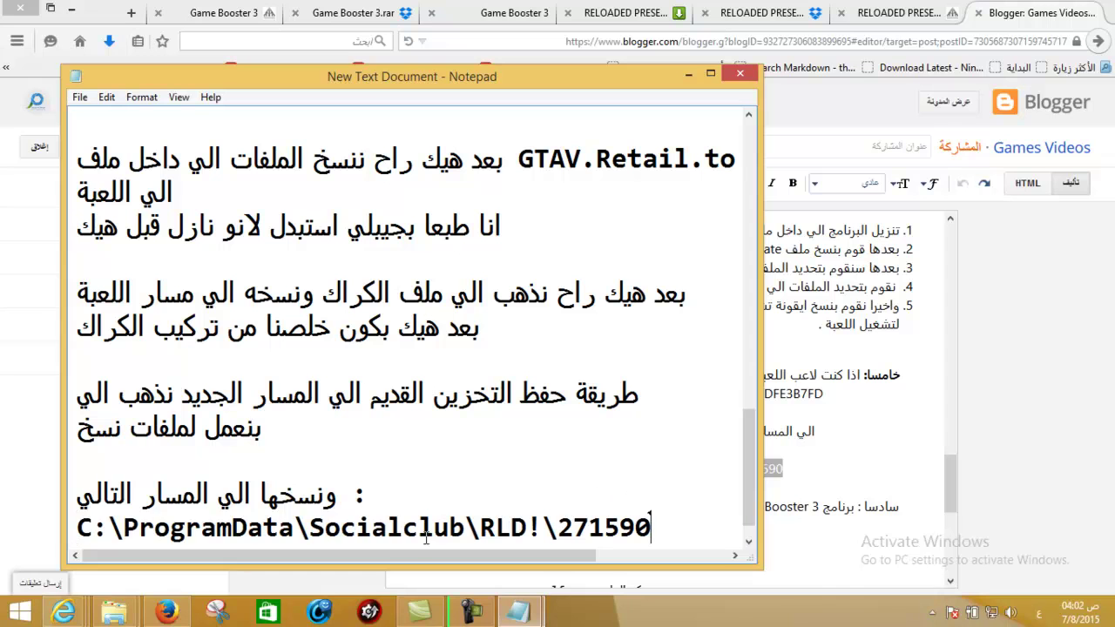
Go to the folder C:\ProgramData\Socialclub\RLD!\271590 in the Local Disk (C:) File Explorer window.
mouse_move(114, 612)
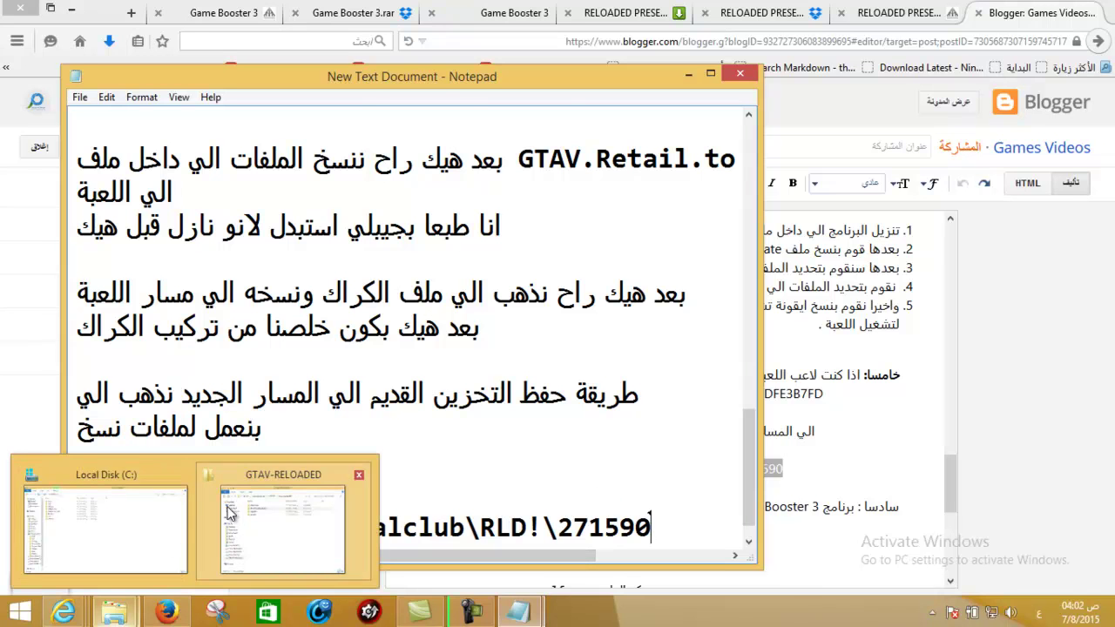
left_click(162, 510)
left_click(266, 50)
key("ctrl+v")
key("Return")
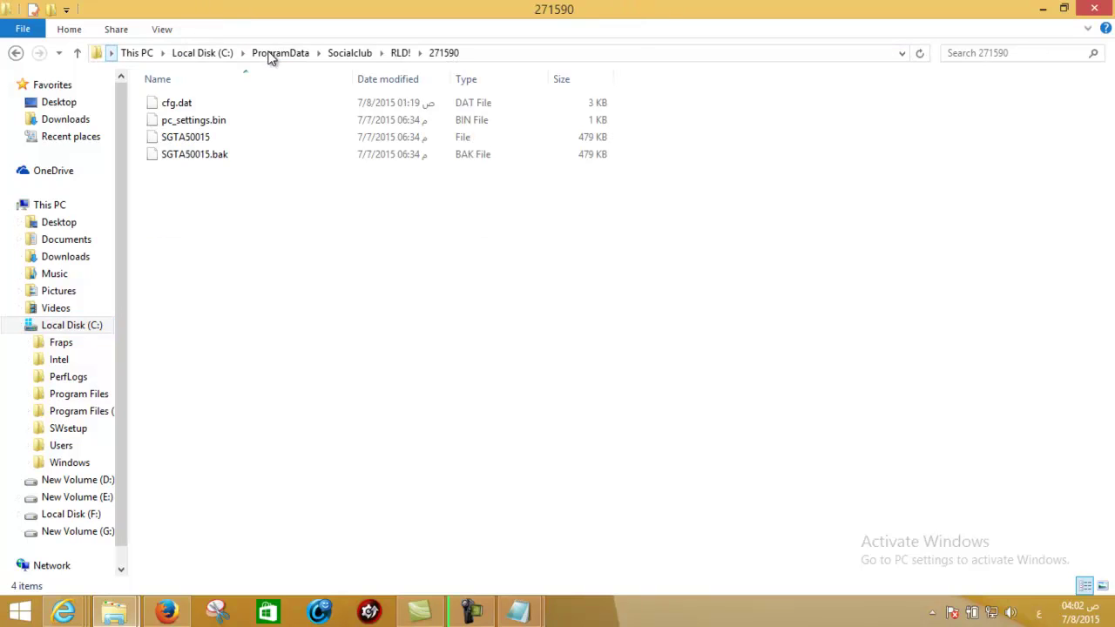
Select all the save files in the 271590 folder.
left_click_drag(441, 312, 169, 90)
left_click(379, 208)
right_click(379, 209)
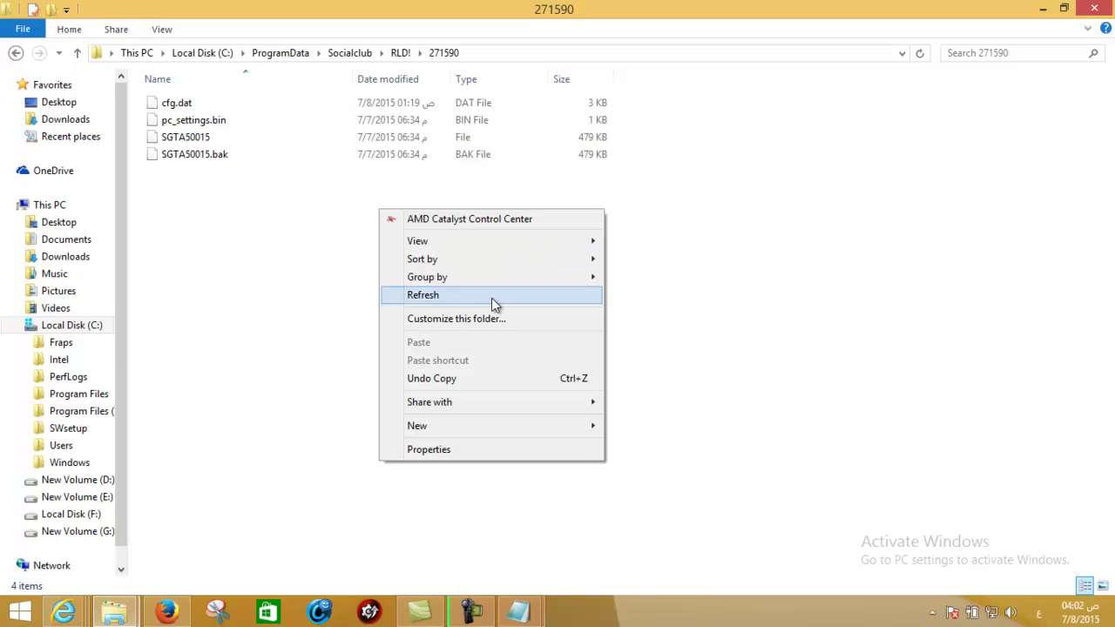
left_click(219, 184)
left_click_drag(177, 194, 199, 114)
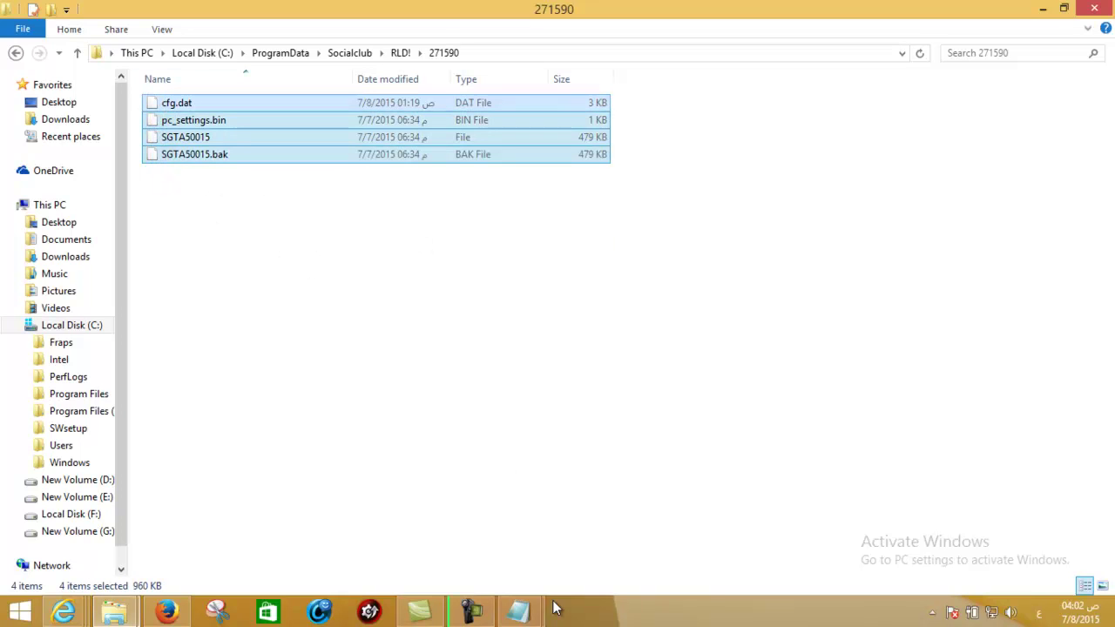
Write "بنعمل لصق الهم هون هيك بكون" on a new line below the save path in the Notepad note.
left_click(514, 615)
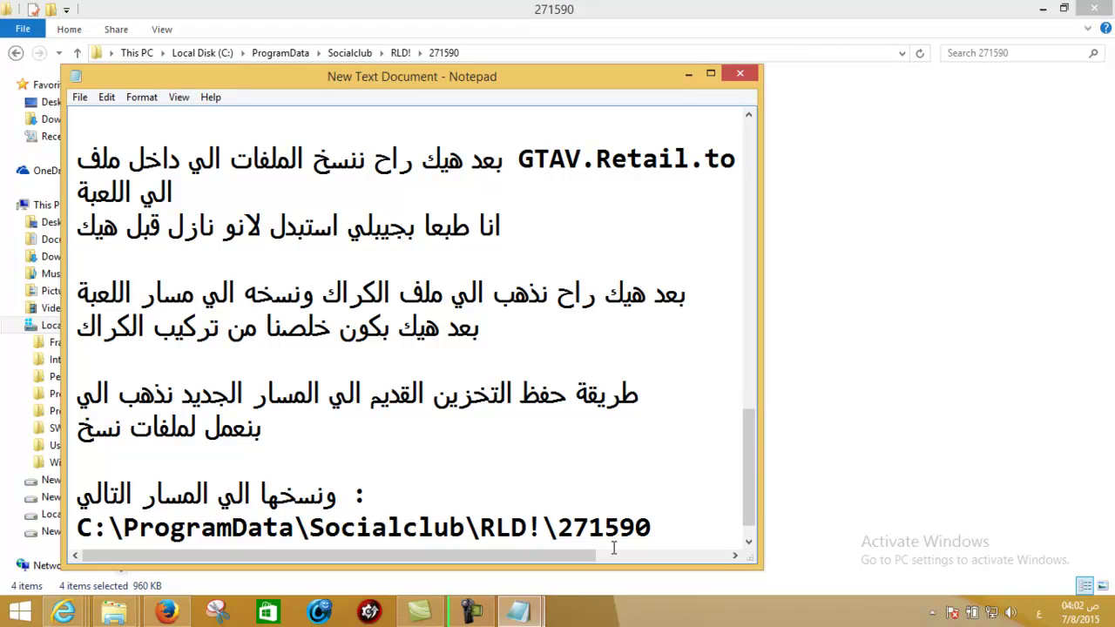
key("Return")
type("بنعمل ")
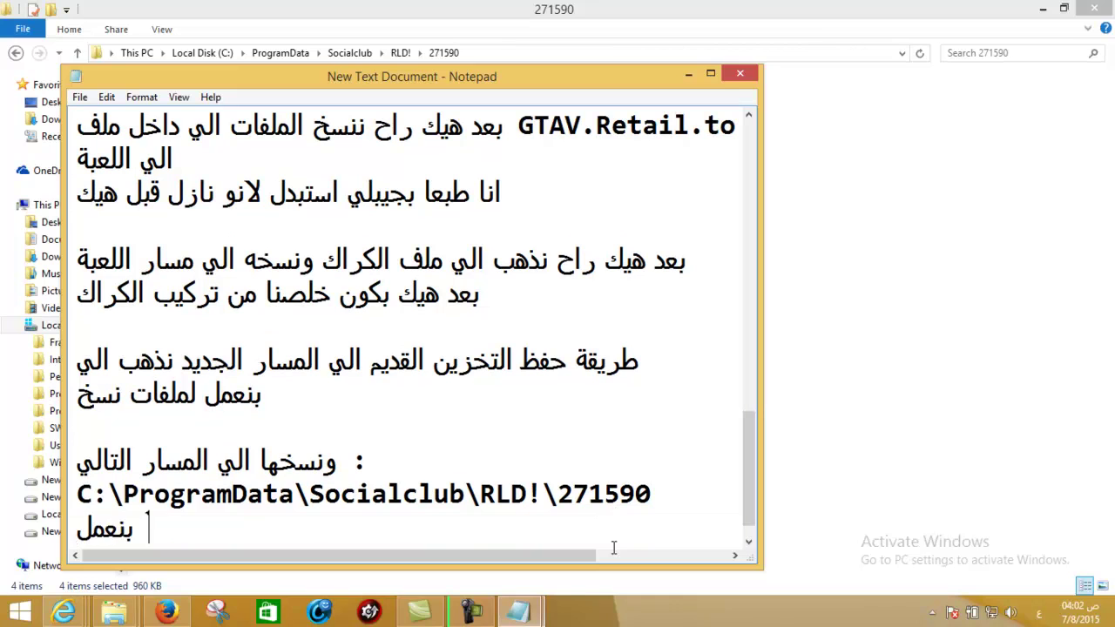
type("لص")
type("ق ال")
type("هم هو")
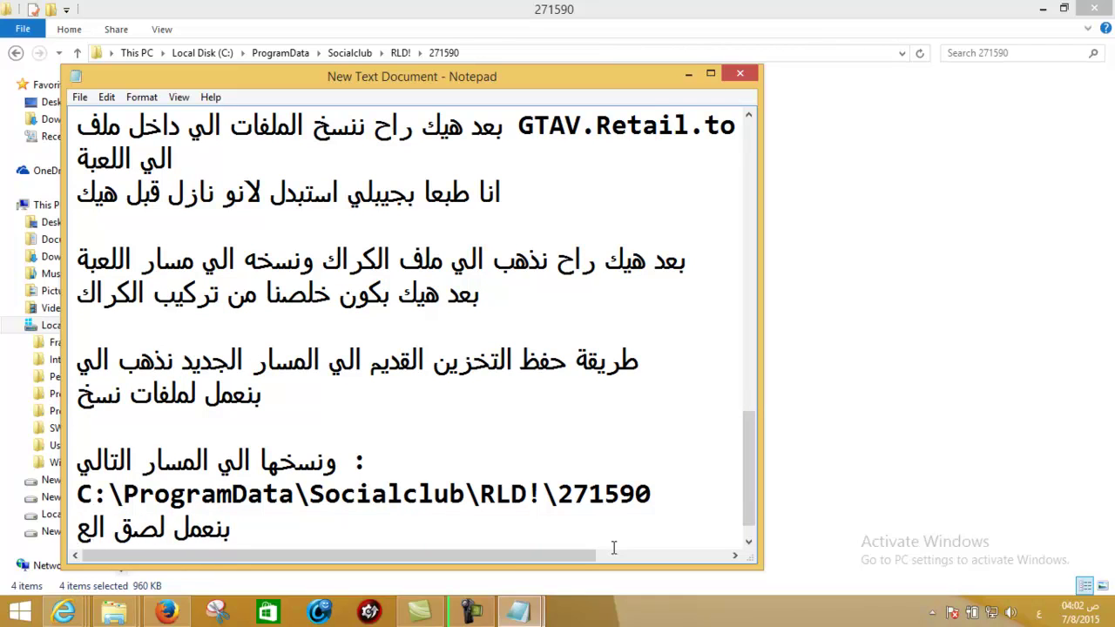
type("ن ")
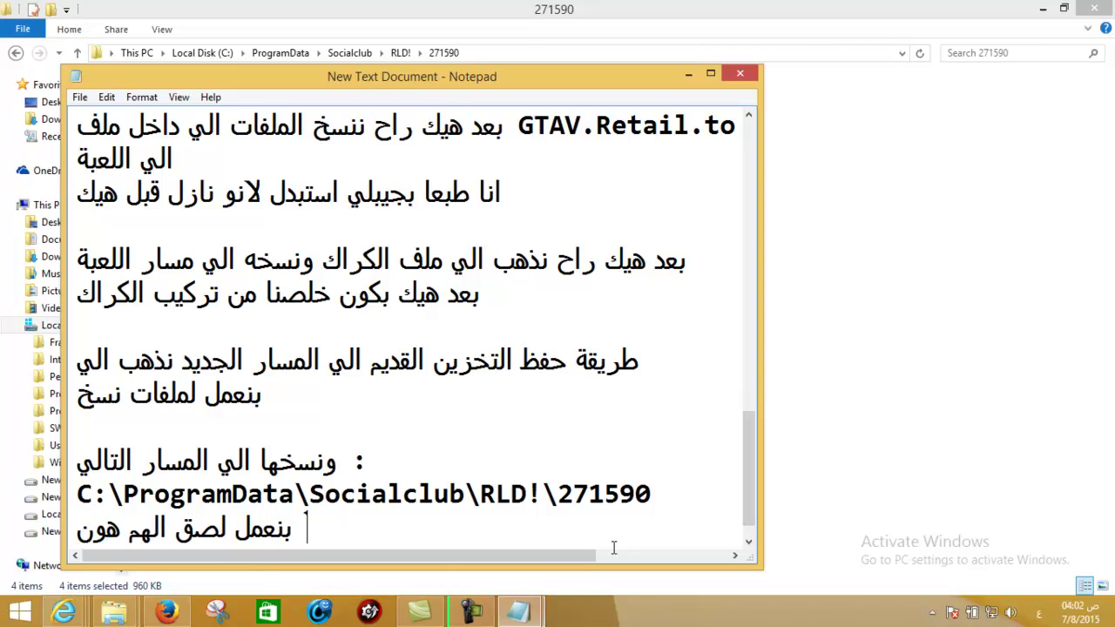
type("هيك بكون ")
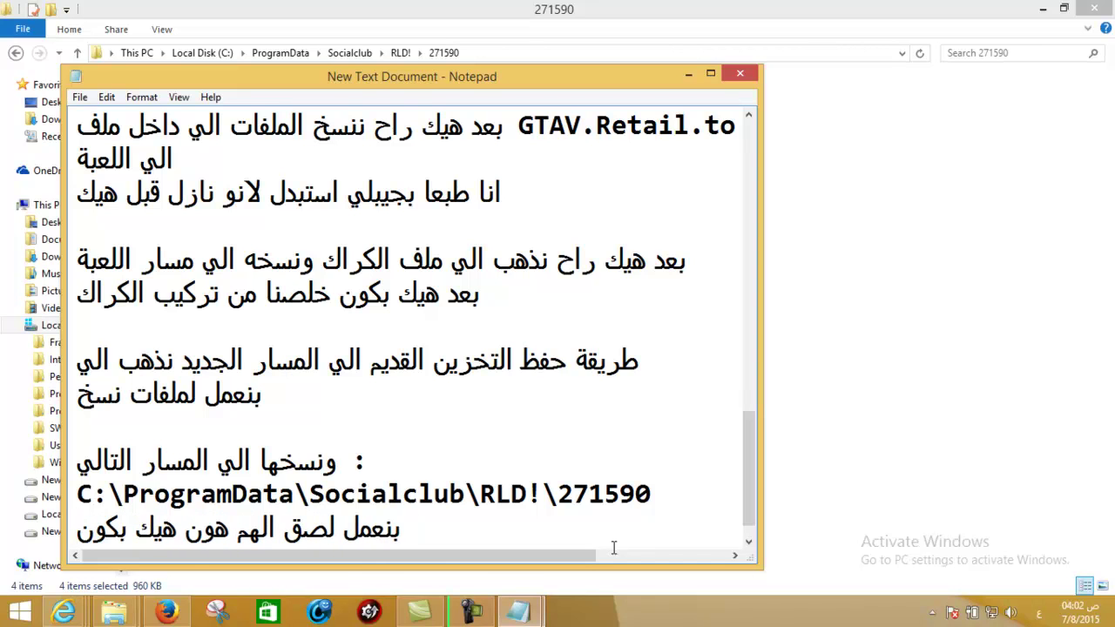
type("احفظ")
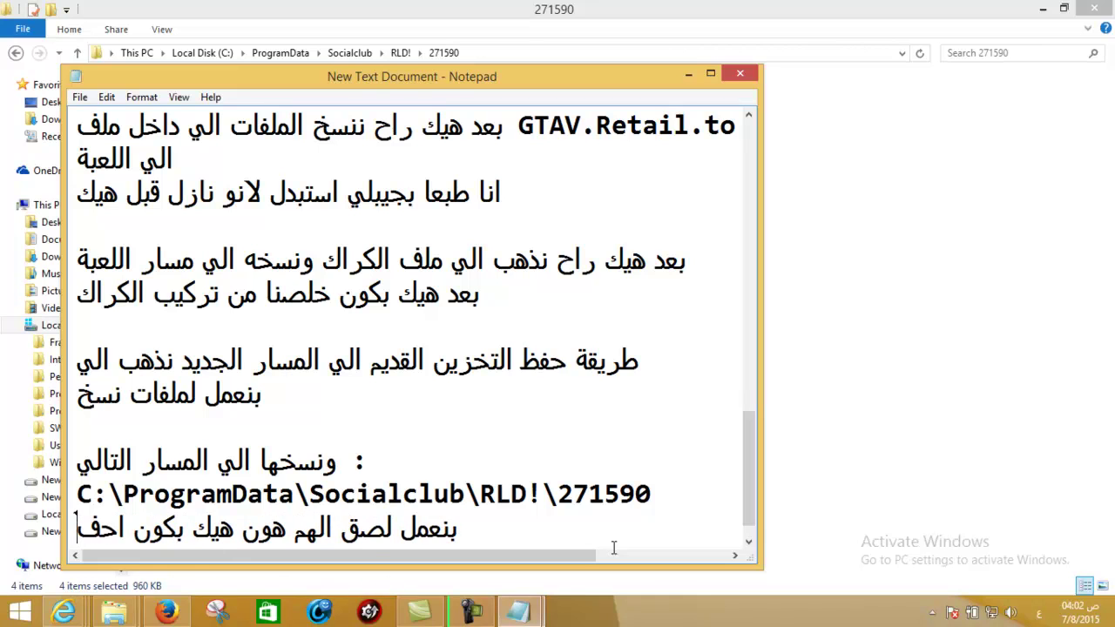
key("BackSpace")
key("BackSpace")
key("BackSpace")
key("BackSpace")
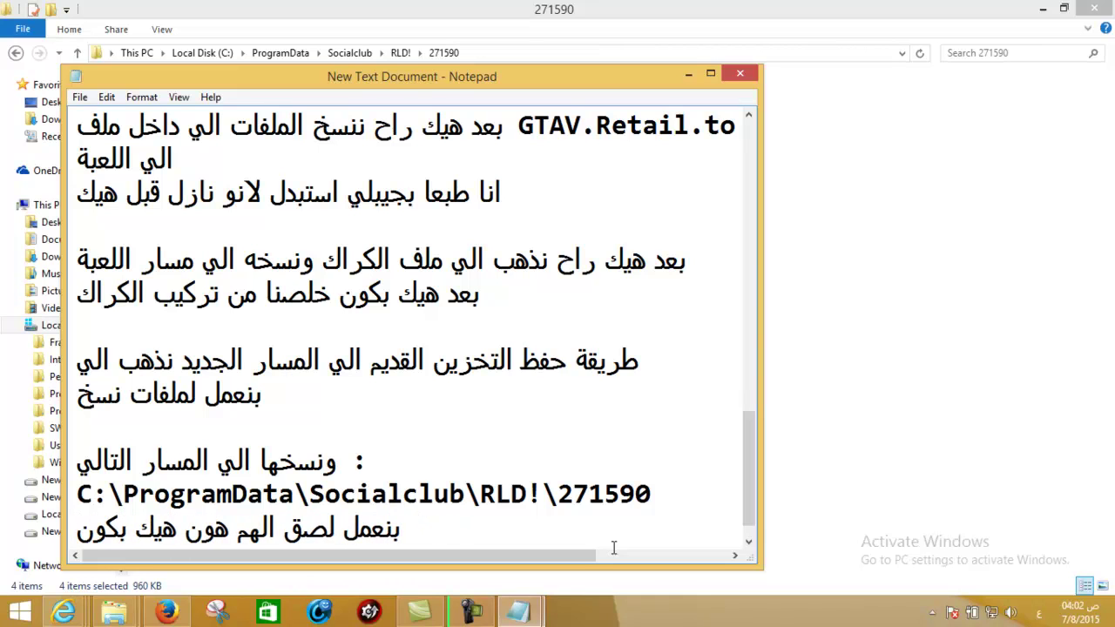
Complete the note's last line with "حافظتو علي التخزين".
type("حافظ")
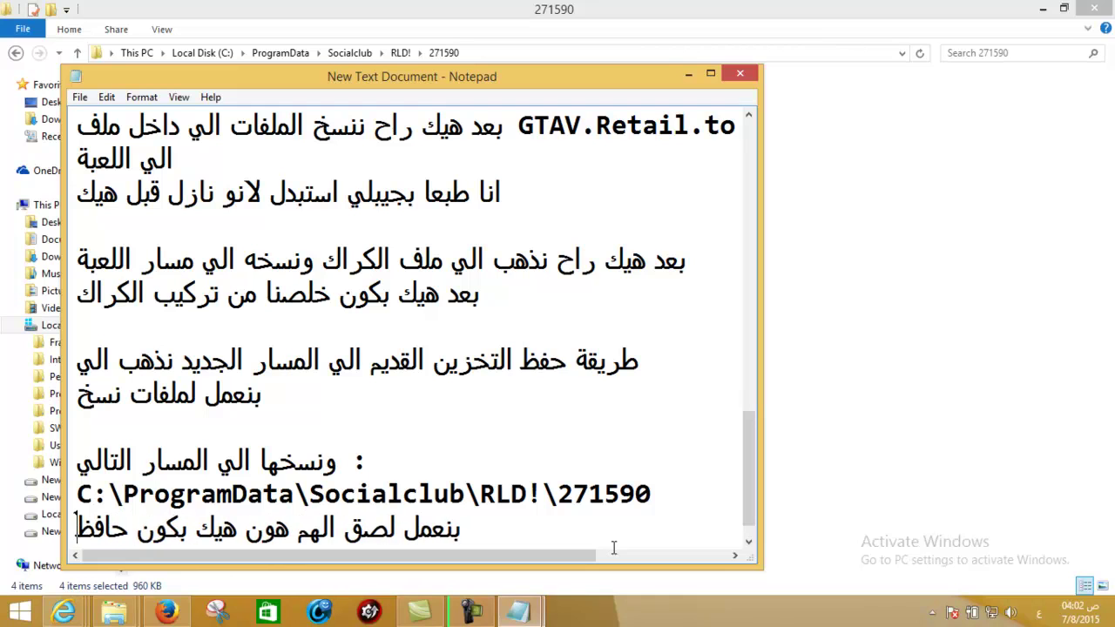
type("تو علي ال")
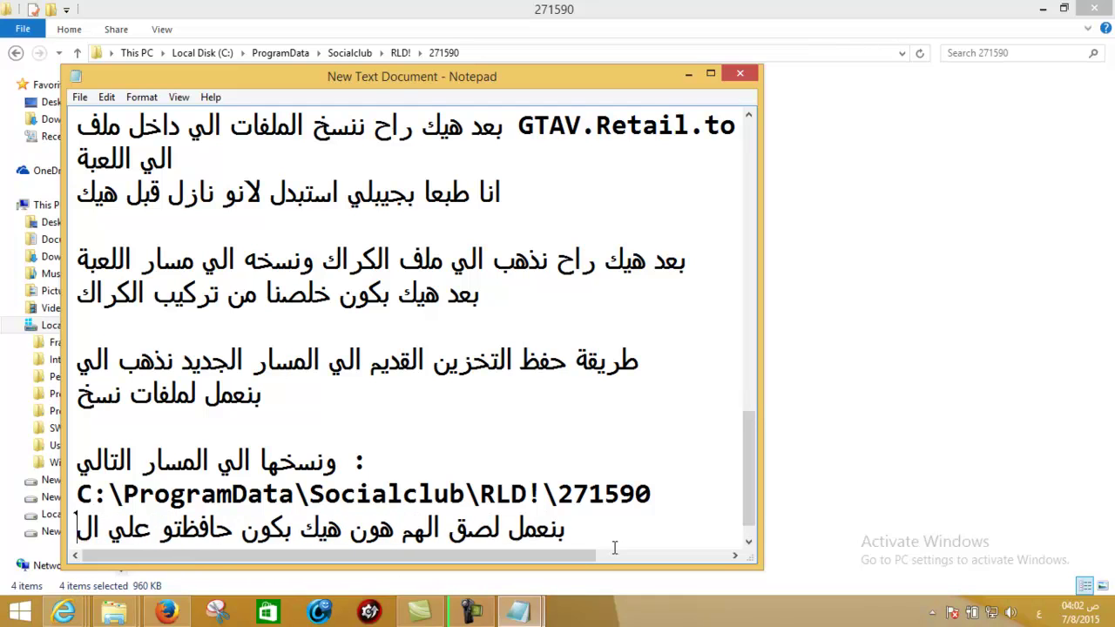
type("تخريم")
key("BackSpace")
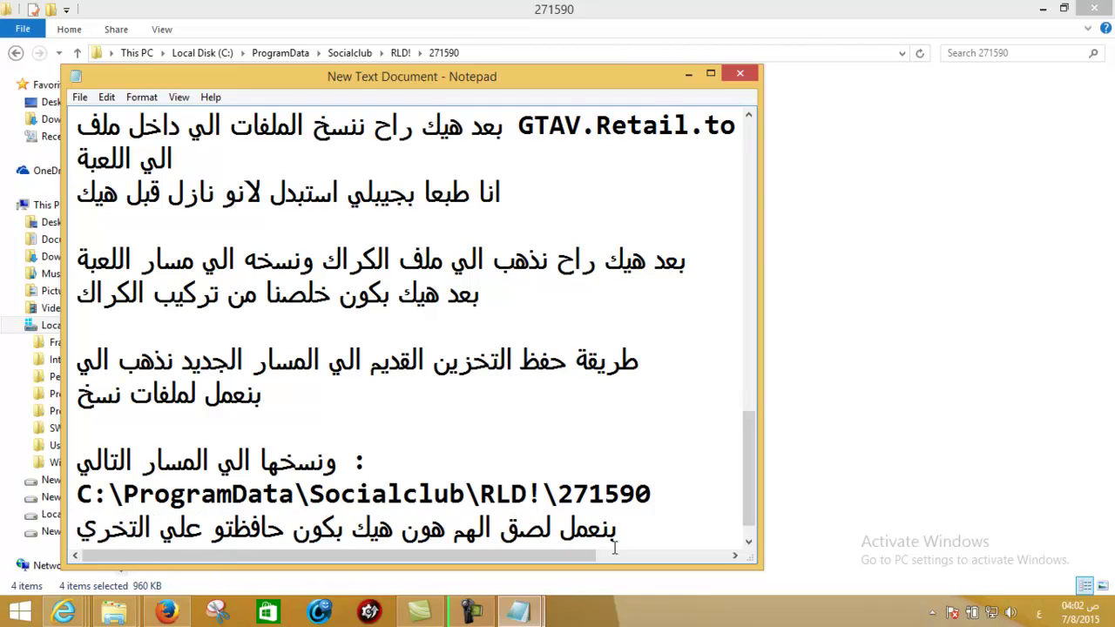
key("BackSpace")
key("BackSpace")
type("زين")
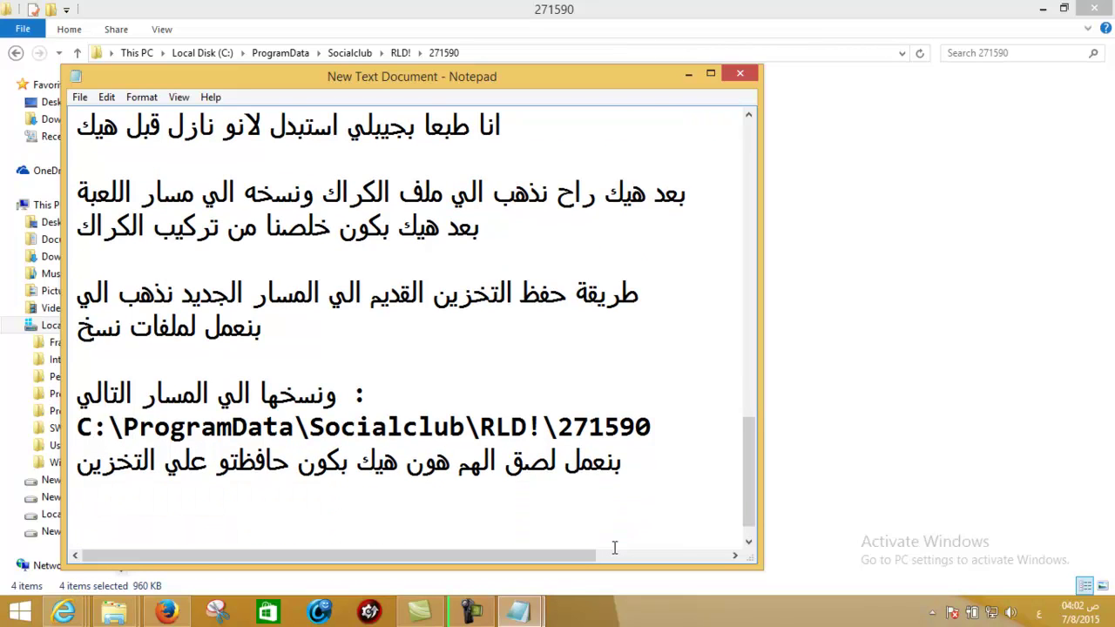
type("ا")
key("BackSpace")
key("BackSpace")
key("BackSpace")
key("BackSpace")
key("BackSpace")
key("BackSpace")
Write "خليني انجرب اللعبة شغالة ولا لاء مع بعض" below a blank line at the end of the note.
type("خليني ان")
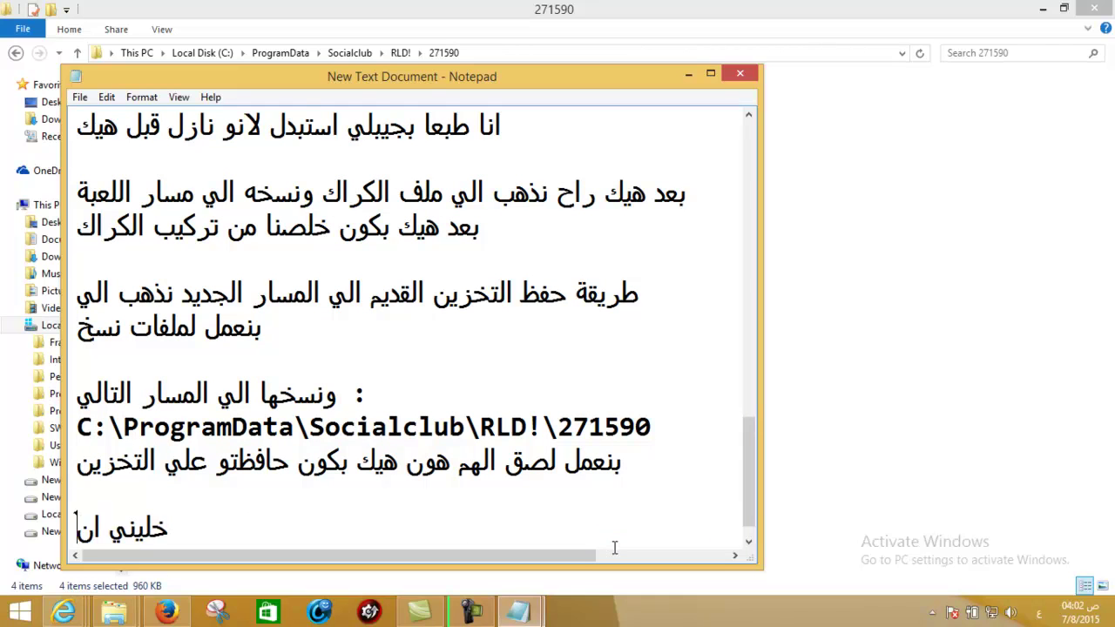
type("جرب ال")
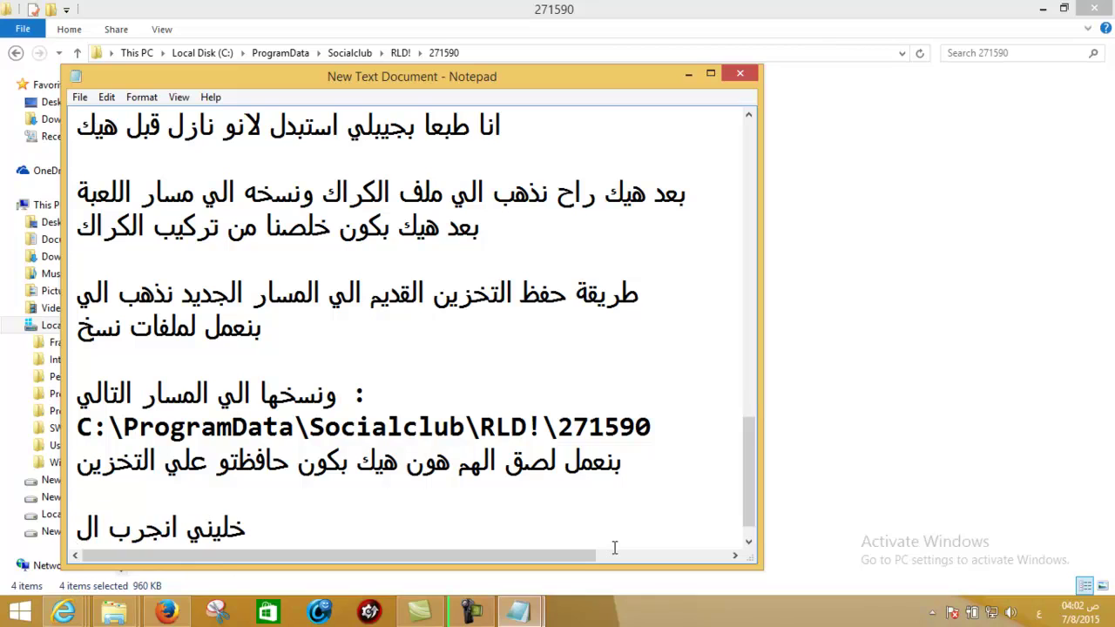
key("BackSpace")
type("للعب")
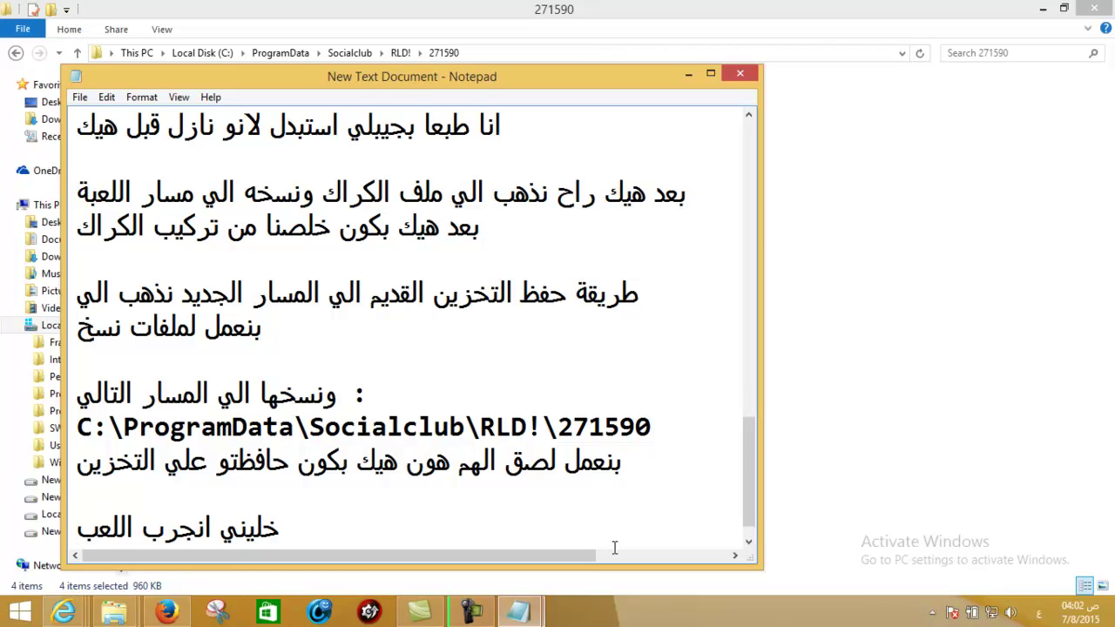
type("ة شغا")
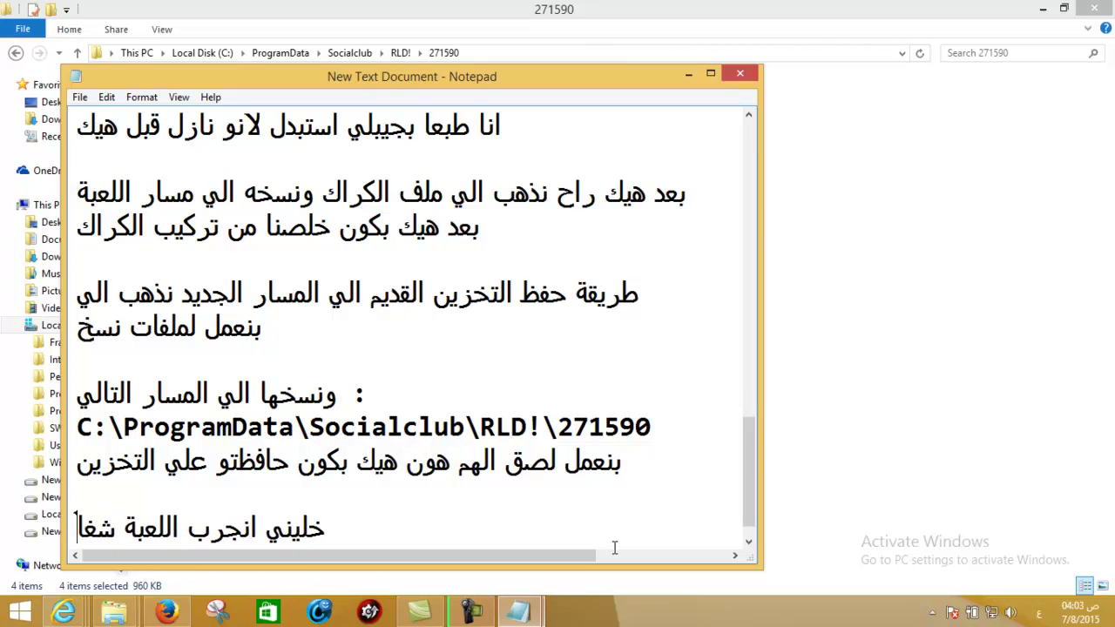
type("لة ولا ل")
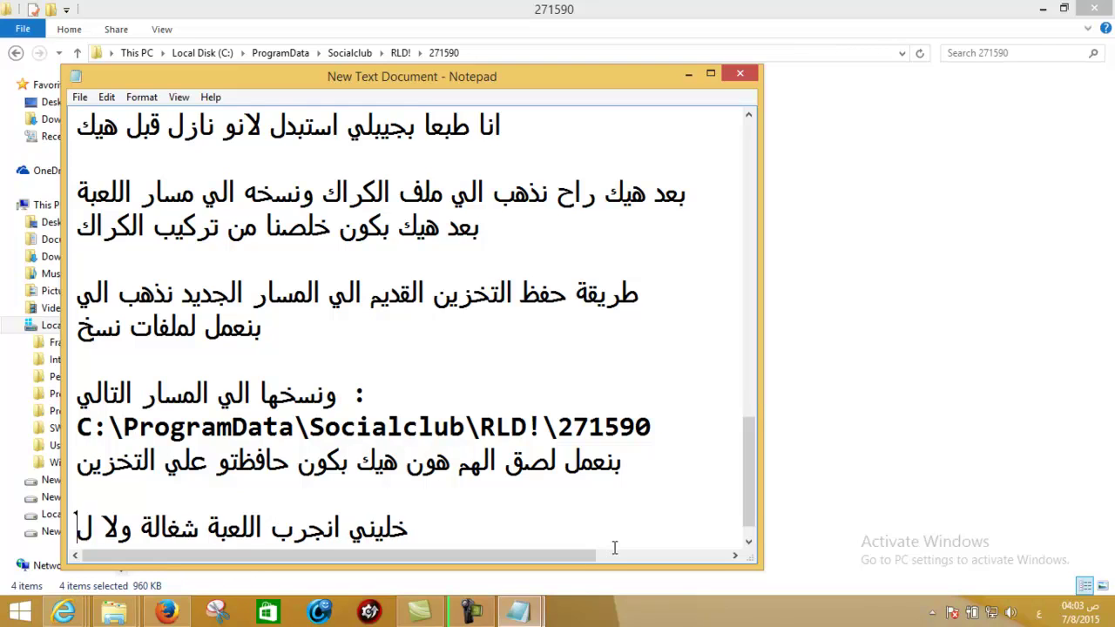
type("اء مع بعض")
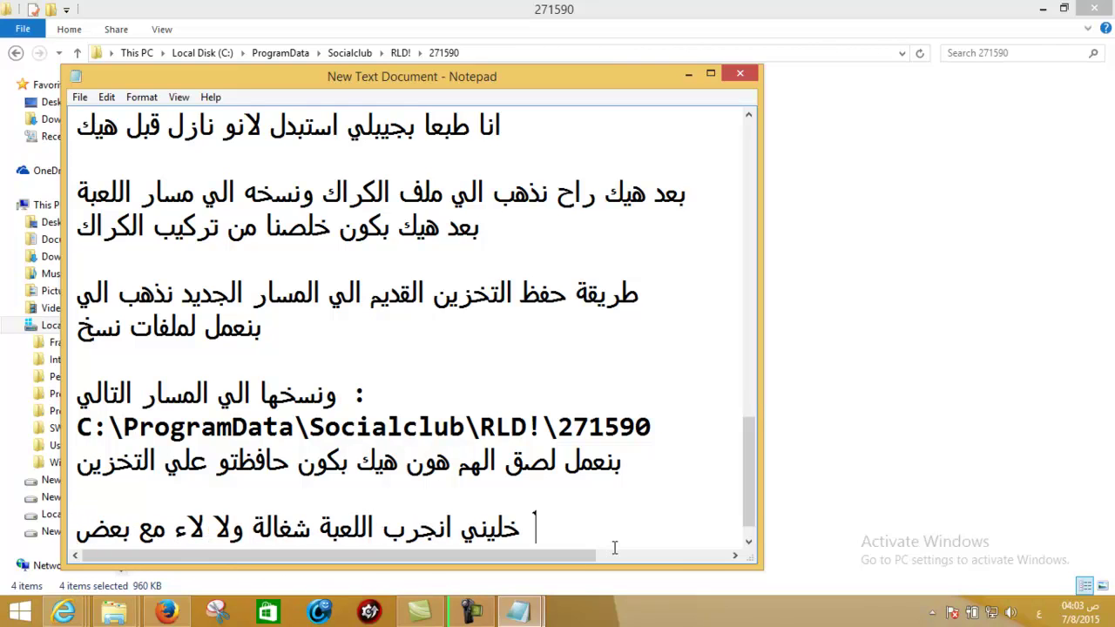
Add the line "اول شي بدي اعمل اختصار لليقونة اللعبة علي سطح المكتب" at the end of the note.
key("Return")
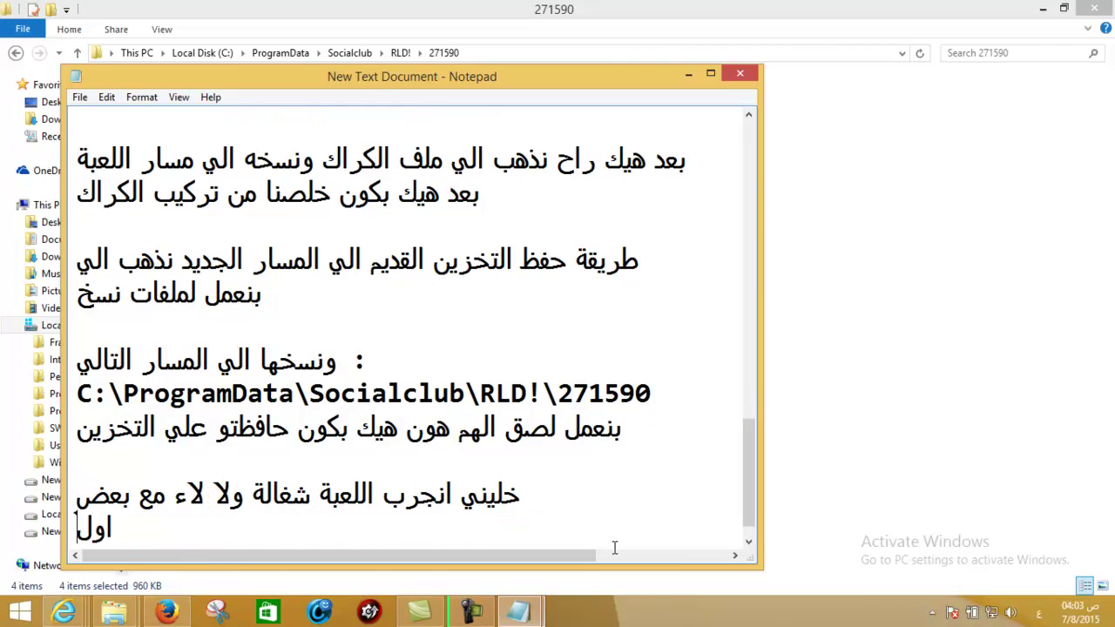
type("اول شي بدي اعمل اختصار لل")
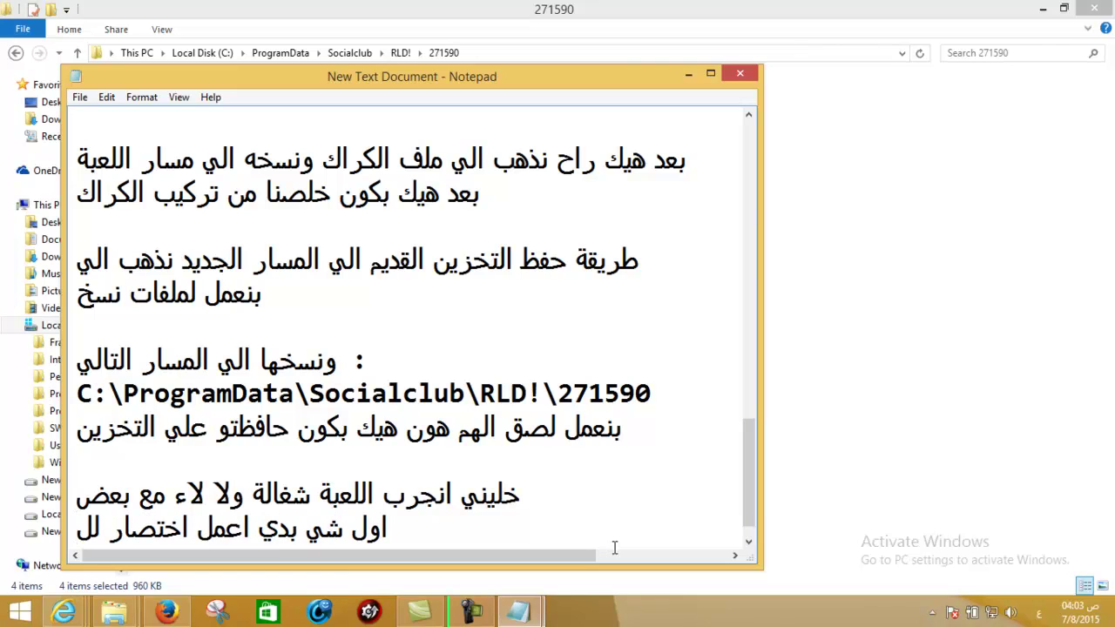
type("يقونة ا")
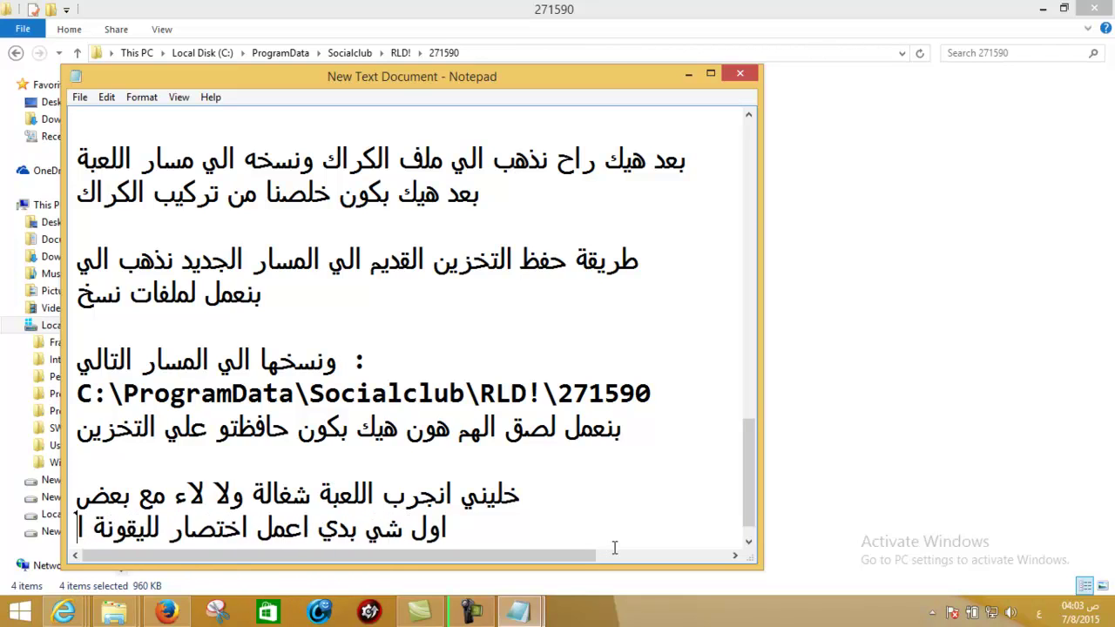
type("للعبة علي سك")
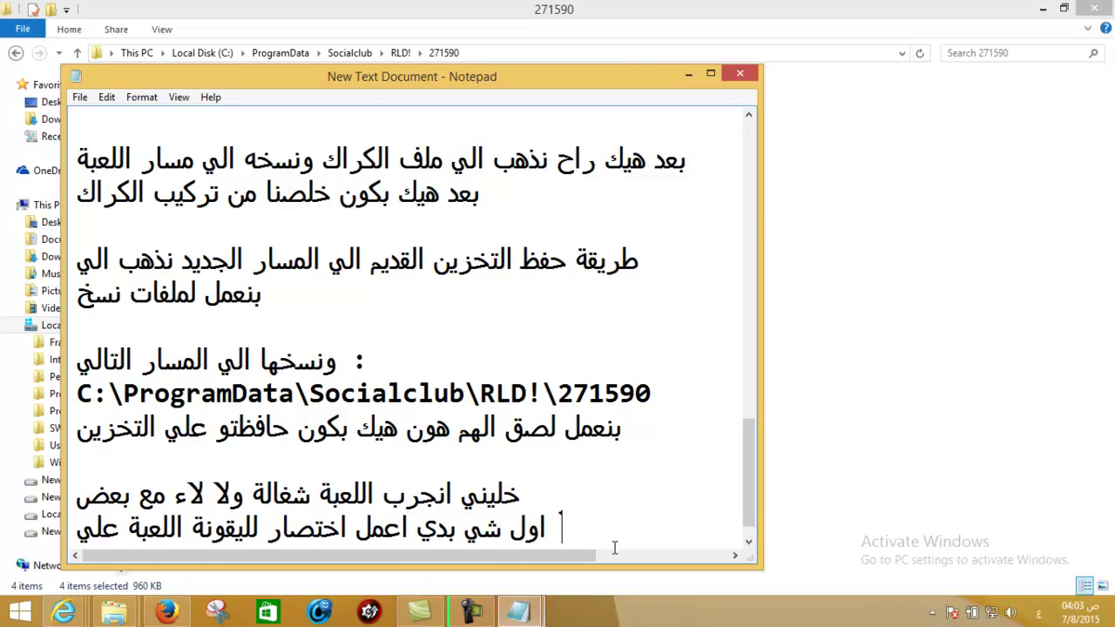
key("BackSpace")
type("طح المكتب")
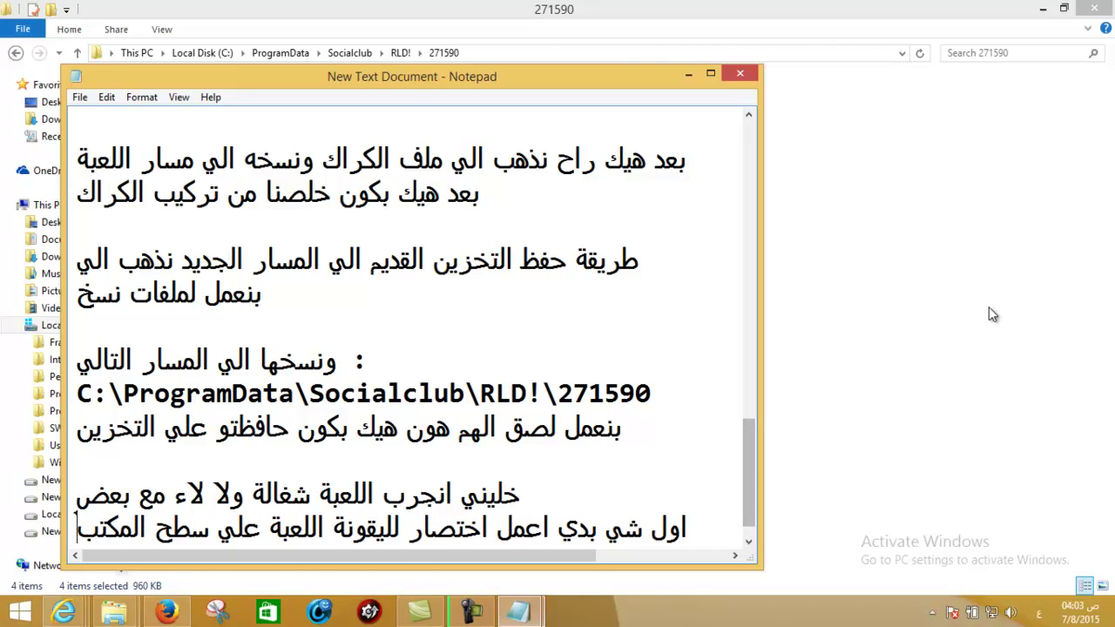
Switch to File Explorer and open the Grand Theft Auto V folder inside GTA_5 on New Volume (D:).
left_click(949, 306)
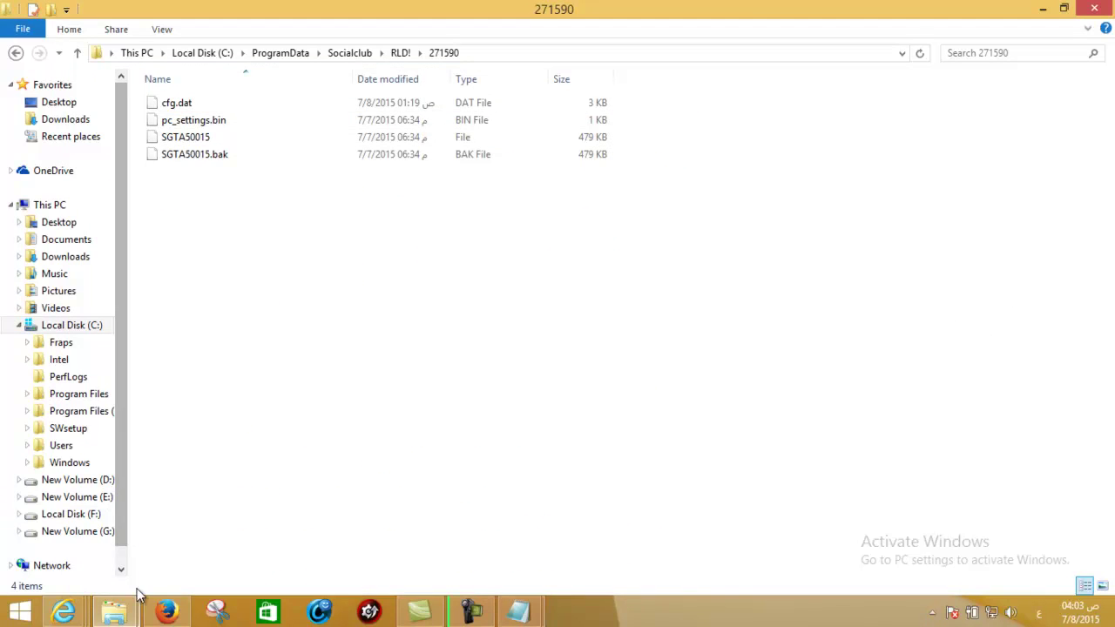
mouse_move(129, 608)
left_click(162, 525)
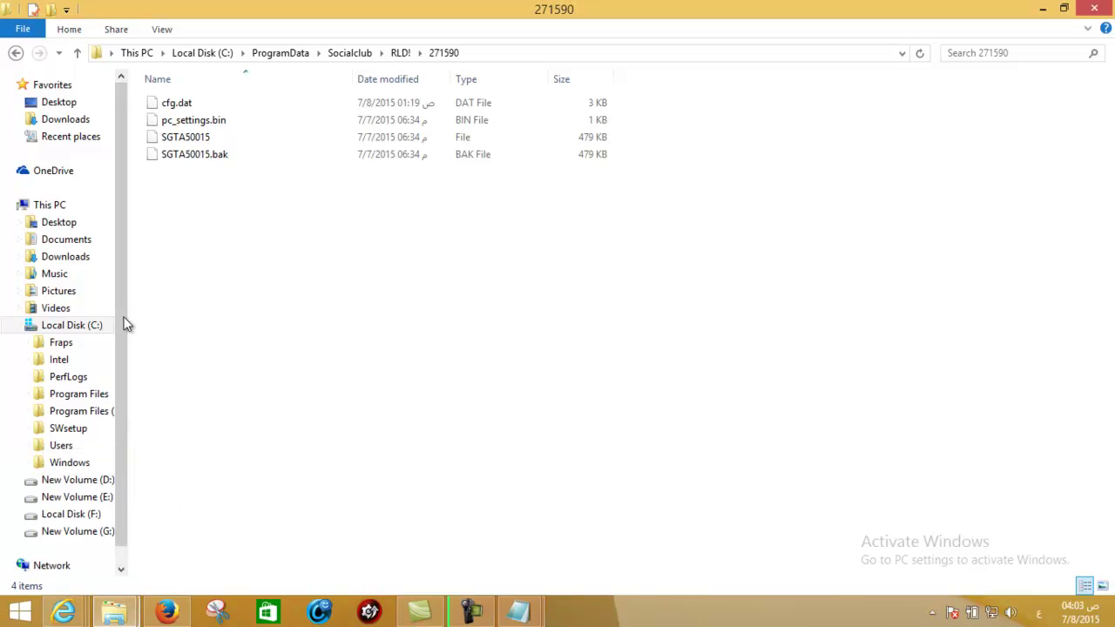
left_click(89, 485)
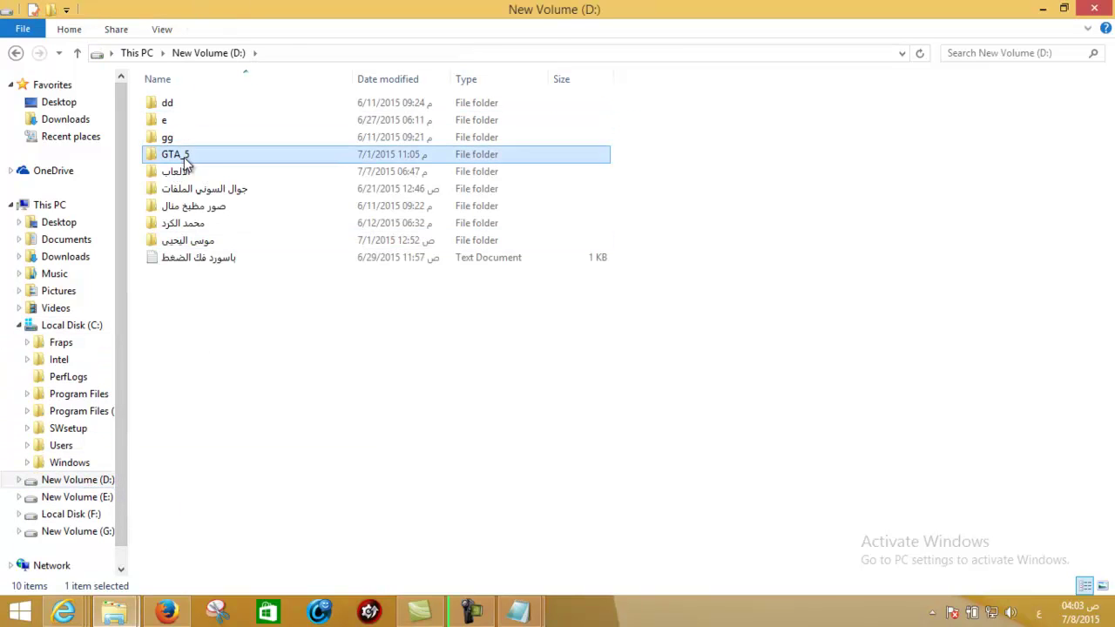
double_click(187, 152)
double_click(193, 106)
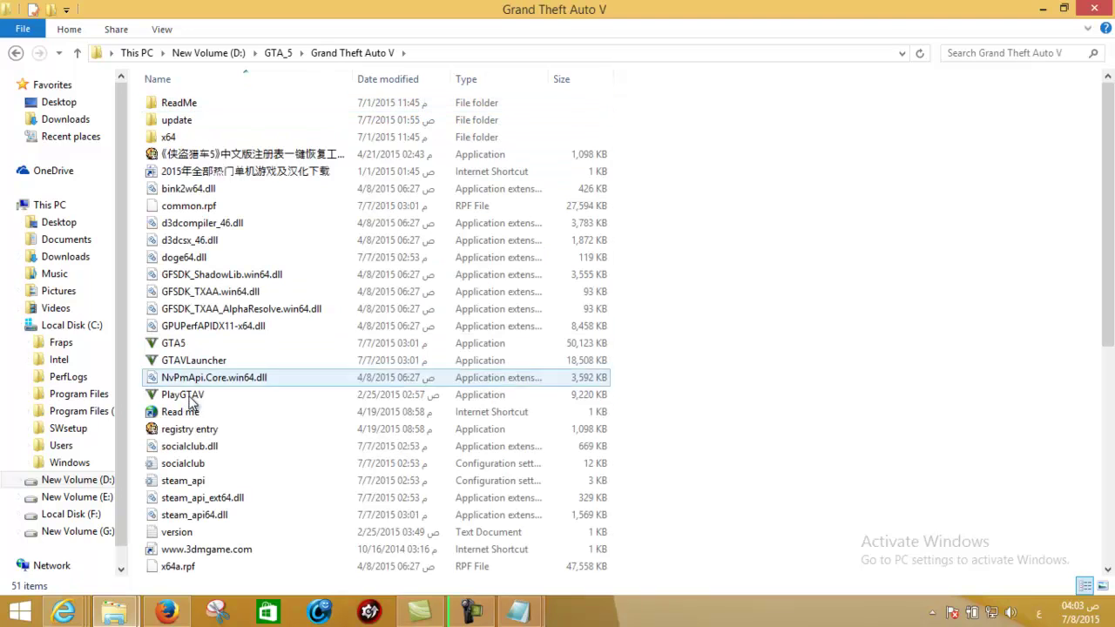
Create a desktop shortcut for GTAVLauncher and show the desktop.
left_click(148, 364)
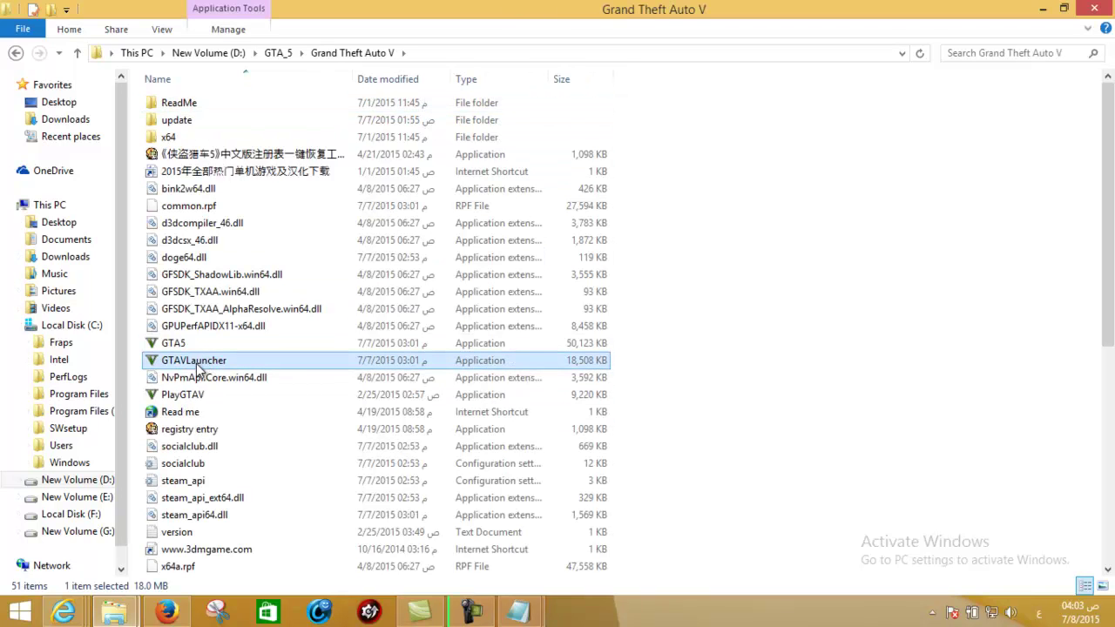
scroll(200, 348, "up", 2, "ctrl")
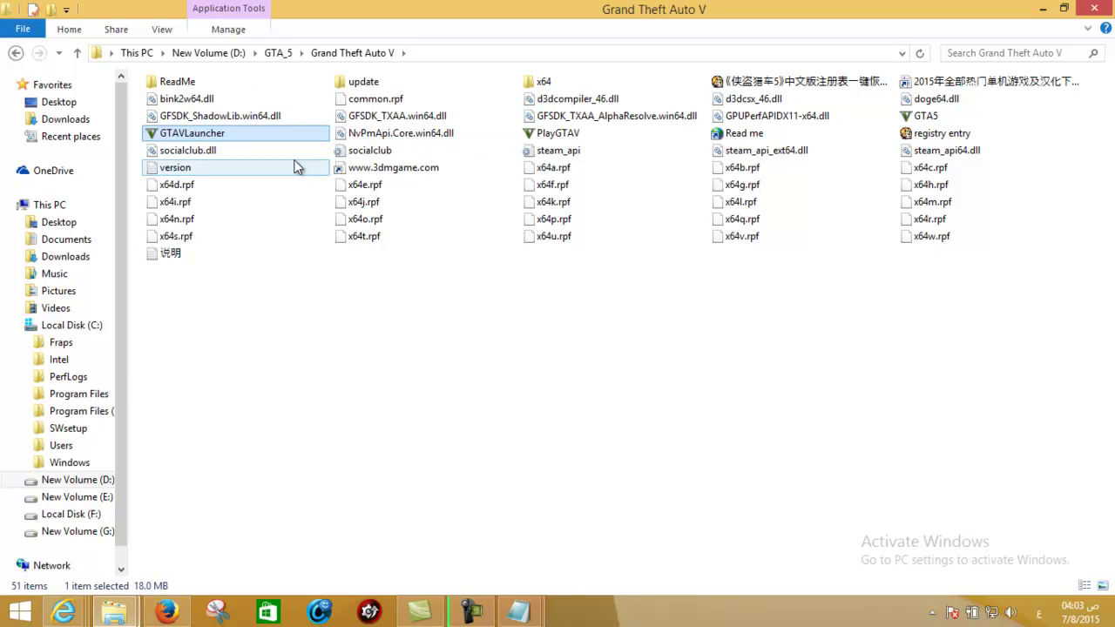
scroll(285, 210, "up", 2, "ctrl")
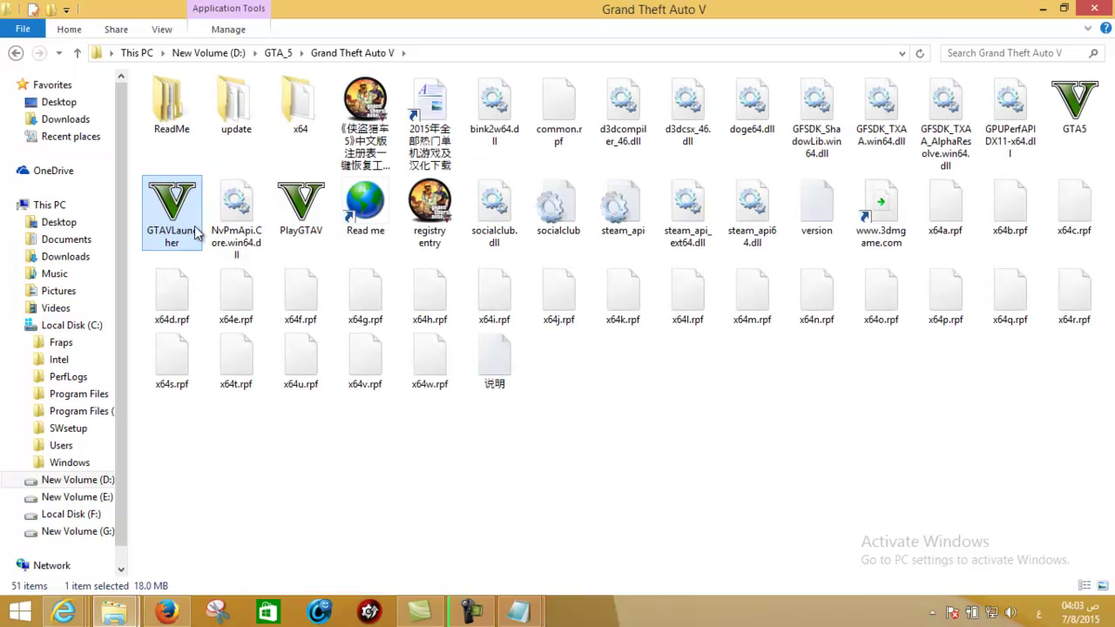
scroll(172, 202, "down", 1, "ctrl")
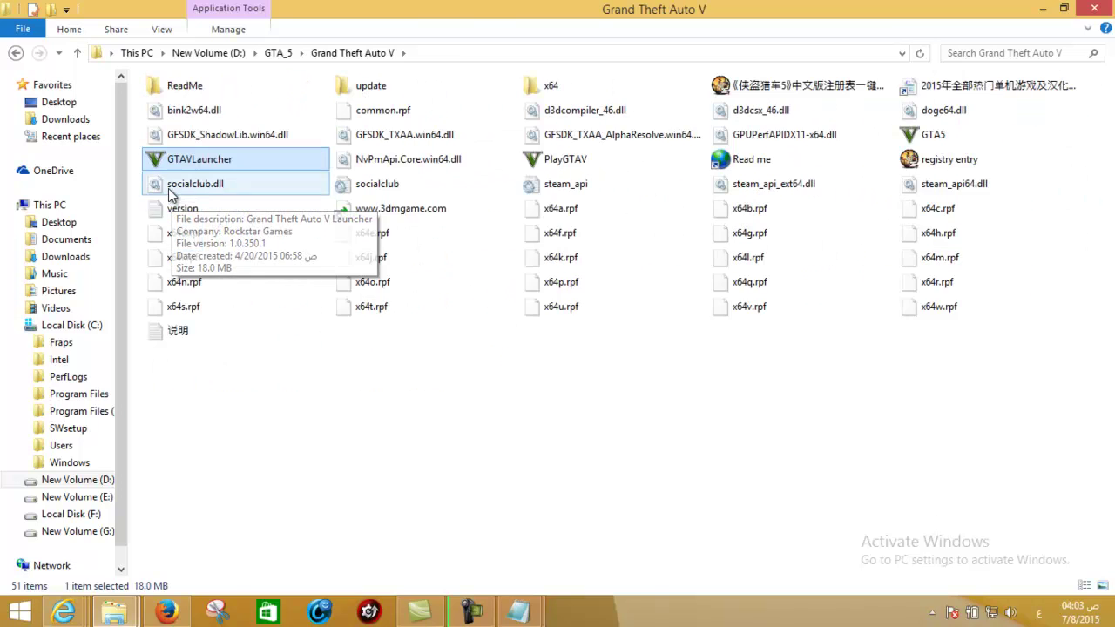
right_click(199, 149)
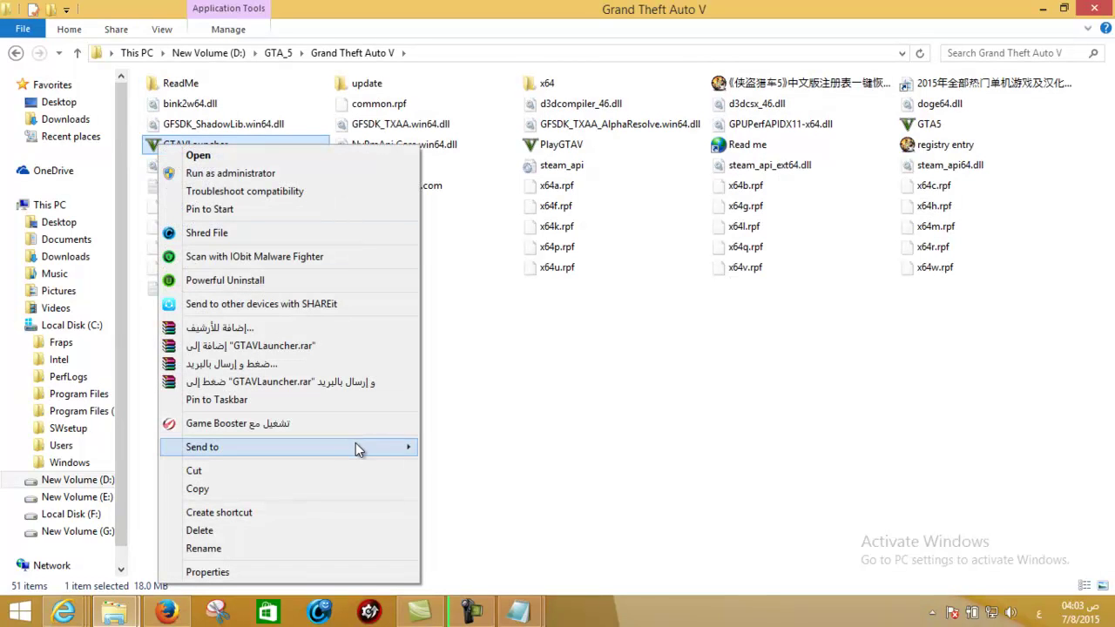
mouse_move(356, 447)
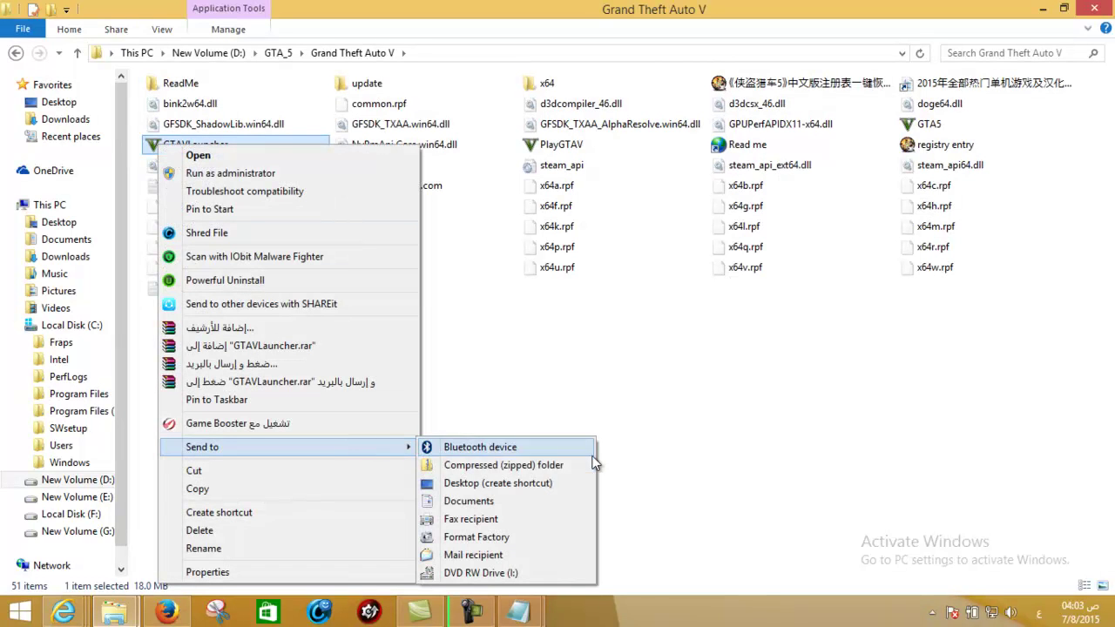
left_click(536, 484)
key("super+d")
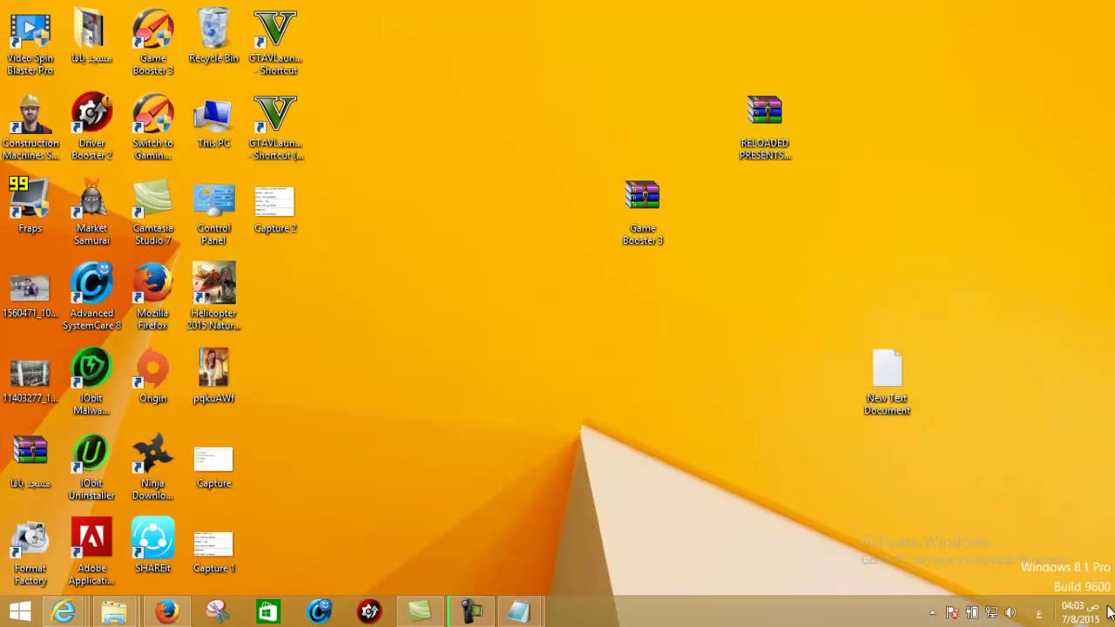
Switch back to the New Text Document note and add the line "هلاء بنشغلها" at its end.
right_click(269, 118)
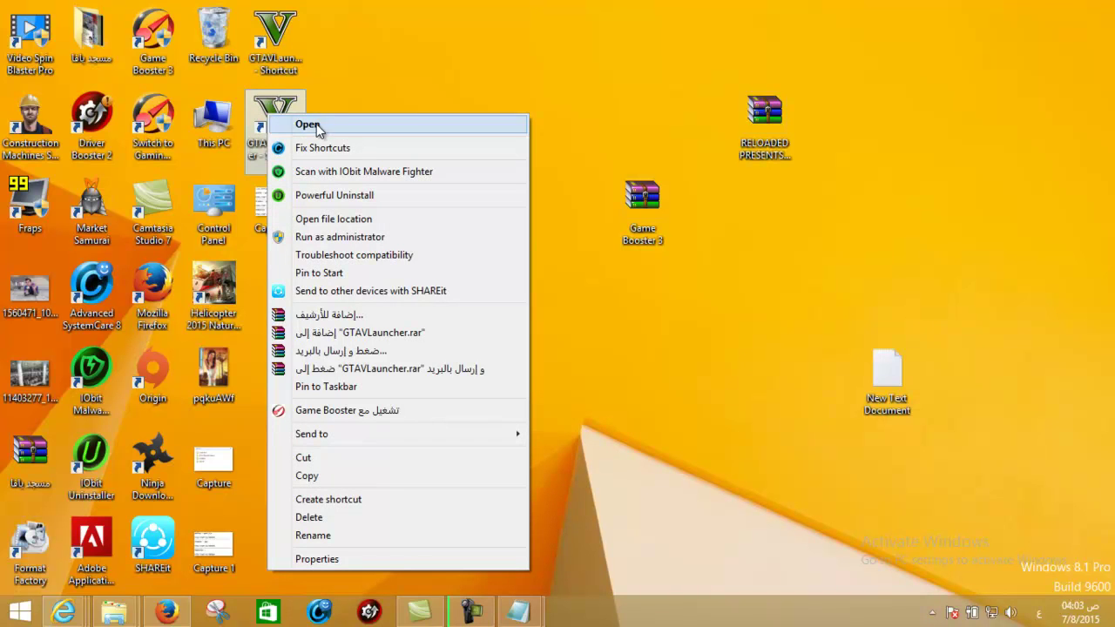
left_click(318, 90)
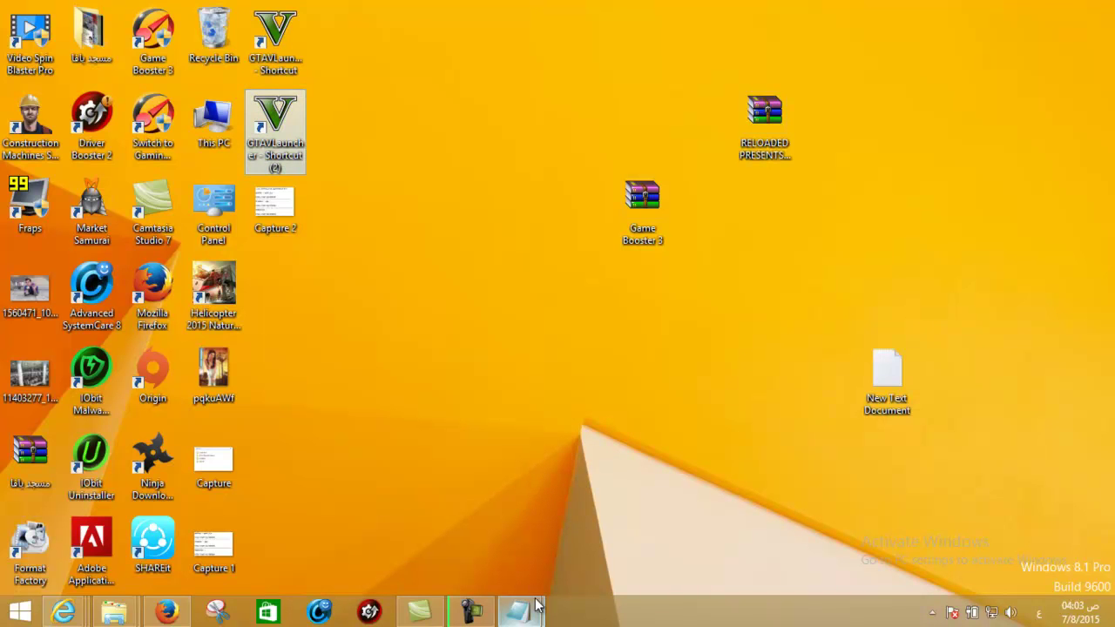
mouse_move(533, 606)
left_click(642, 530)
key("Return")
type("هلاء بنس")
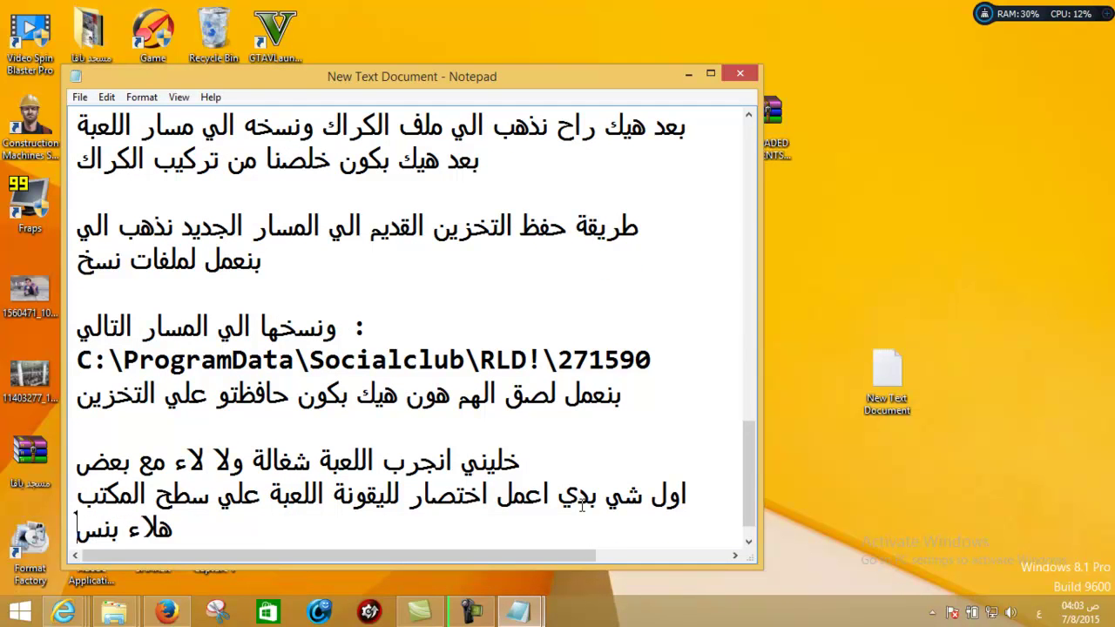
key("BackSpace")
type("شغلها")
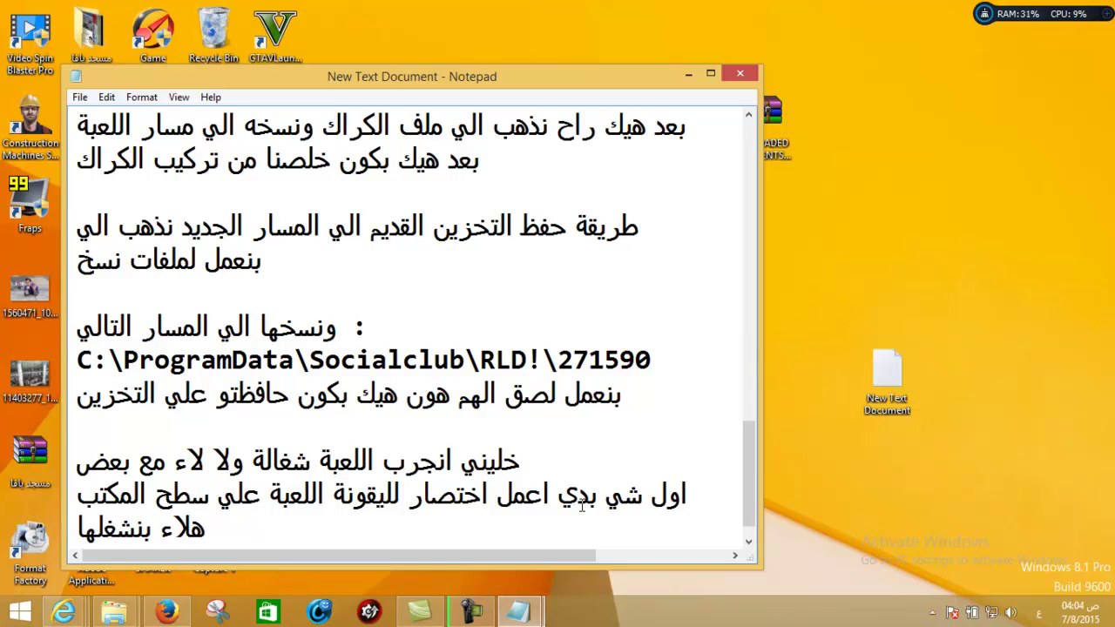
Minimize the note and launch the game from the second GTAVLauncher desktop shortcut.
left_click(689, 73)
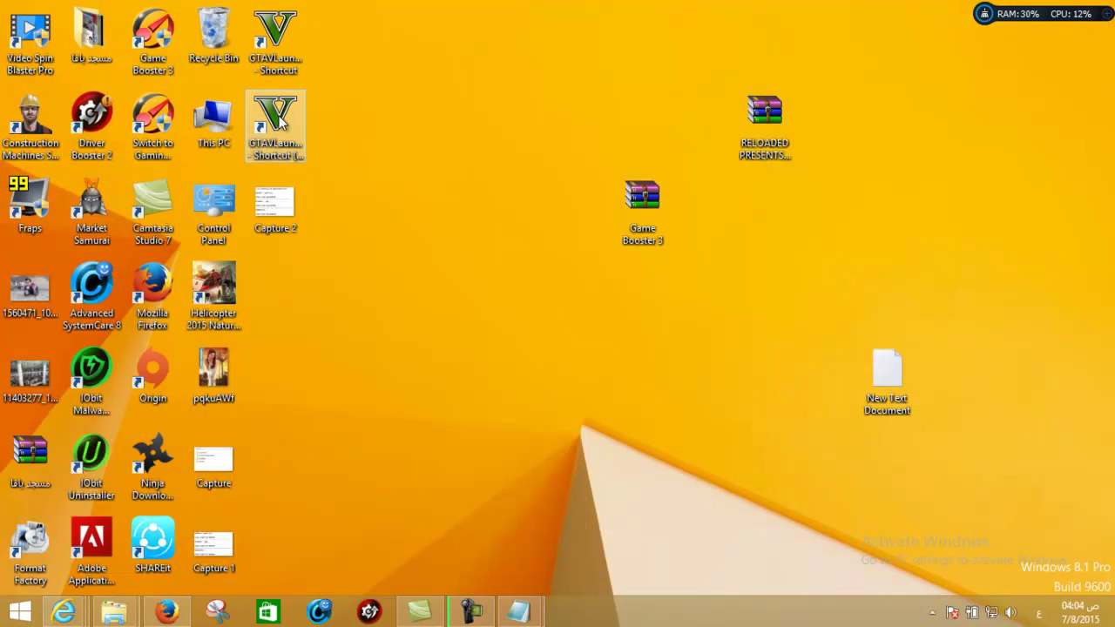
left_click(284, 124)
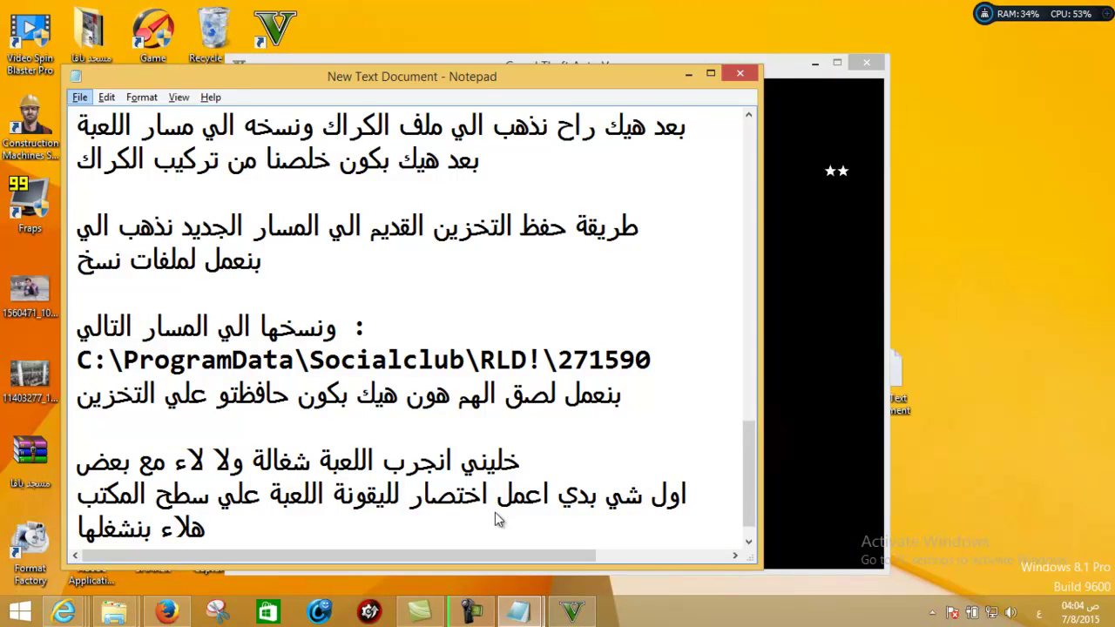
Add the line "هيك بكون اشتغلت وانحلت المشاكل" at the end of the note.
left_click(399, 514)
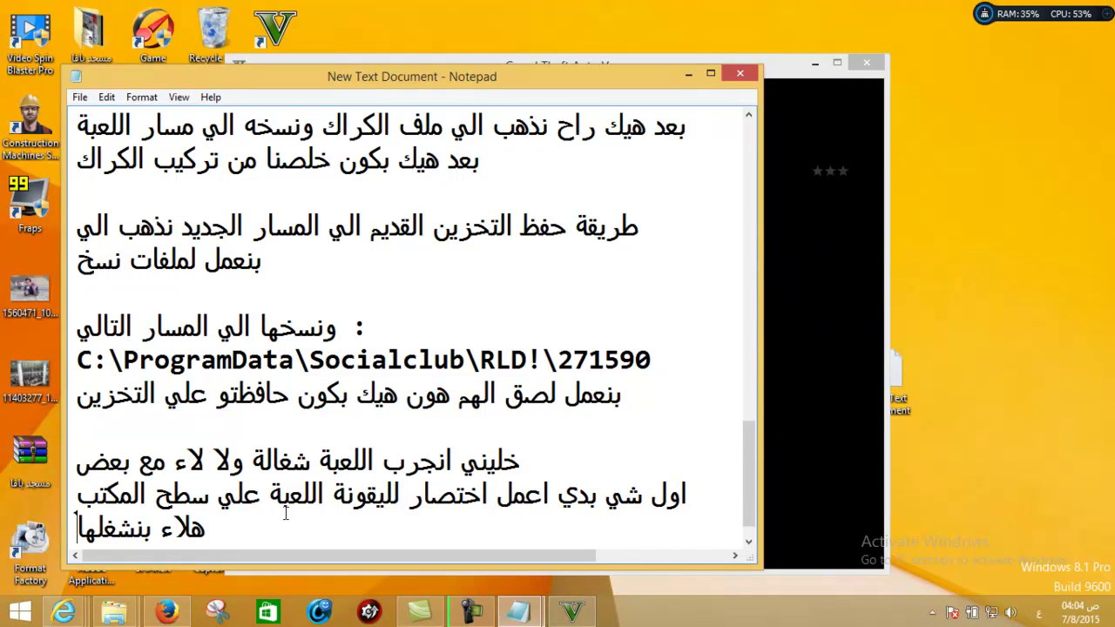
key("Return")
type("هي")
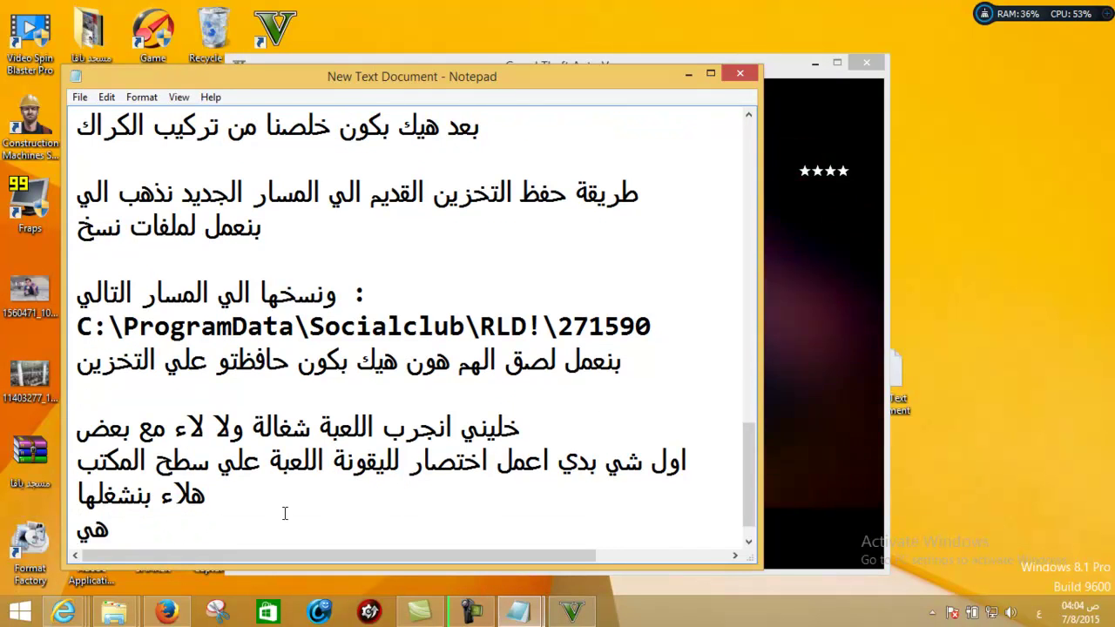
type("ك بكون اشتغلت")
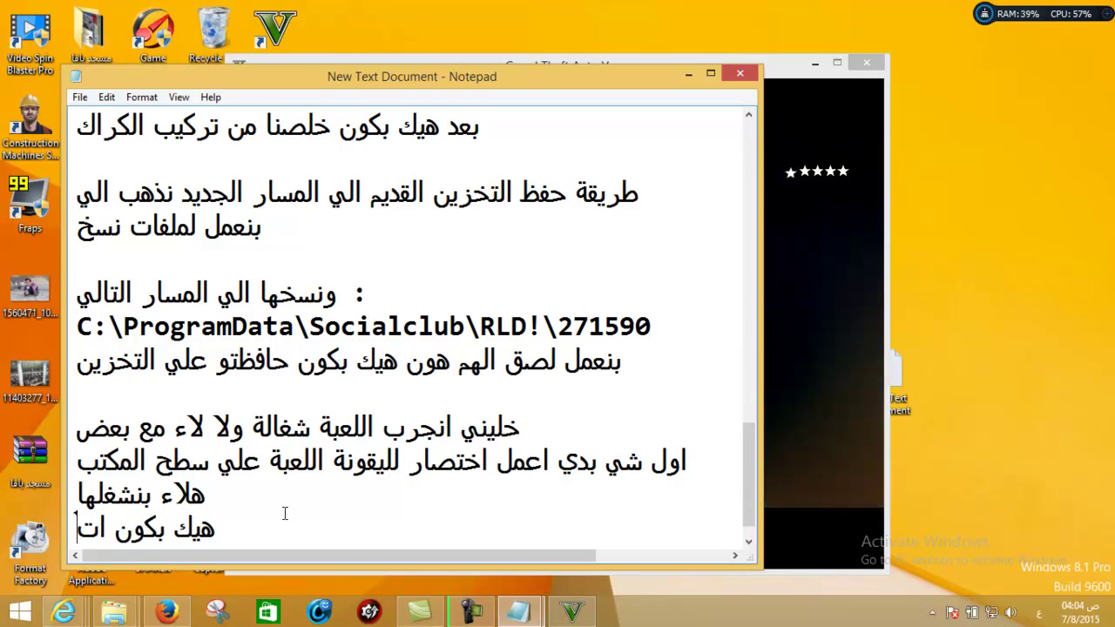
type(" وانحلت الم")
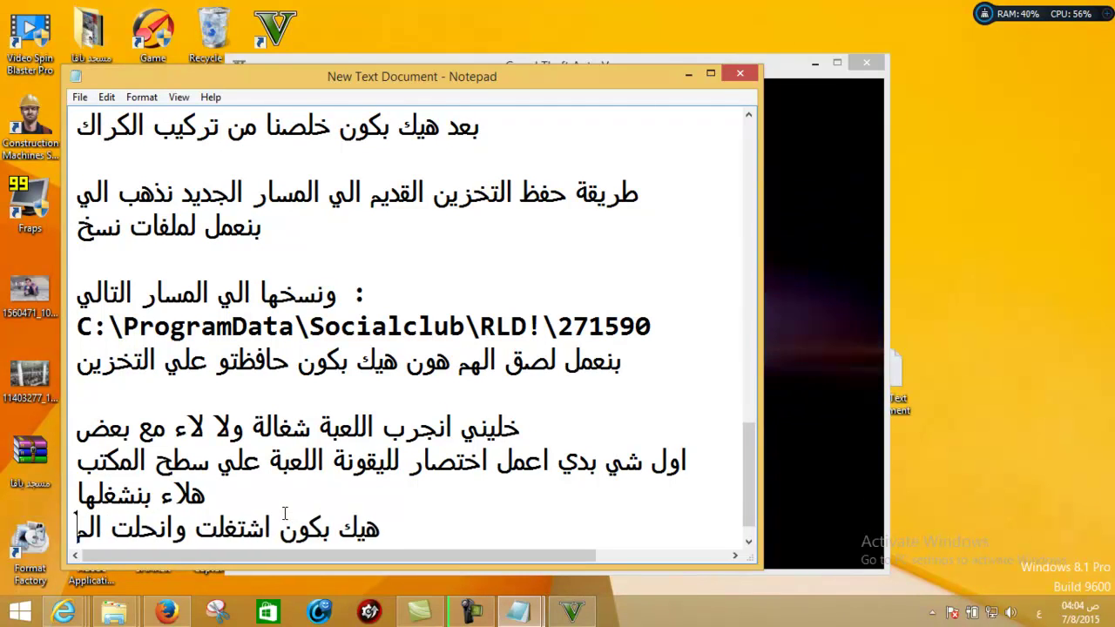
type("شاكل")
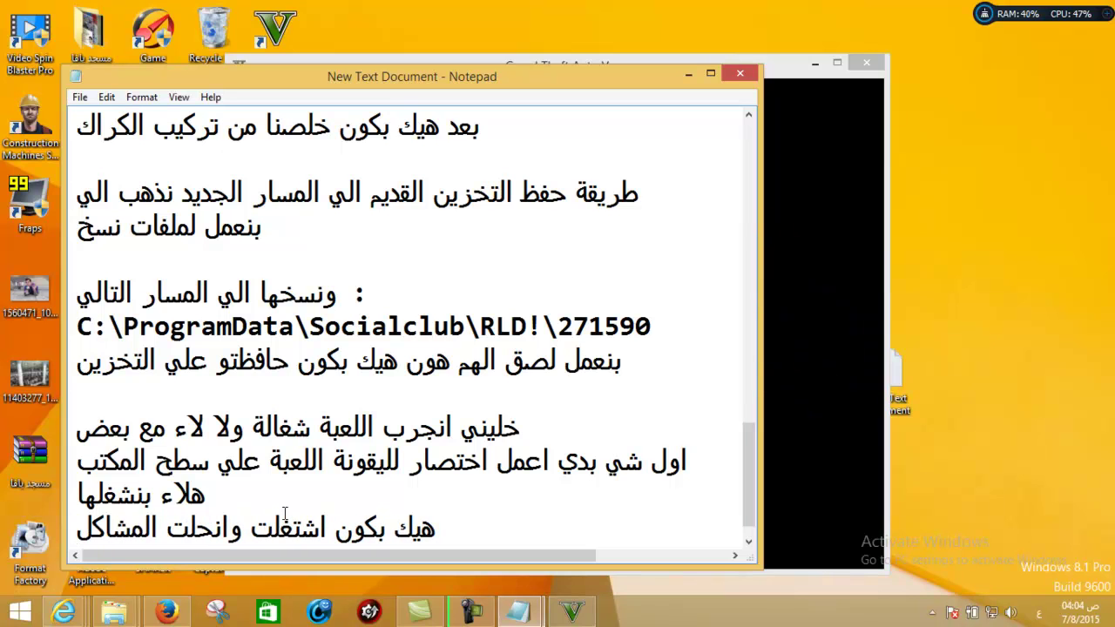
Below a blank line, write "الناس الي عندها اللعبة بطيئة تم توفير لهم برنامج رائع يعمل علي تسريع" in the note.
key("Return")
key("Return")
type("الناس الي عندها")
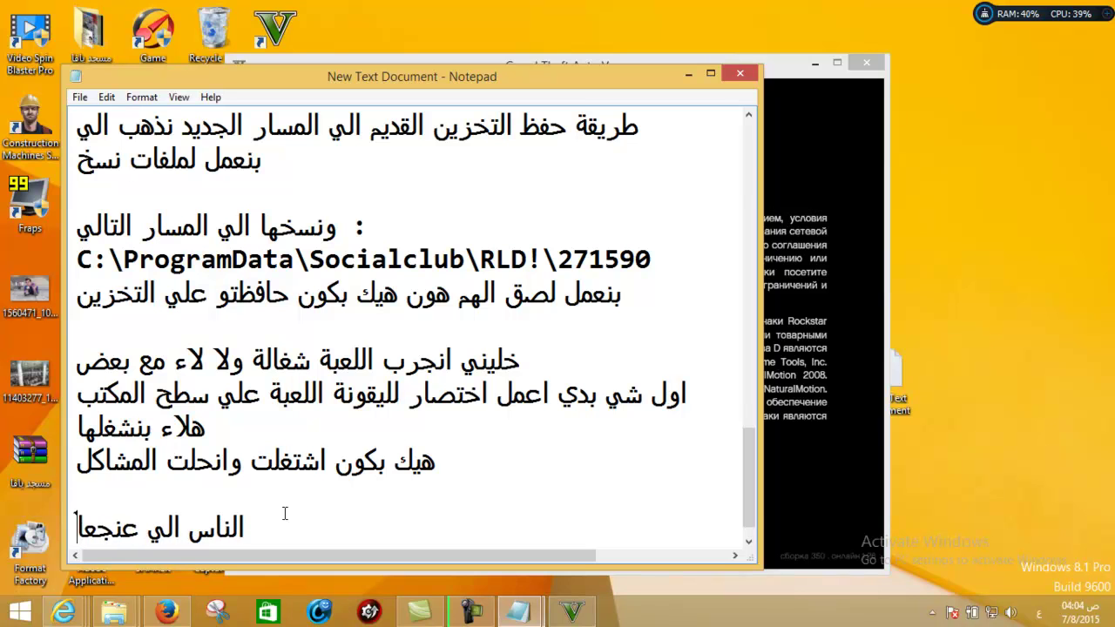
key("BackSpace")
key("BackSpace")
key("BackSpace")
type("دها اللعبة ")
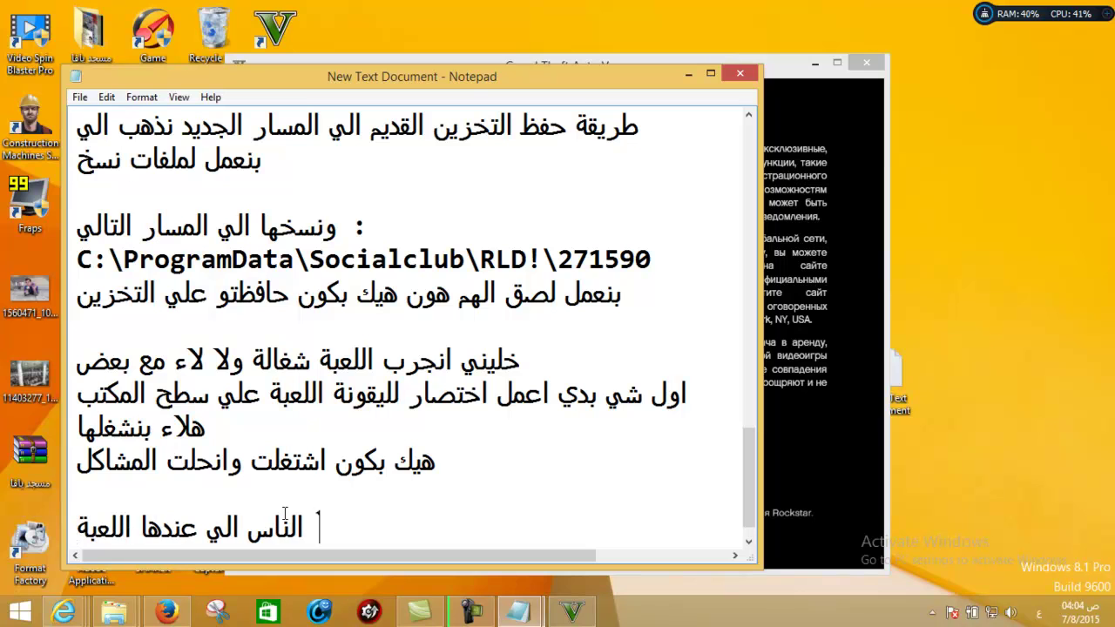
type("بطيئة تم توفي")
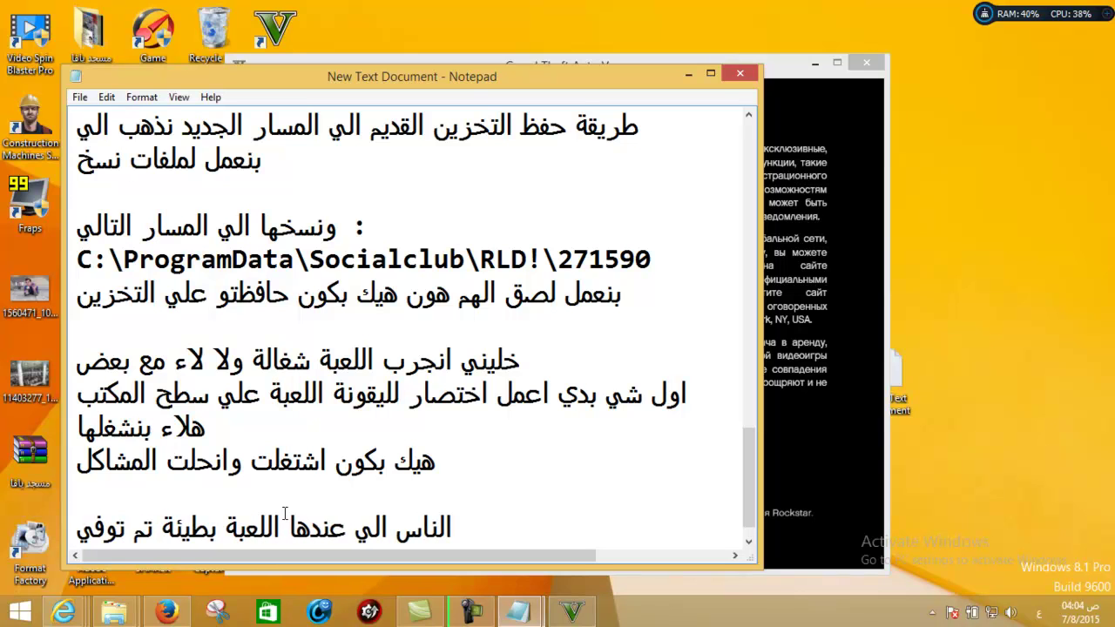
type("ر لهم ب")
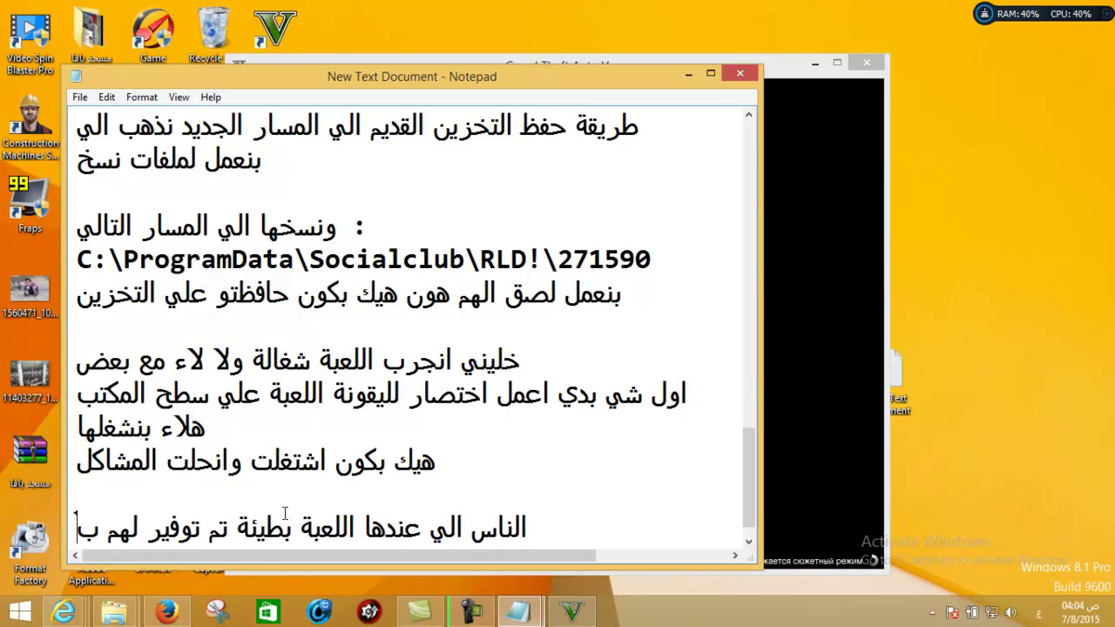
type("رنممج")
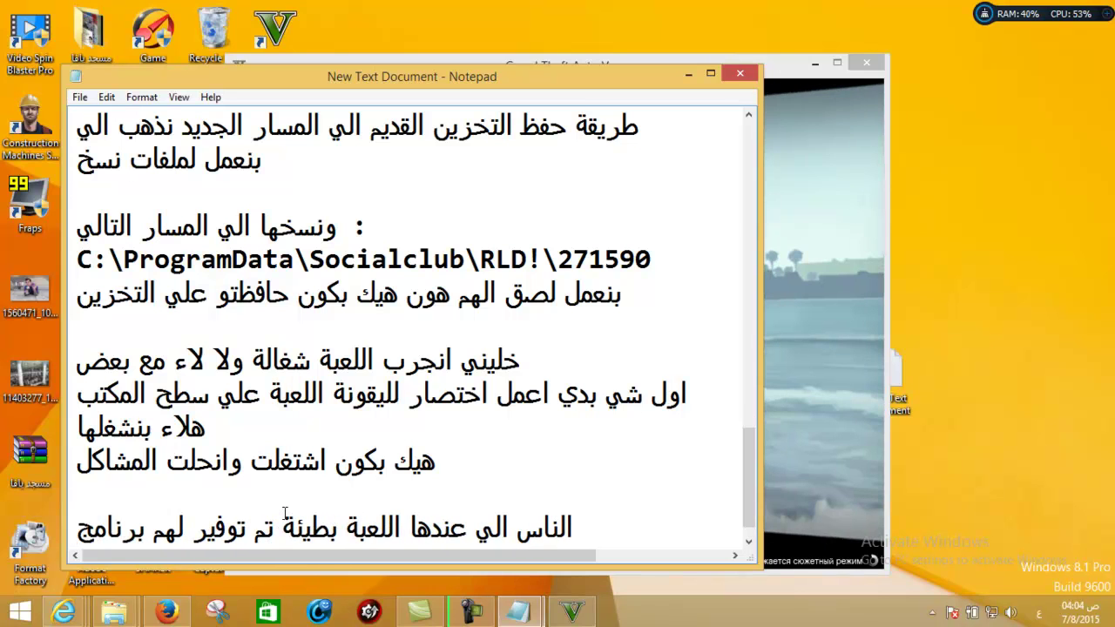
type(" رائع ي")
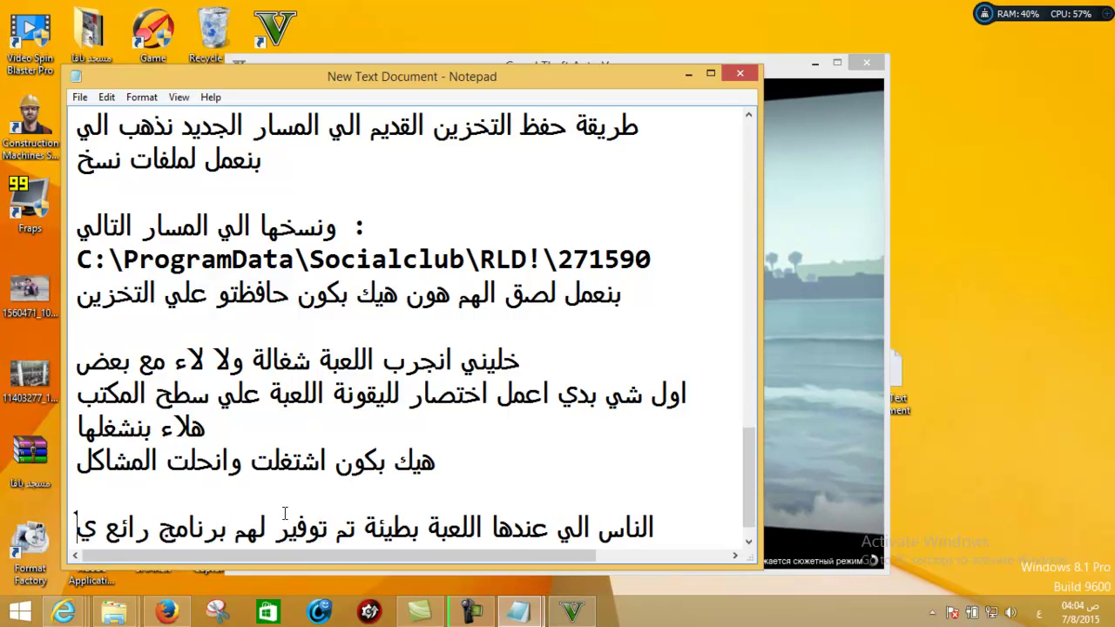
type("عمل على")
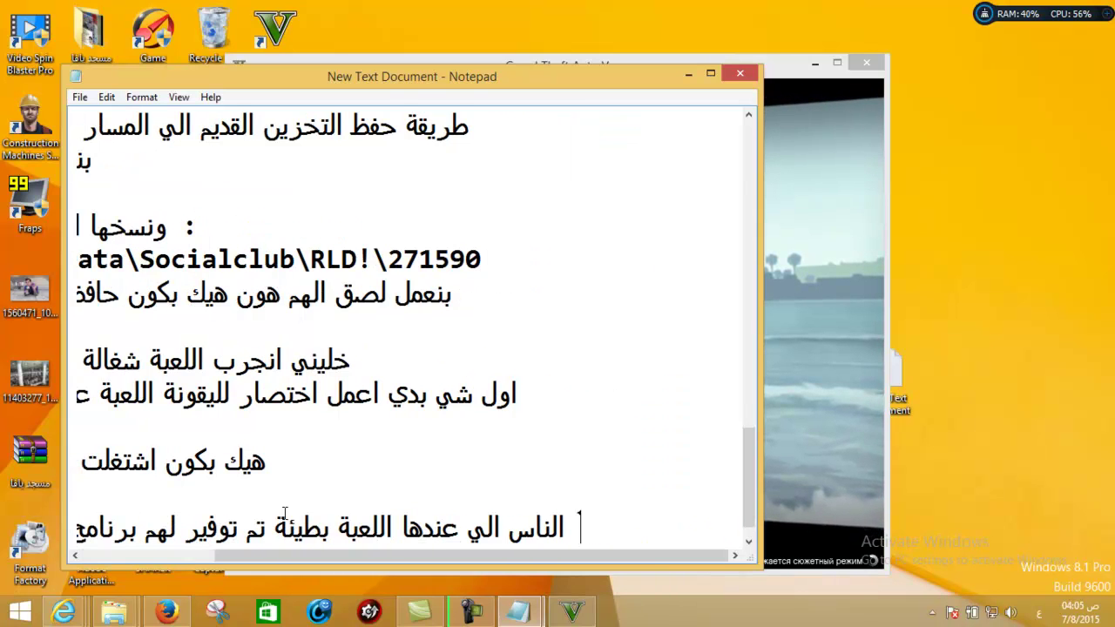
type(" تسريع")
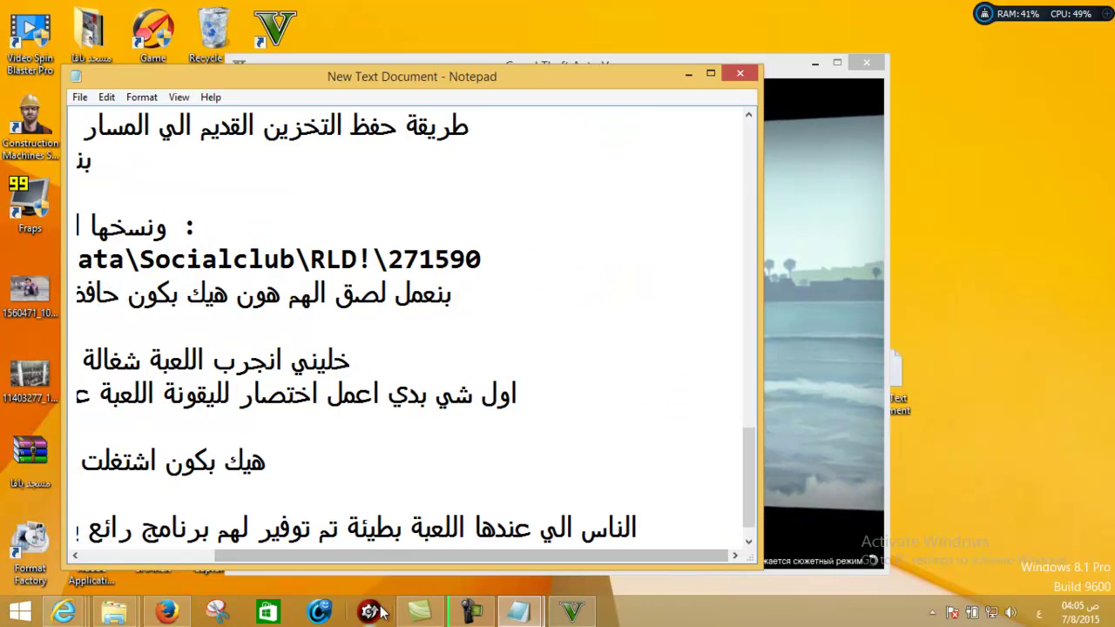
Bring the Grand Theft Auto V window forward to check the game loading, and return to the note.
right_click(571, 610)
left_click(572, 609)
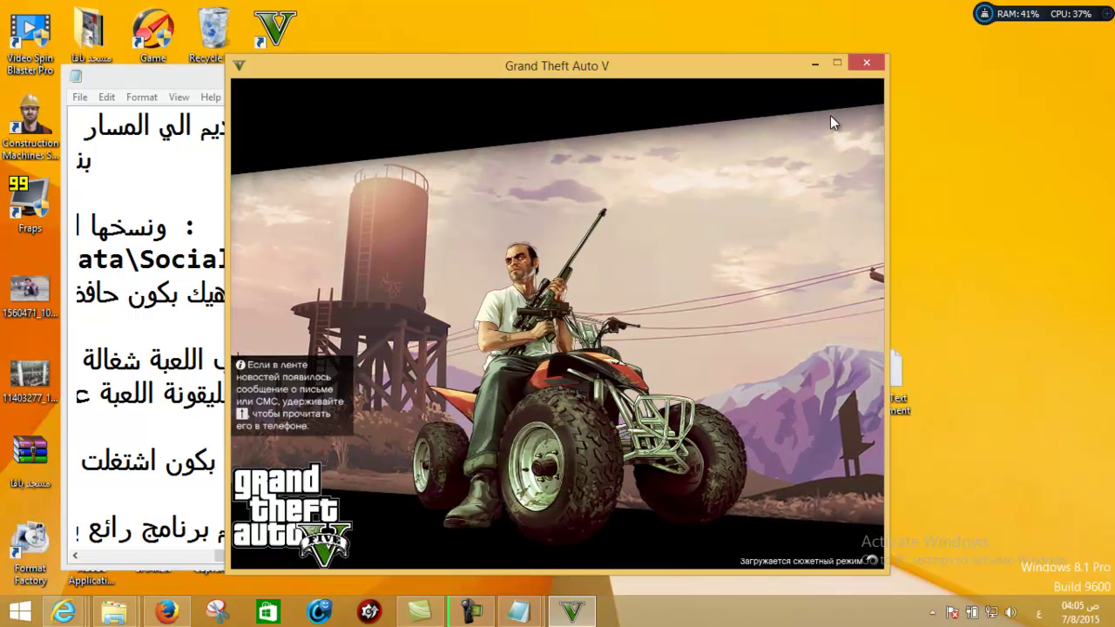
key("alt+Tab")
key("alt+Tab")
key("alt+Tab")
key("alt+Tab")
key("alt+Tab")
key("alt+Tab")
key("alt+Tab")
key("alt+Tab")
key("alt+Tab")
key("alt+Tab")
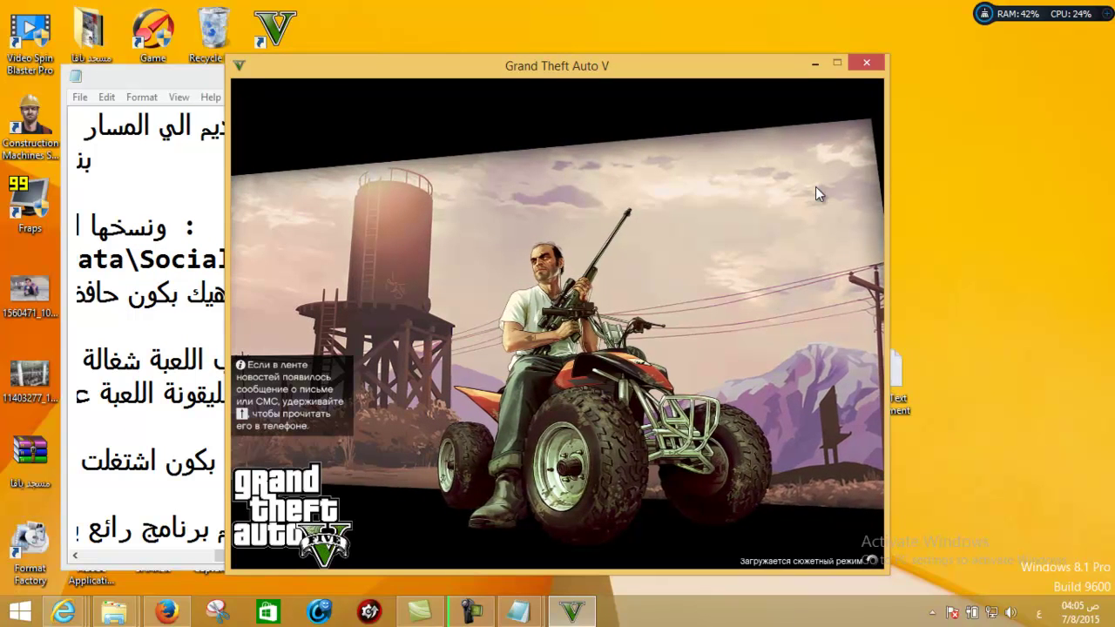
key("alt+Tab")
key("alt+Tab")
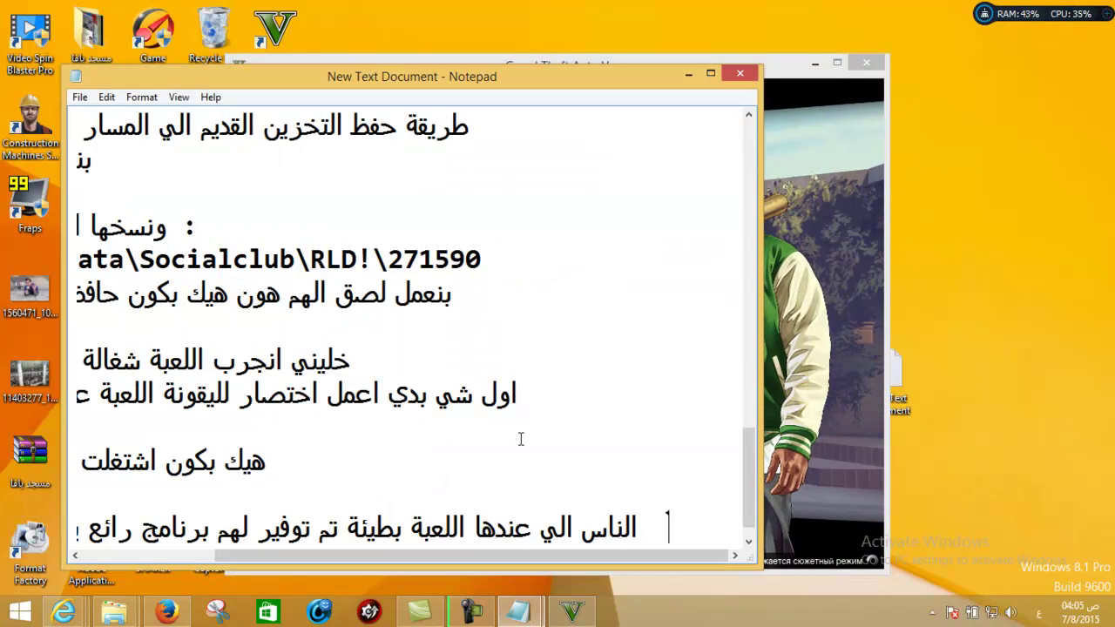
Continue the last line of the note with "اللعبة هوه".
type("لعبة")
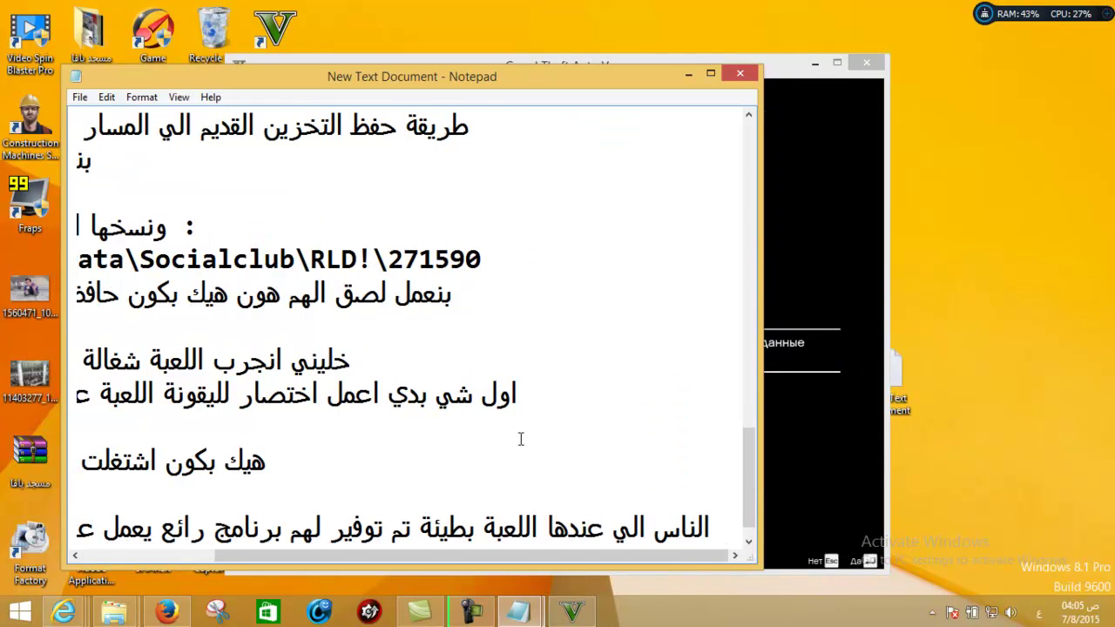
type(" م")
type("وه")
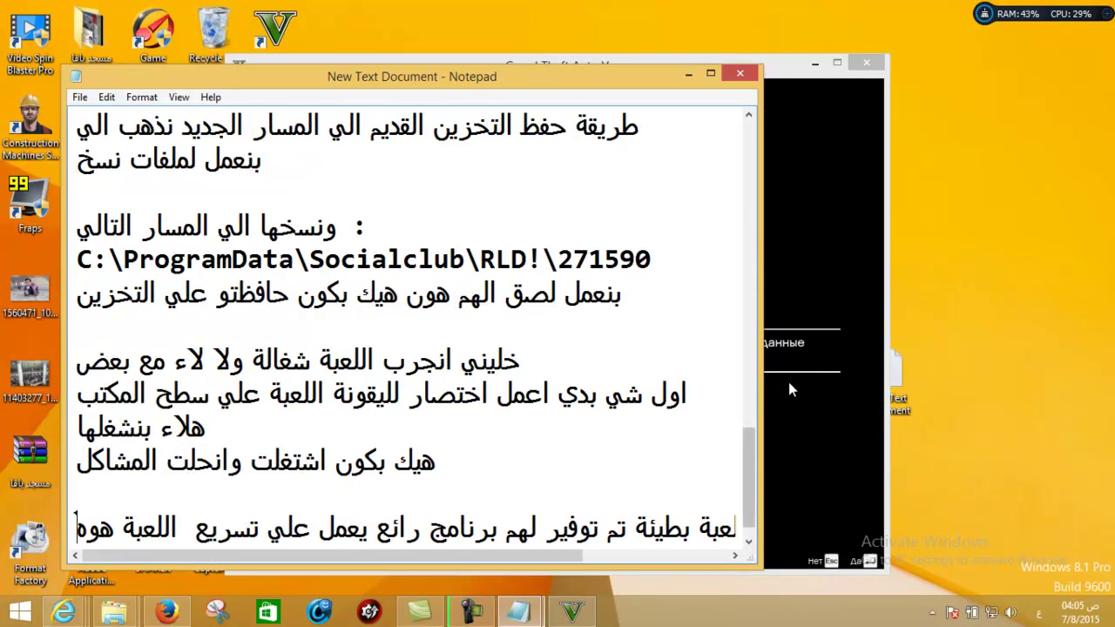
Examine the exit prompt in the Grand Theft Auto V window and switch back to the New Text Document note.
left_click(839, 379)
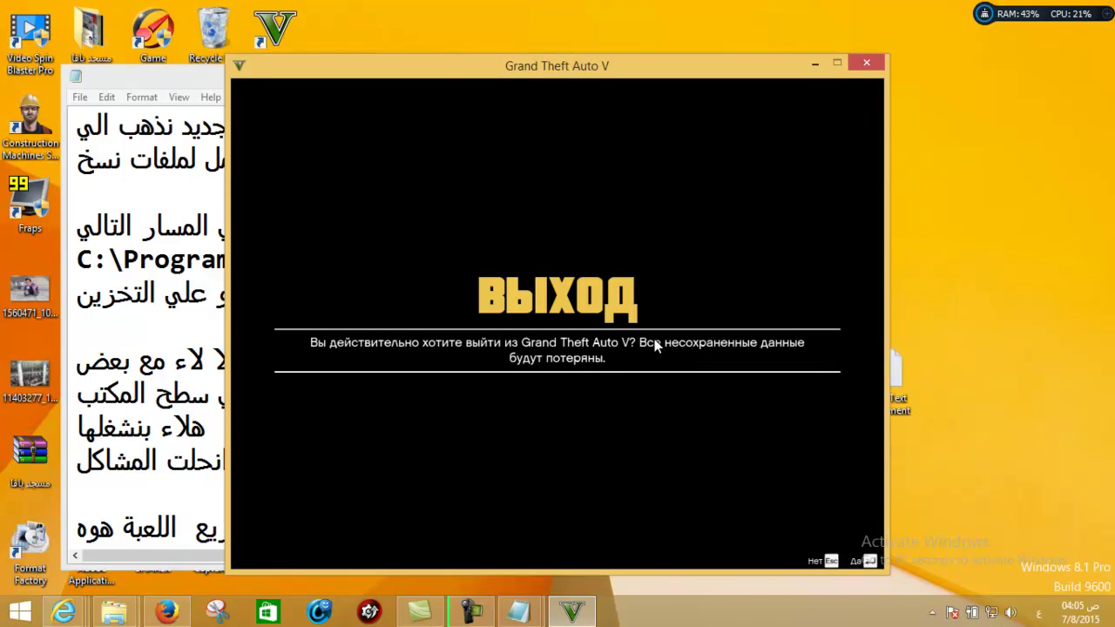
key("alt+Tab")
key("alt+Tab")
key("alt+Tab")
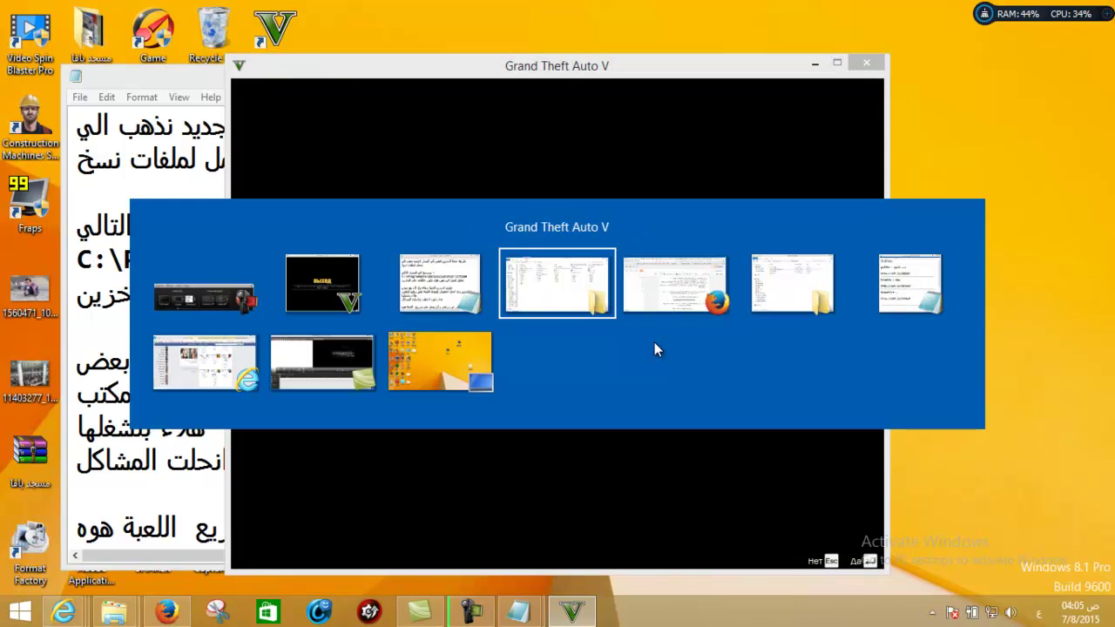
key("alt+Tab")
key("alt+Tab")
key("alt+Tab")
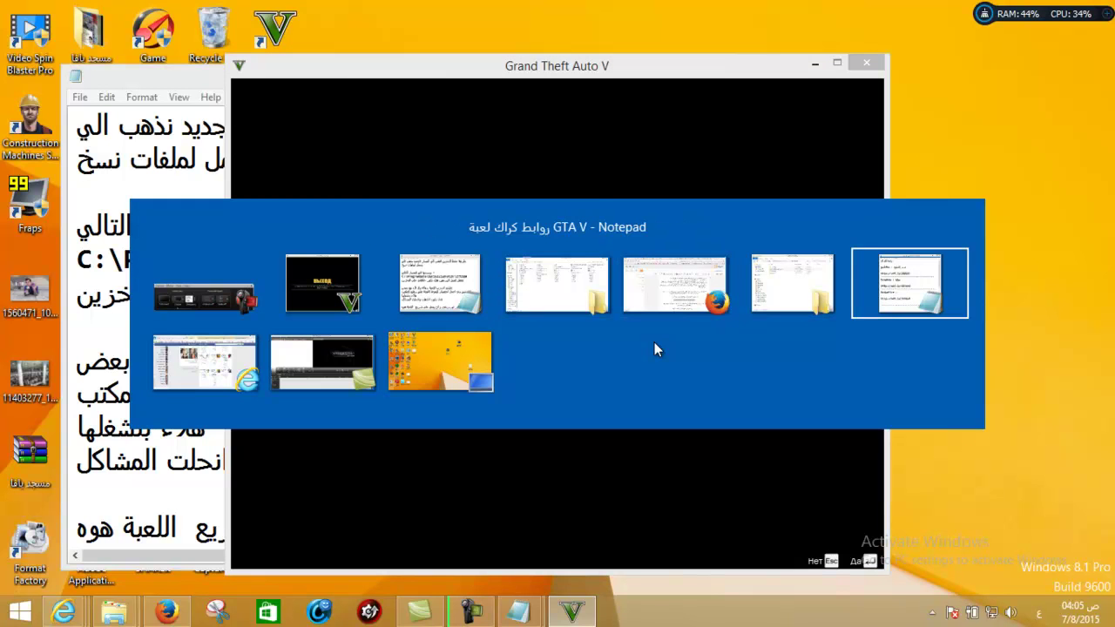
key("alt+Tab")
key("alt+Tab")
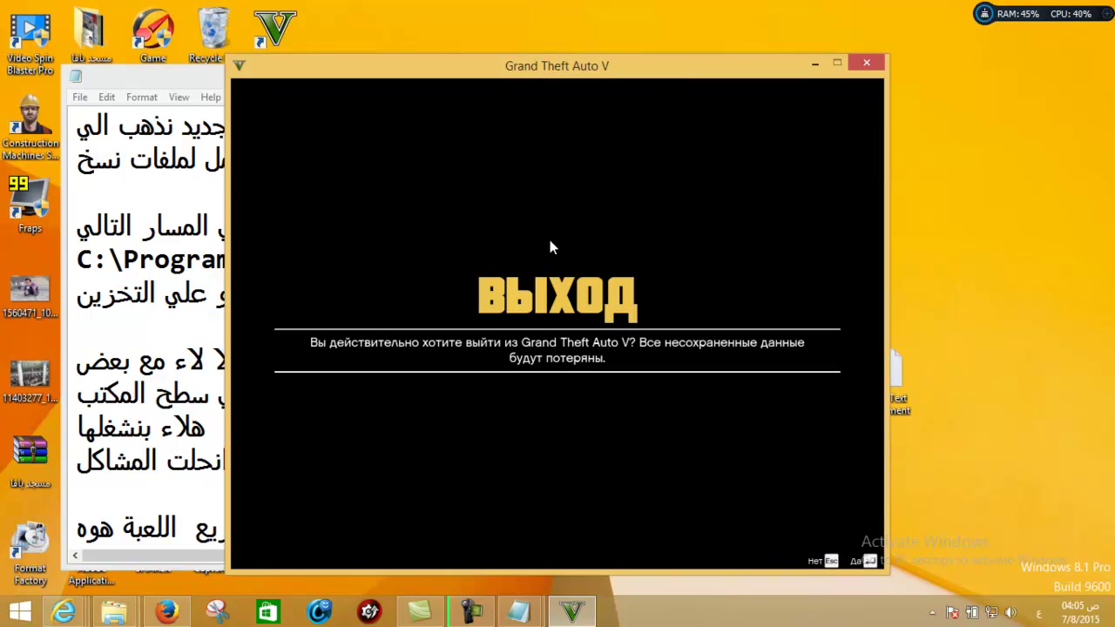
key("alt+Tab")
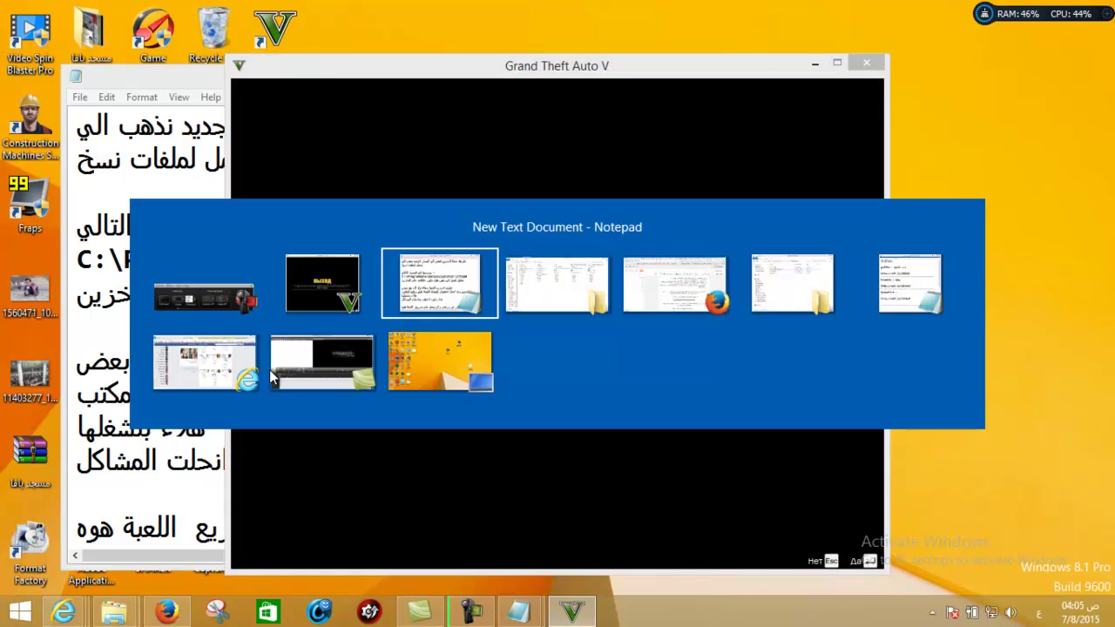